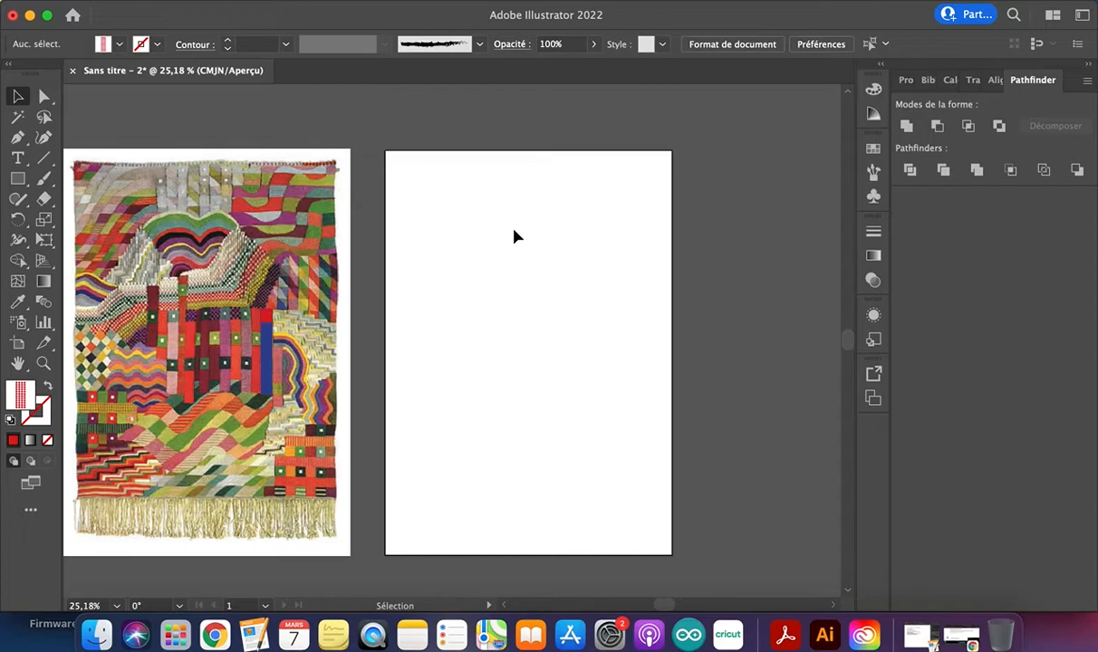
Activate the Pen tool and examine the wavy patterns in the upper part of the tapestry image
left_click(20, 140)
left_click(17, 140)
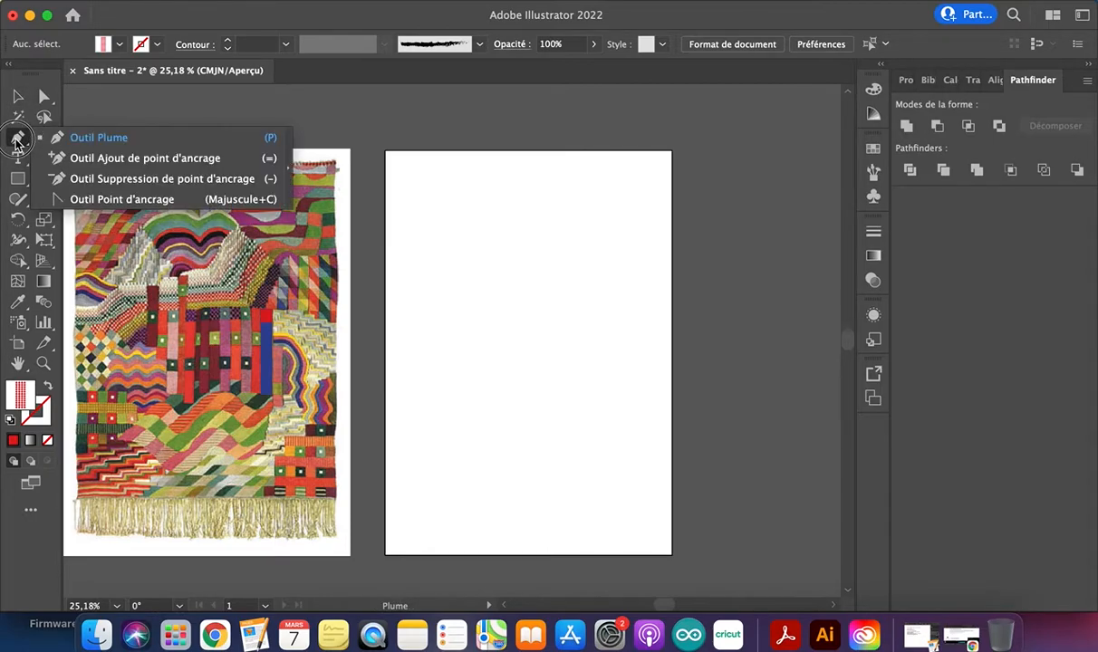
left_click(94, 141)
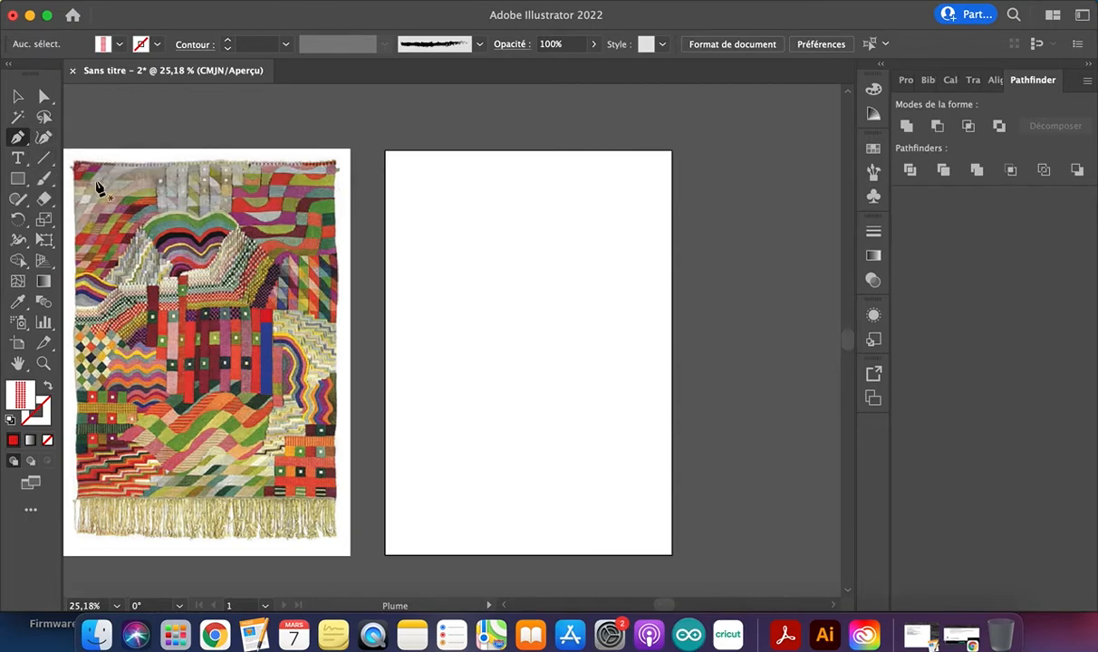
scroll(203, 216, "up", 4)
scroll(191, 228, "up", 3)
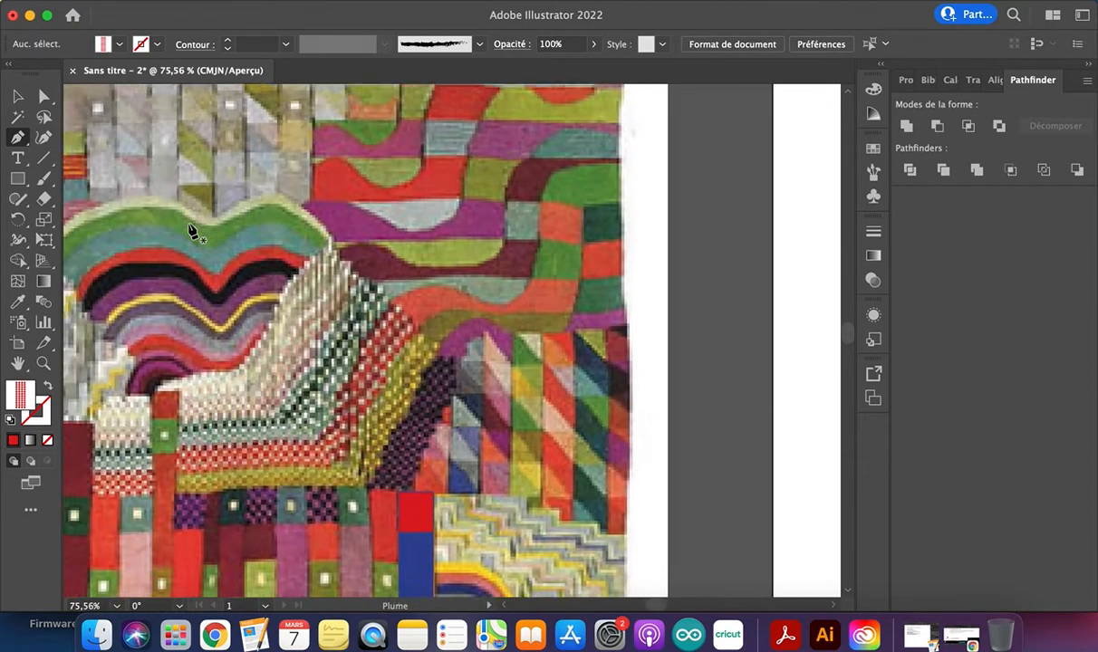
scroll(189, 226, "left", 3)
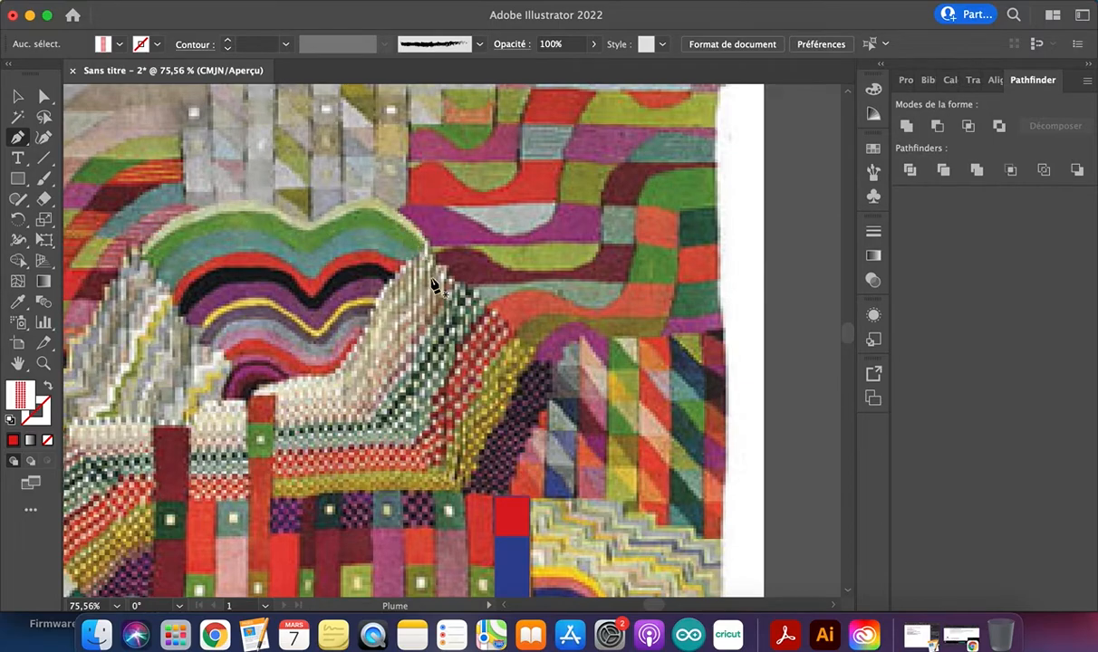
scroll(362, 299, "up", 3)
scroll(363, 299, "right", 3)
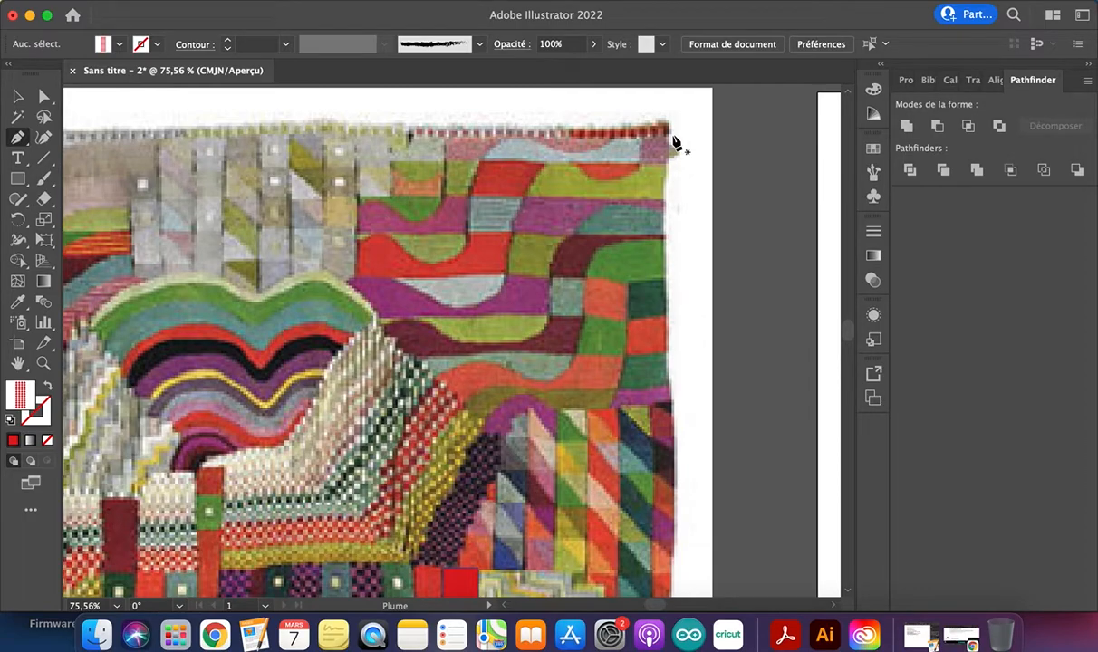
left_click(357, 244)
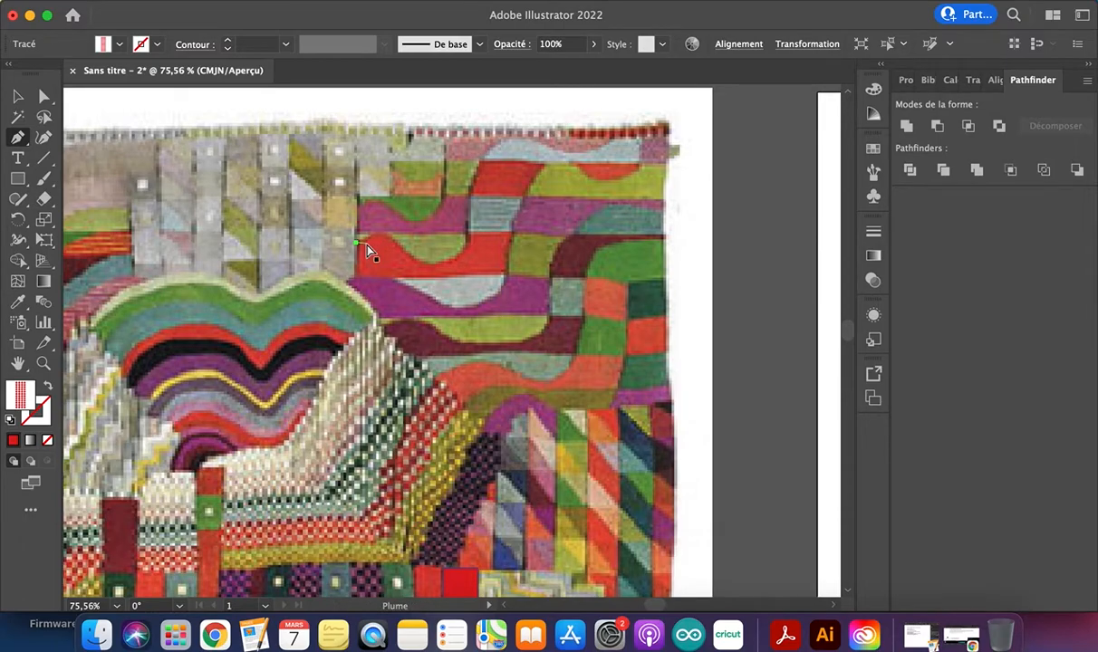
key("super+z")
Draw a closed four-sided straight-edged shape with the Pen tool on the blank artboard
scroll(459, 272, "right", 10)
scroll(459, 271, "down", 4)
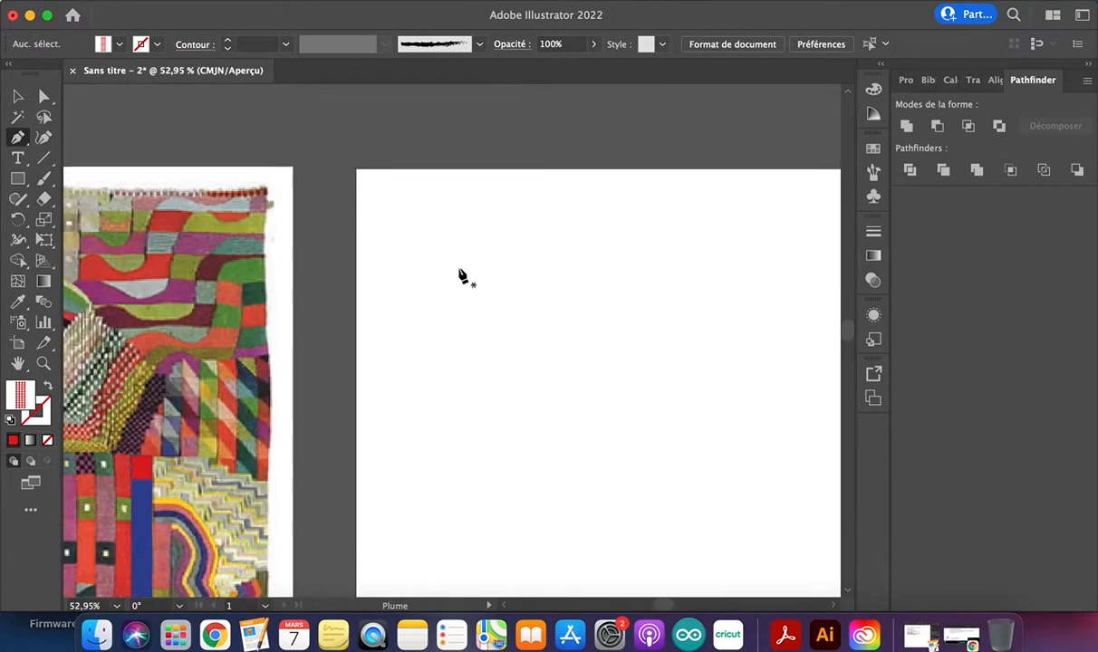
scroll(460, 272, "down", 2)
scroll(460, 277, "right", 4)
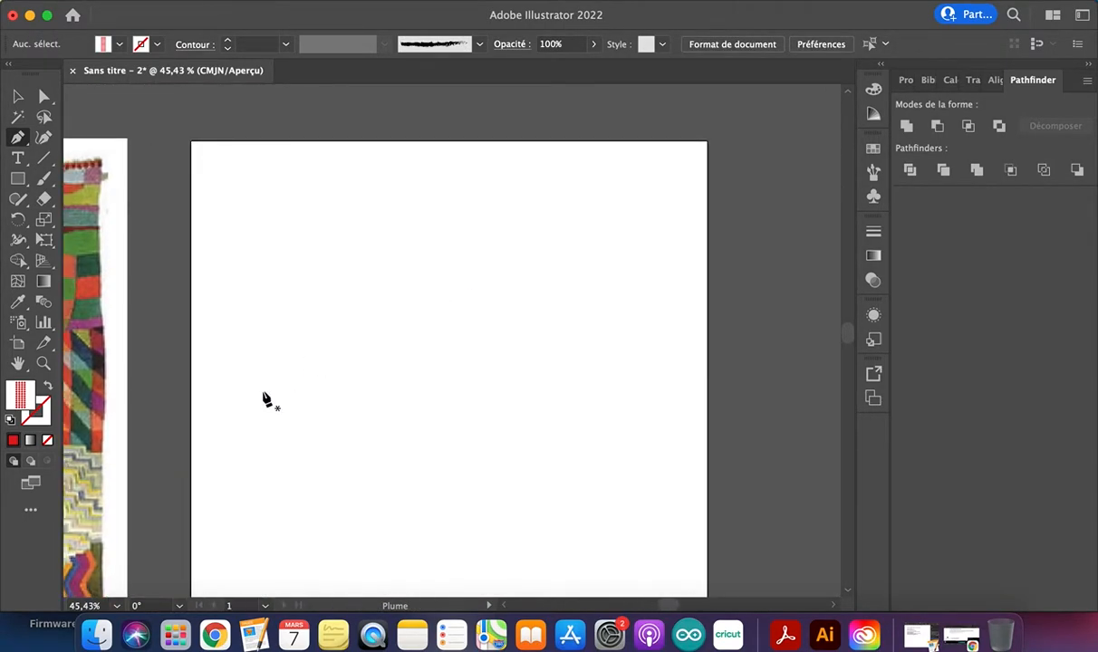
left_click(262, 394)
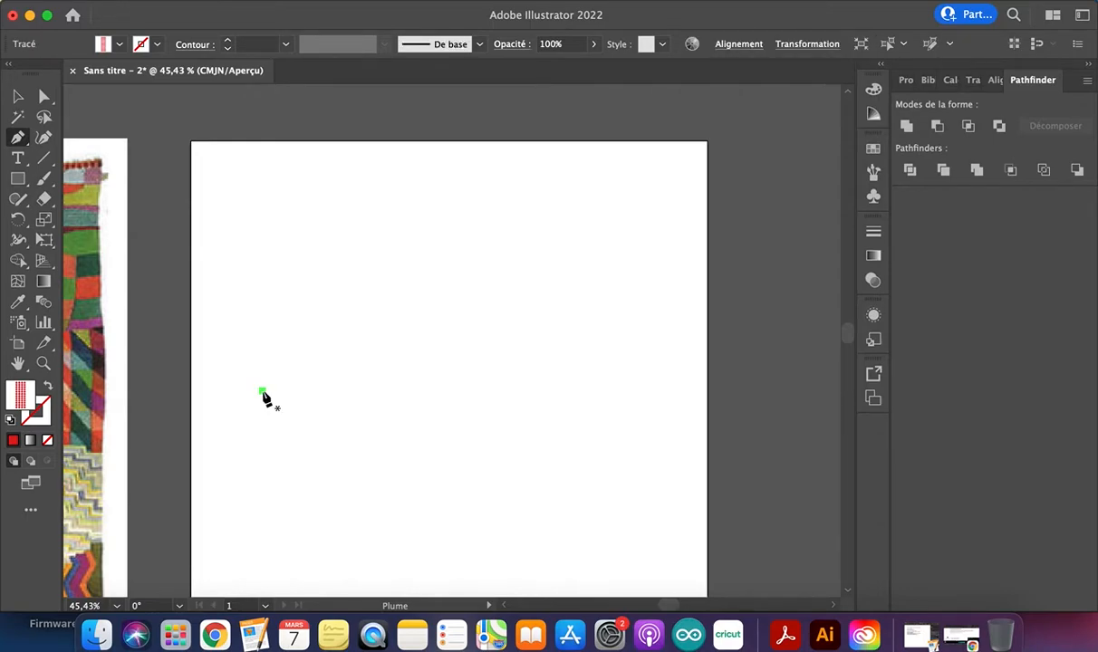
left_click(411, 272)
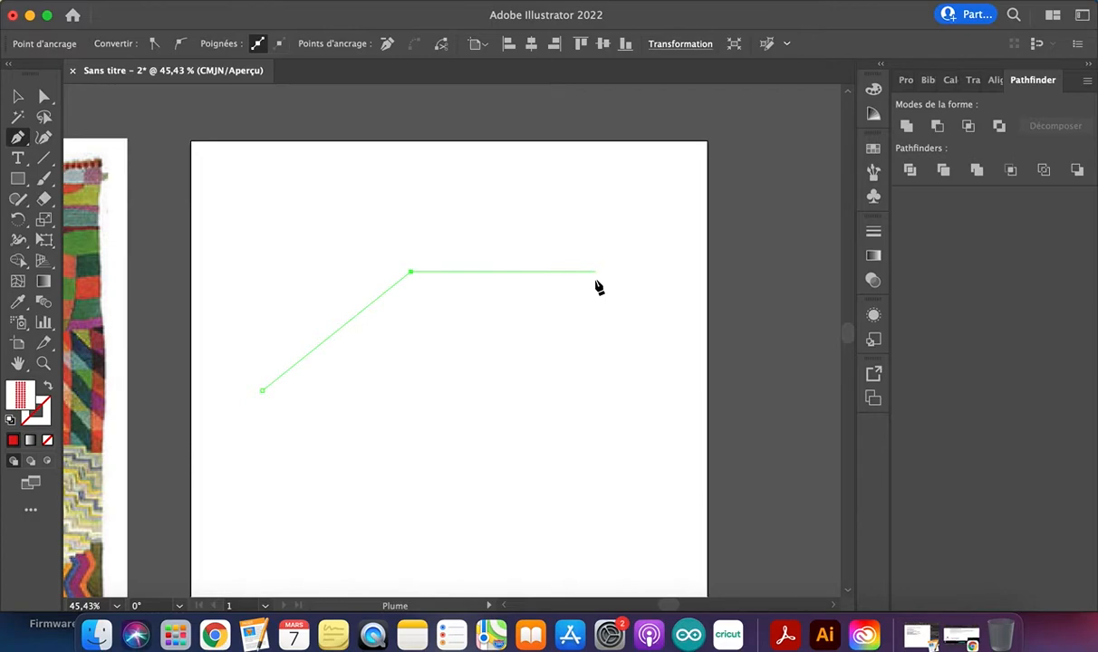
left_click(546, 281)
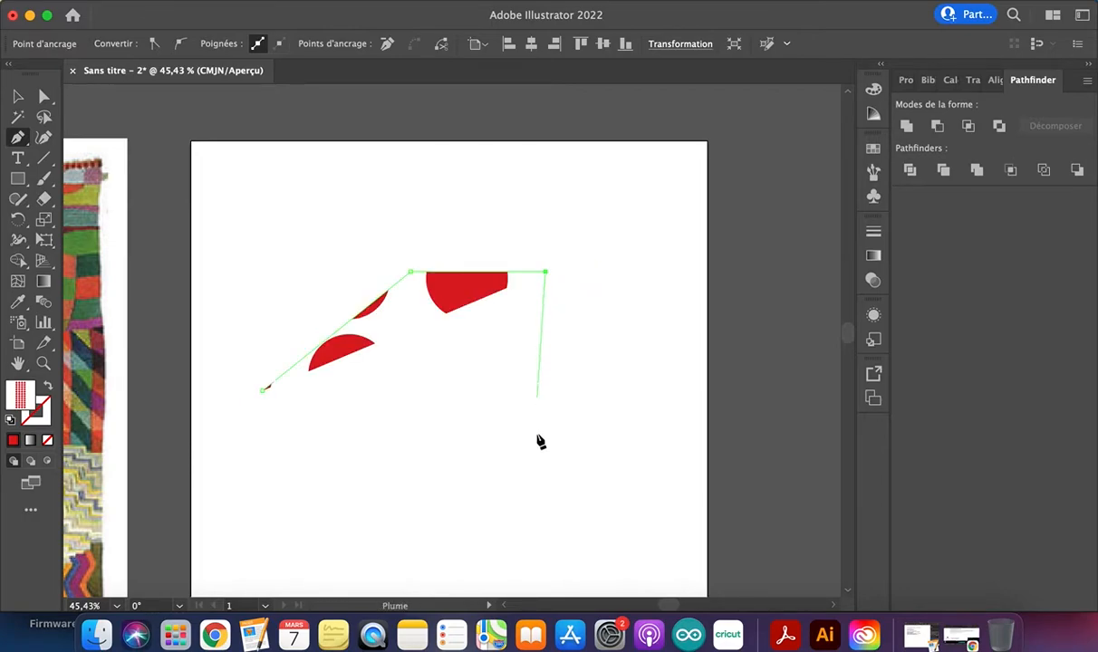
left_click(545, 511, "shift")
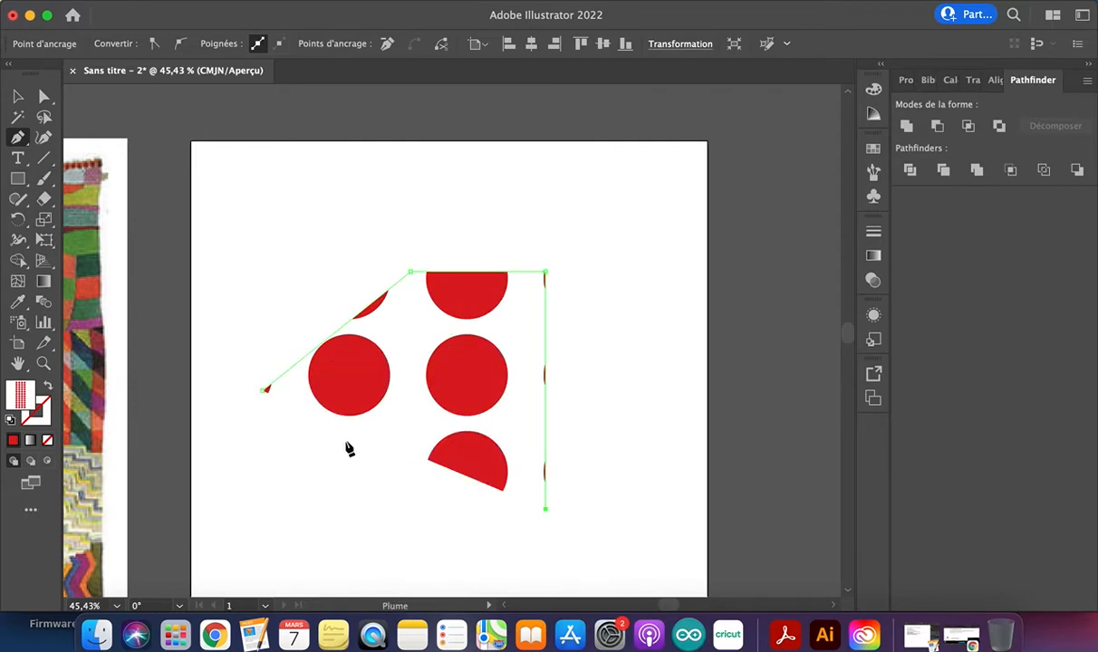
left_click(267, 392)
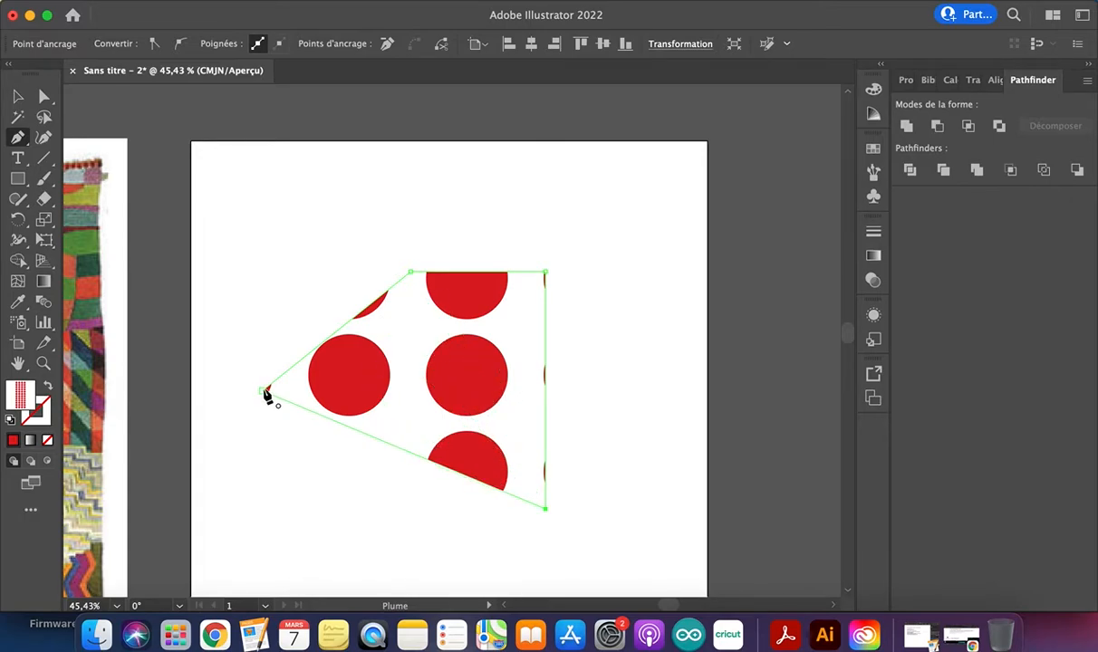
left_click(263, 392)
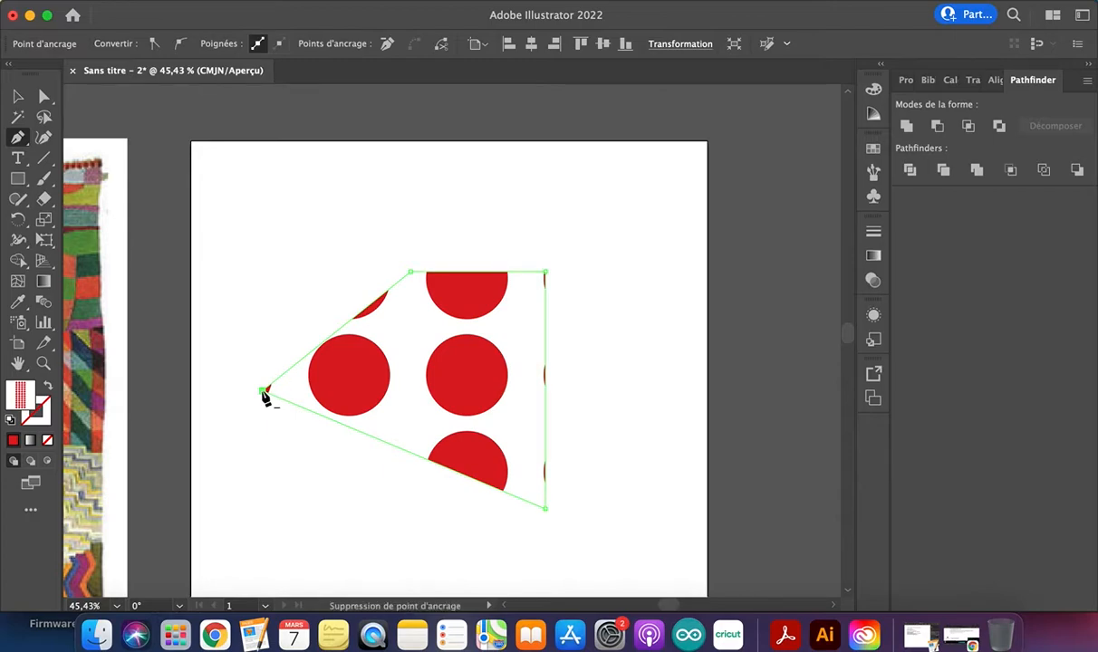
Delete the four-sided dotted shape from the blank artboard
left_click(17, 96)
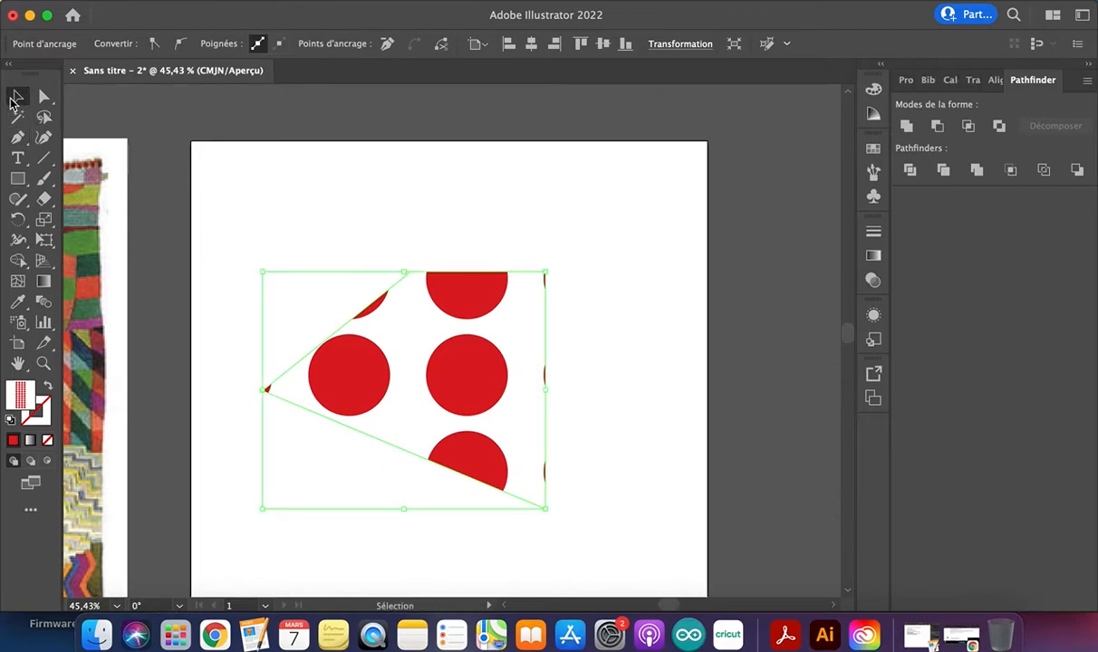
key("Delete")
key("Delete")
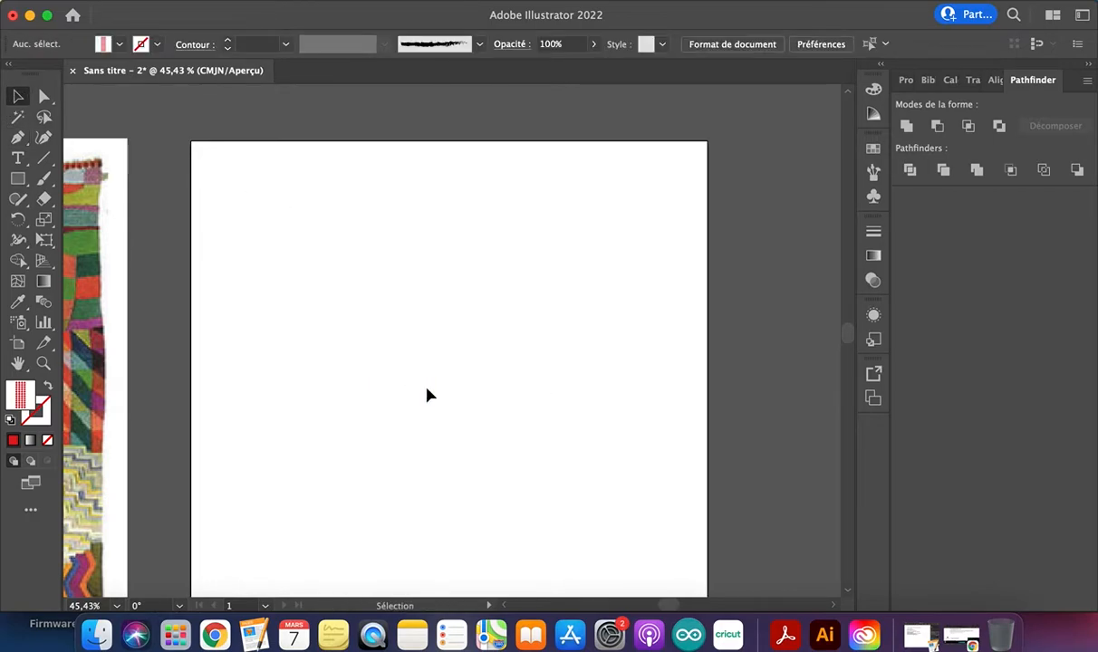
Draw another closed four-sided shape with the Pen tool near the artboard's centre, and delete it
key("p")
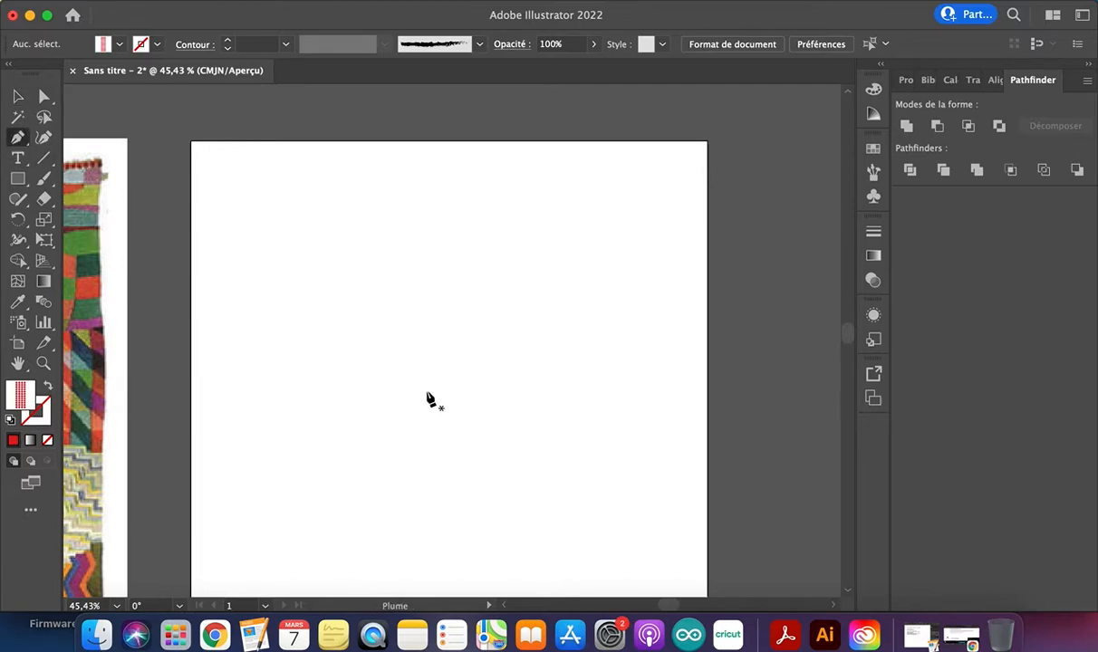
left_click(338, 374)
left_click(472, 259)
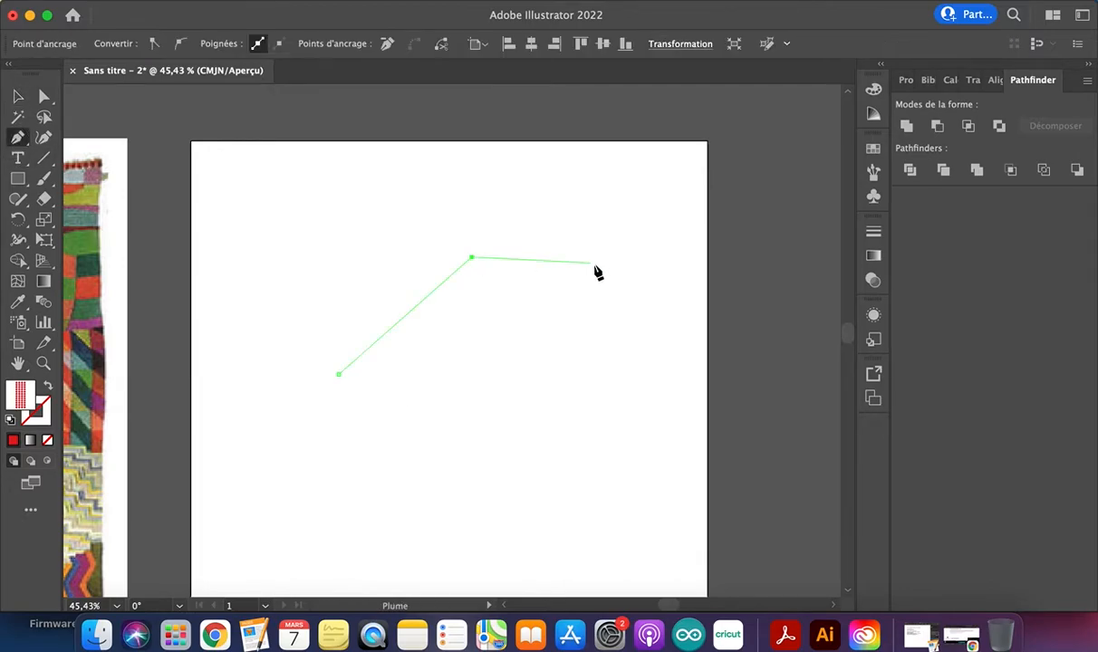
left_click(594, 259)
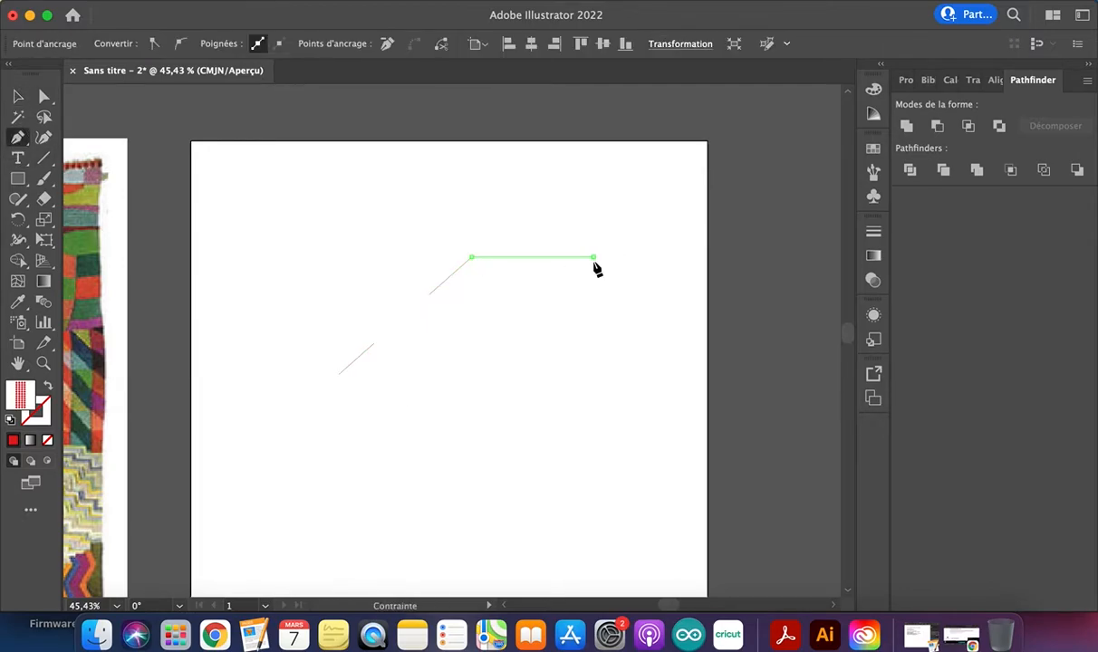
left_click(594, 410)
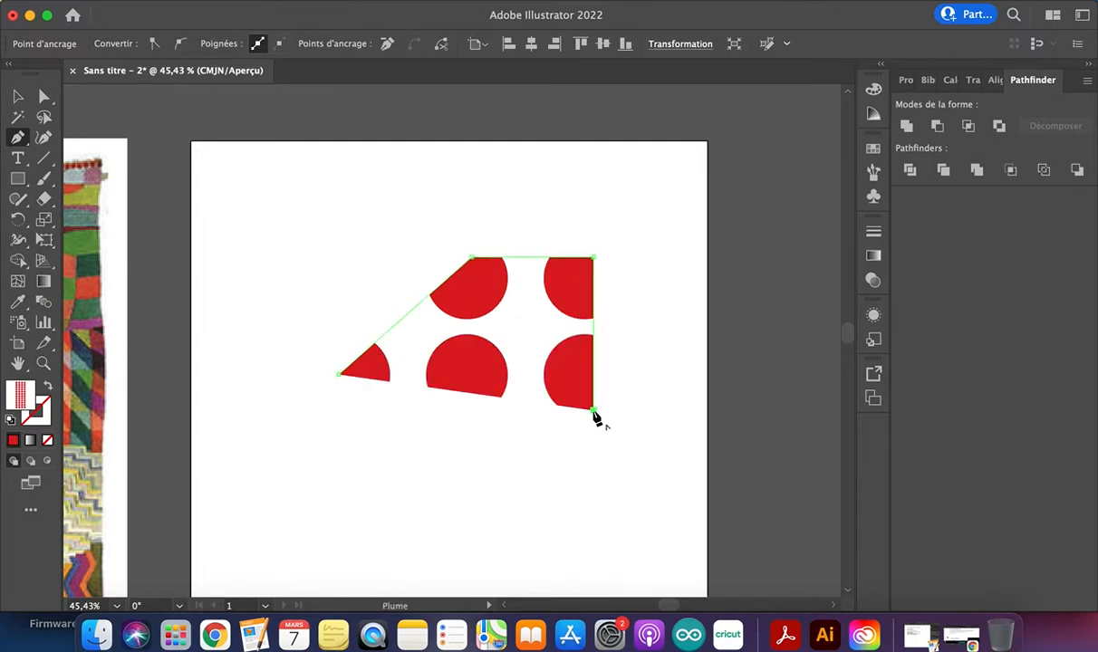
left_click(339, 375)
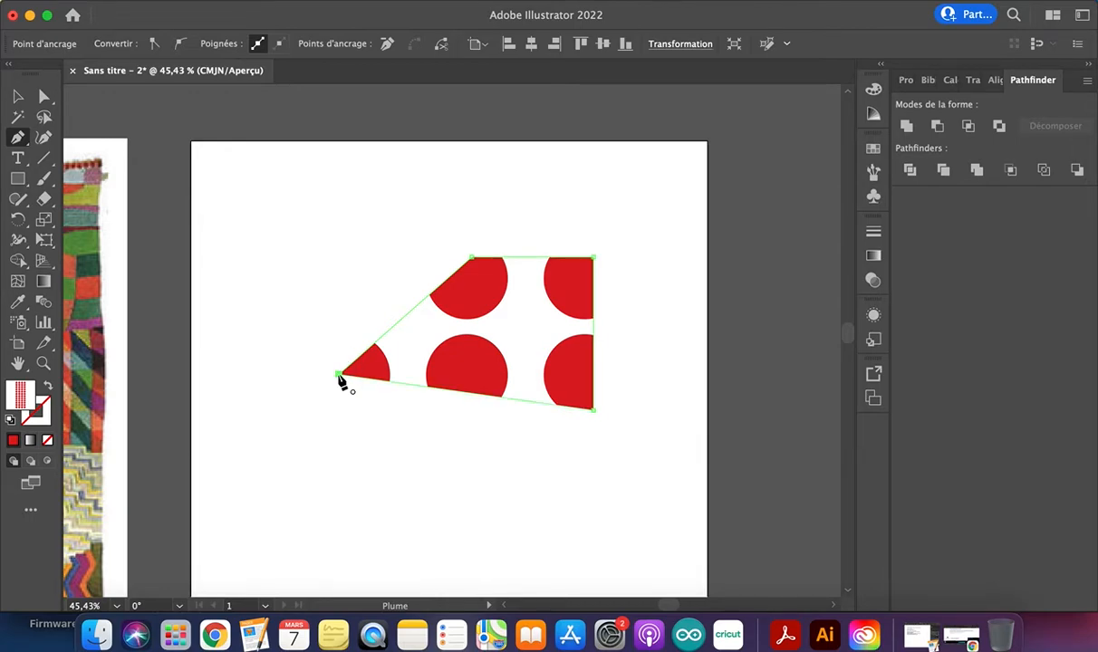
key("v")
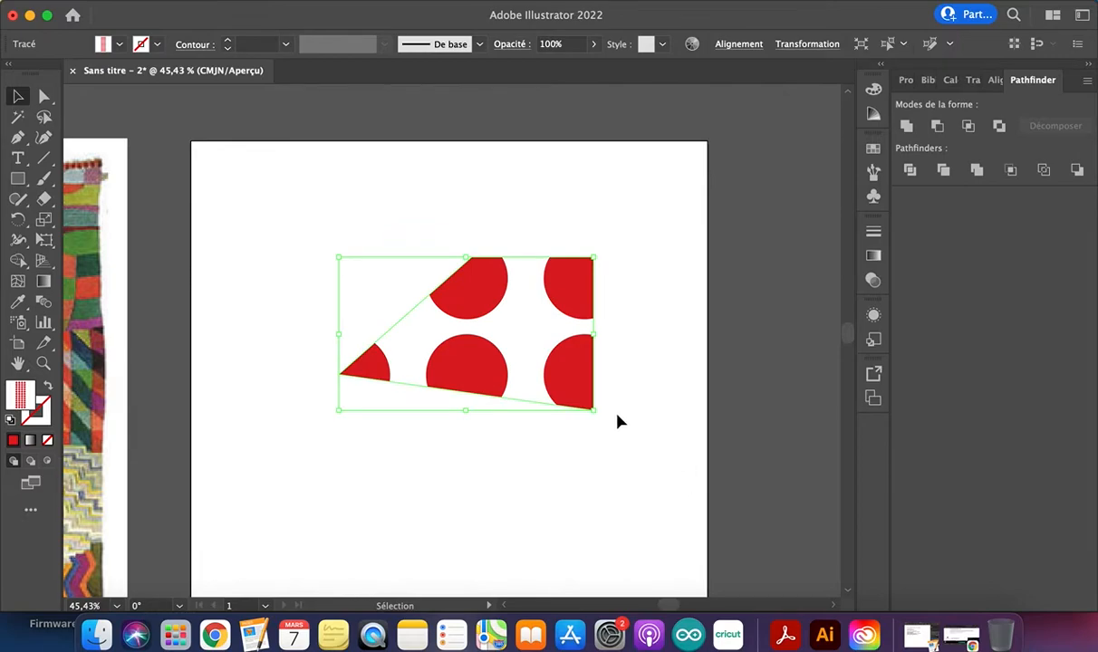
key("Delete")
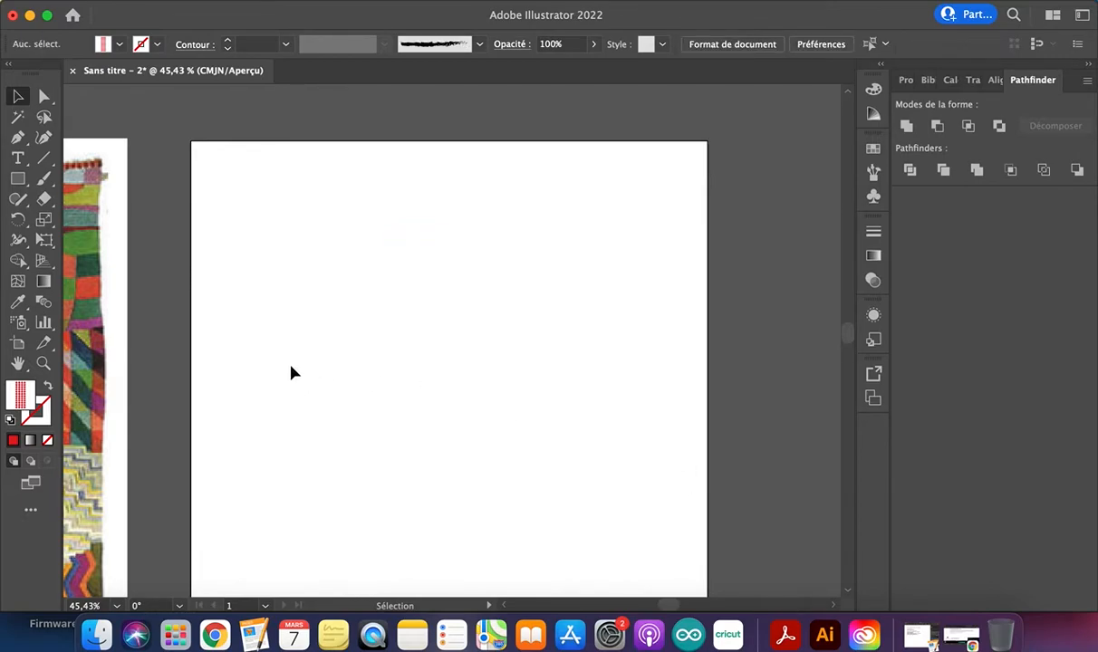
Draw an open S-shaped curve with three anchor points using the Pen tool, with a horizontal handle at the middle point
left_click(17, 137)
left_click(327, 408)
left_click(472, 265)
left_click_drag(472, 264, 554, 262)
left_click(583, 181)
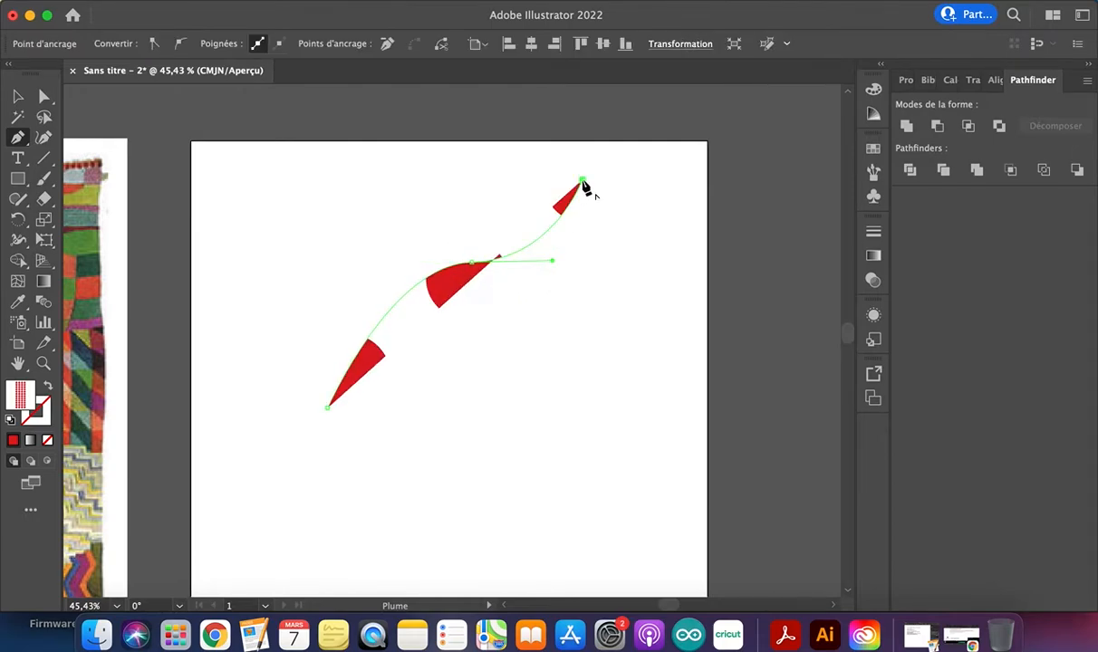
Set the curved path's fill to solid red #ea1f29 and deselect the path
double_click(21, 391)
type("ea1f29")
left_click(546, 167)
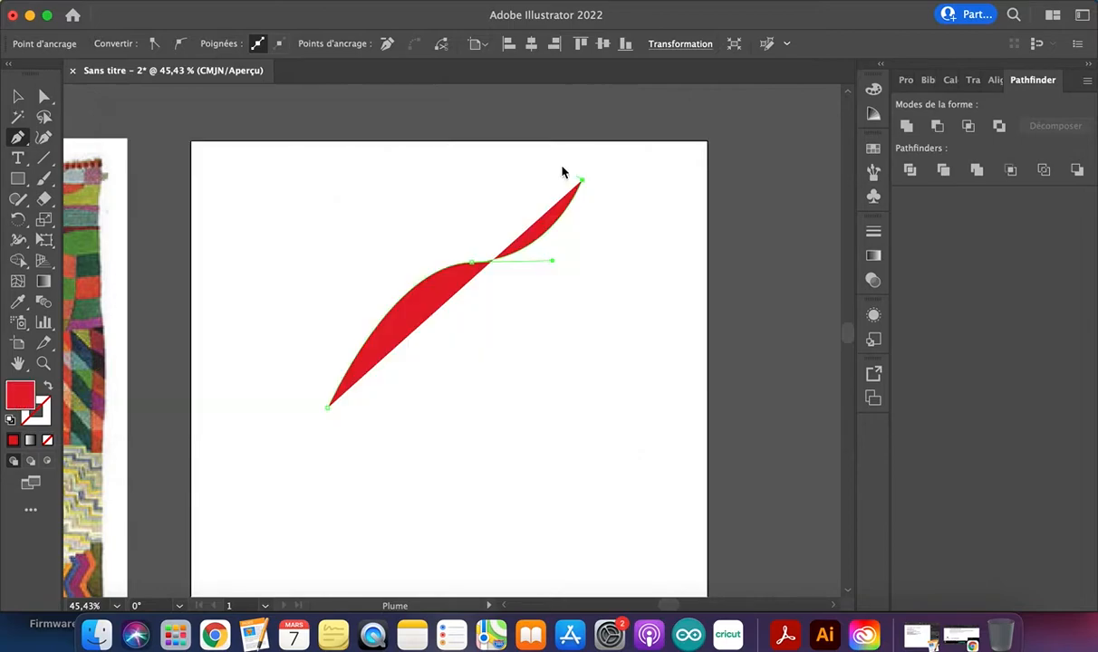
left_click(17, 96)
left_click(589, 358)
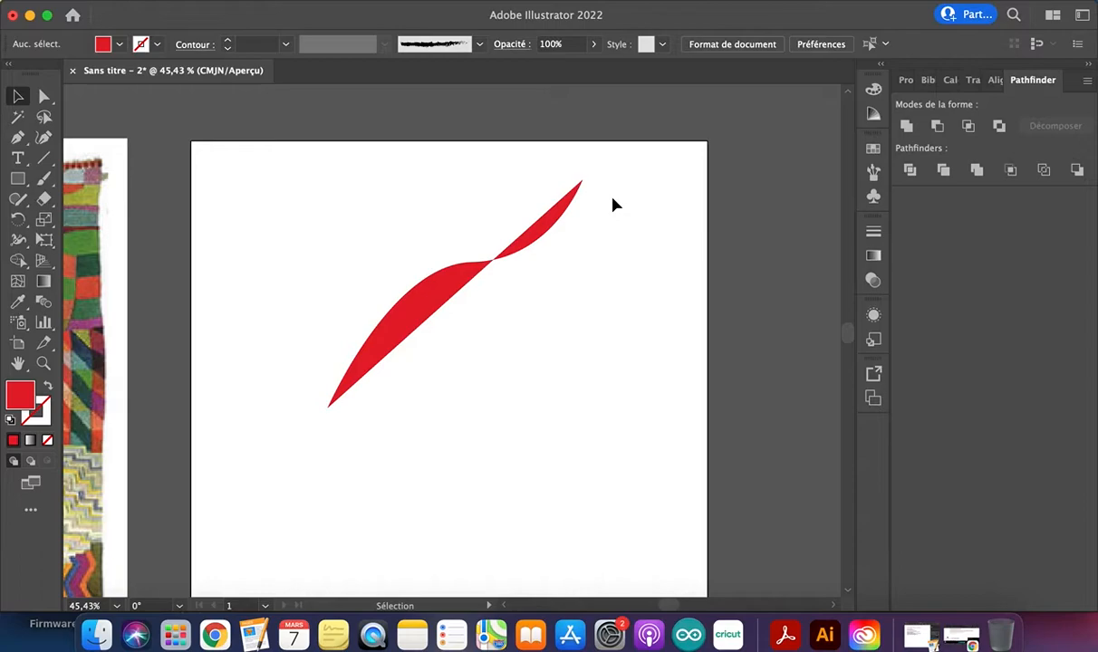
Undo the solid red fill and the most recently drawn segment of the curved path
left_click(533, 246)
key("super+z")
key("super+z")
key("super+z")
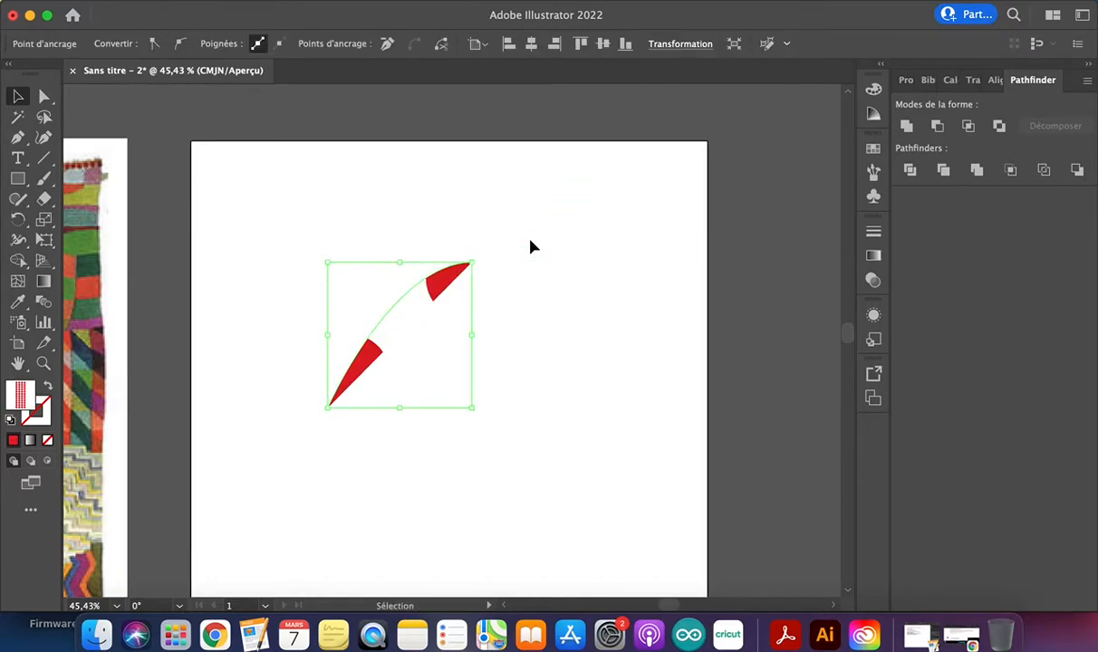
Set the fill to a solid red by pasting its hex code, and delete the leftover anchor point
double_click(22, 393)
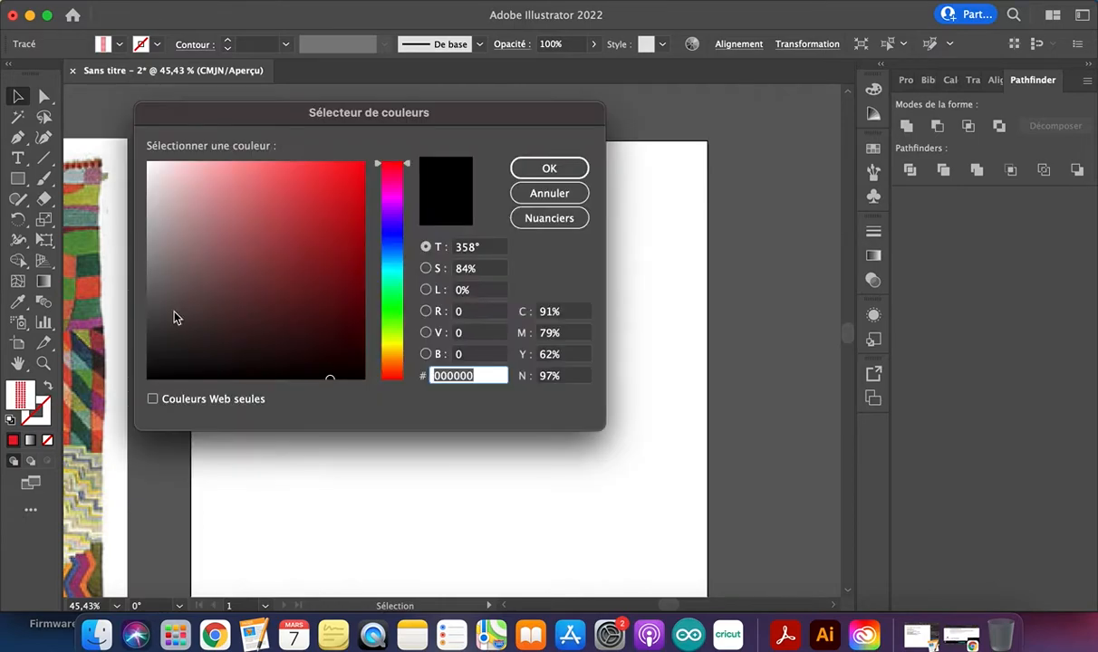
type("d80913")
key("Return")
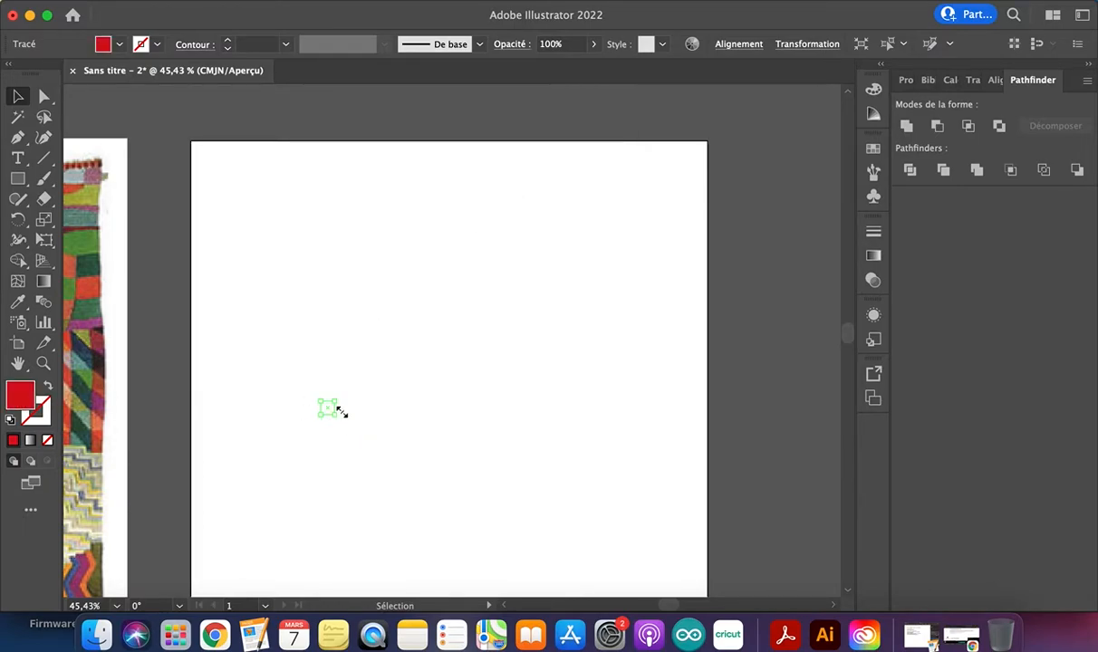
left_click_drag(299, 385, 355, 434)
key("Delete")
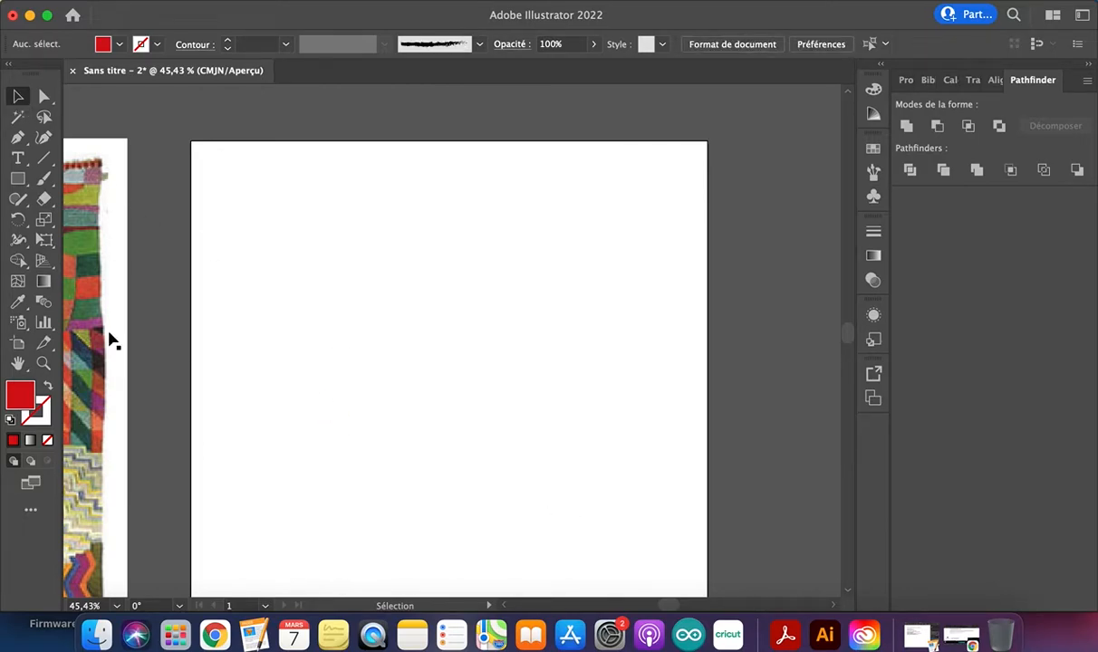
Draw a closed red triangle with three straight sides on the blank artboard using the Pen tool
left_click(17, 158)
left_click(18, 137)
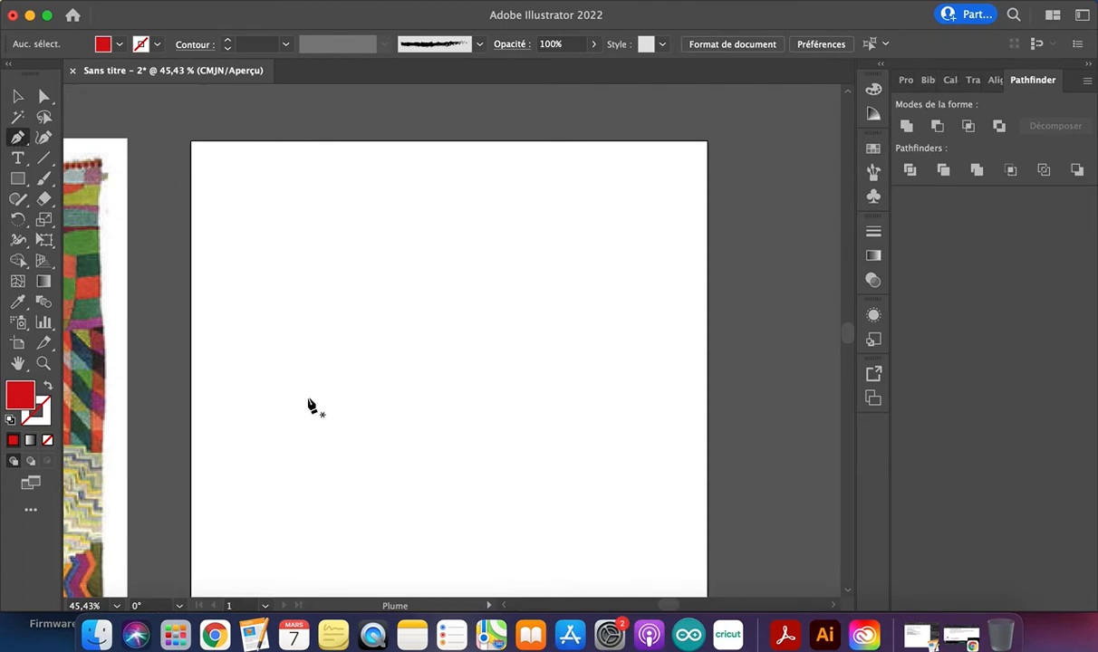
left_click(340, 421)
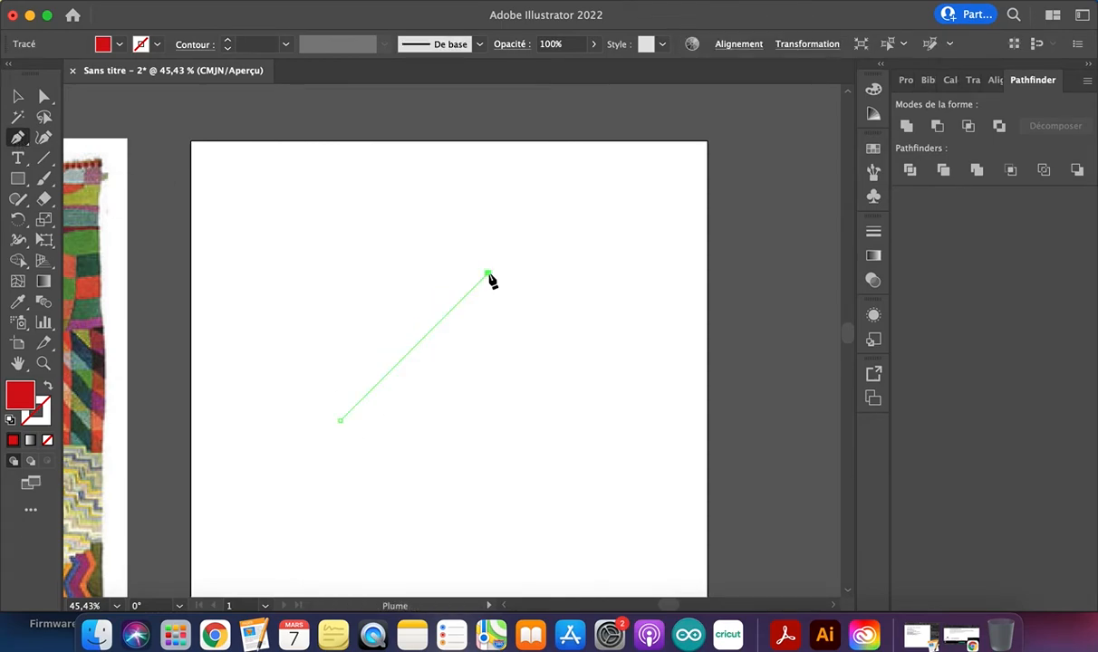
left_click(488, 274)
left_click(582, 432)
left_click(340, 421)
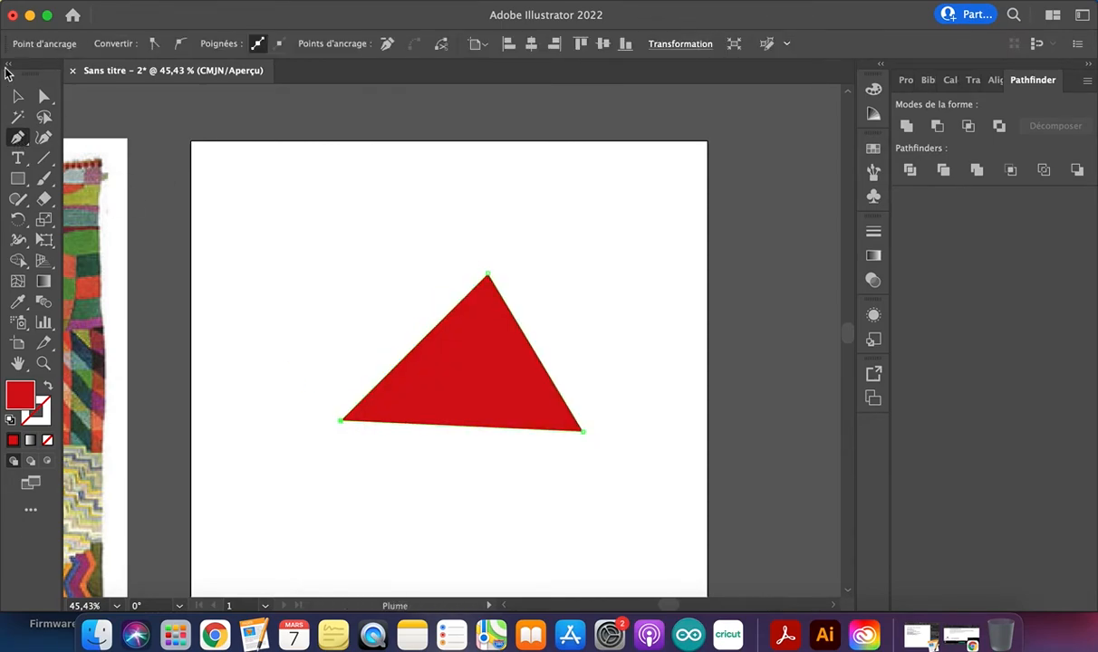
Move the red triangle up and to the left on the artboard, and leave it selected
left_click(17, 96)
left_click(429, 319)
left_click_drag(508, 374, 455, 299)
left_click(577, 287)
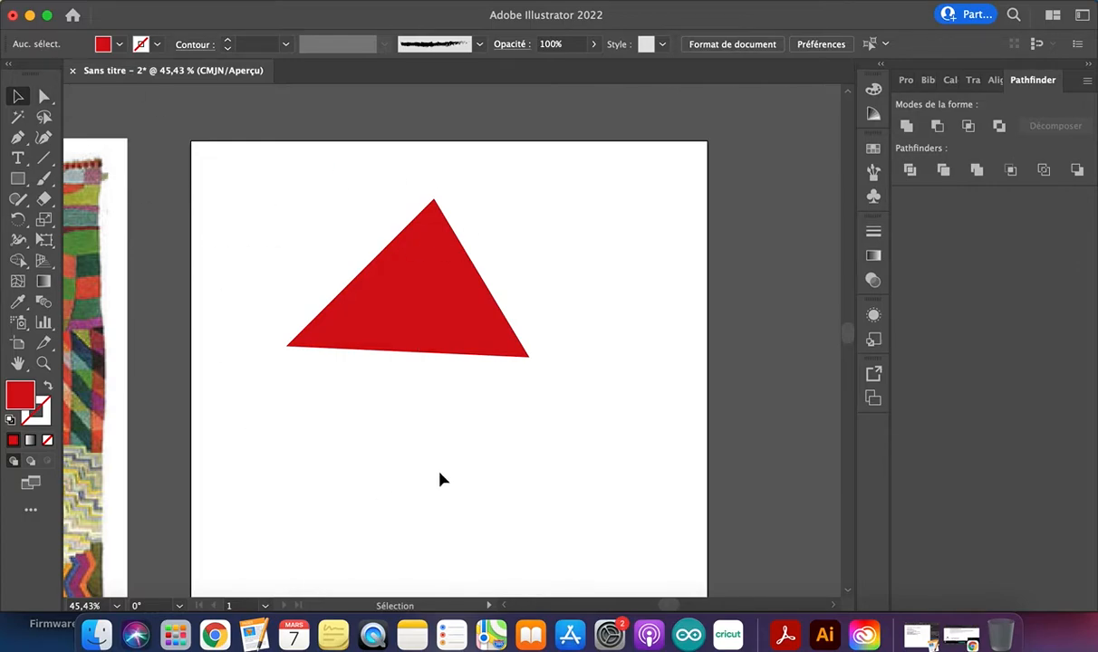
left_click(416, 244)
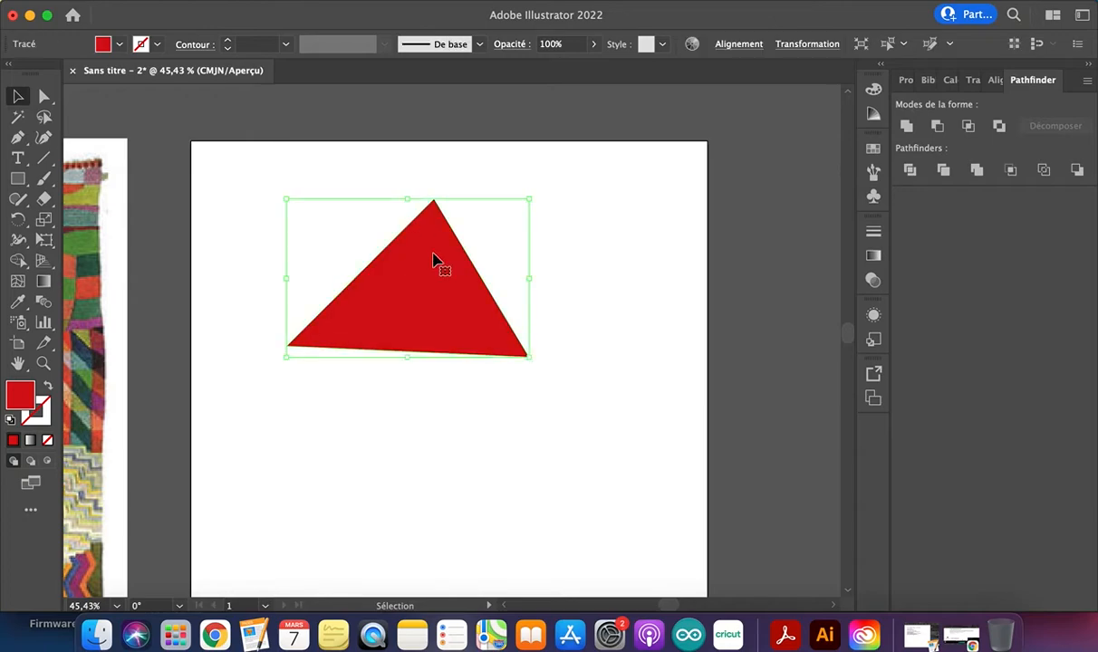
Swap the red triangle's fill and stroke, swap them back to restore the red fill, and deselect the triangle
left_click(47, 388)
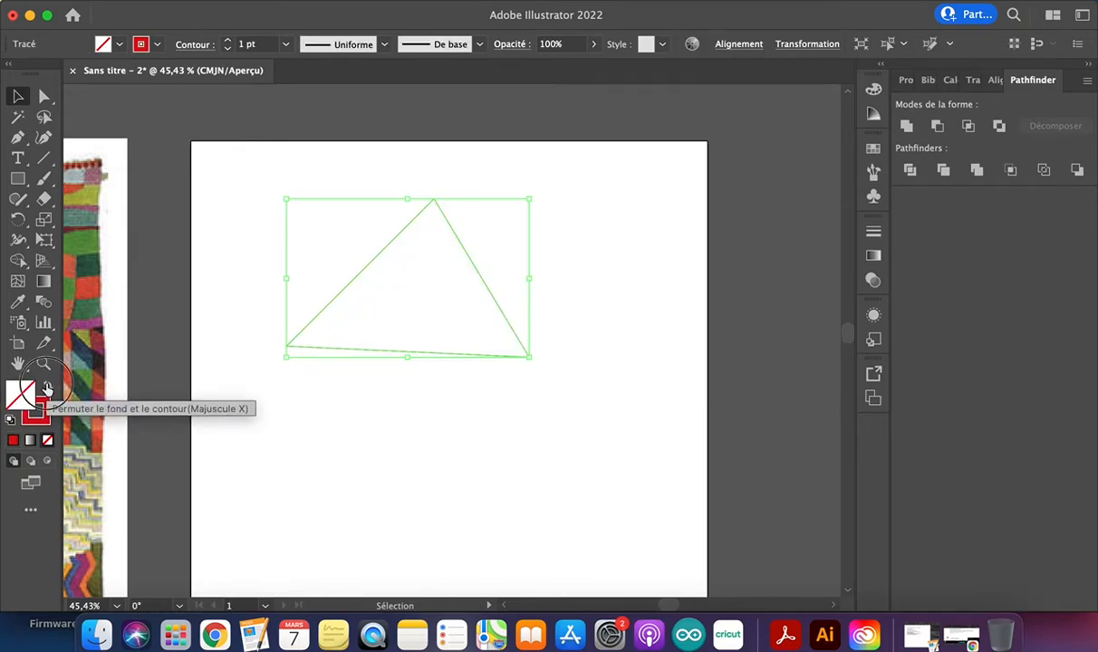
left_click(47, 387)
left_click(590, 297)
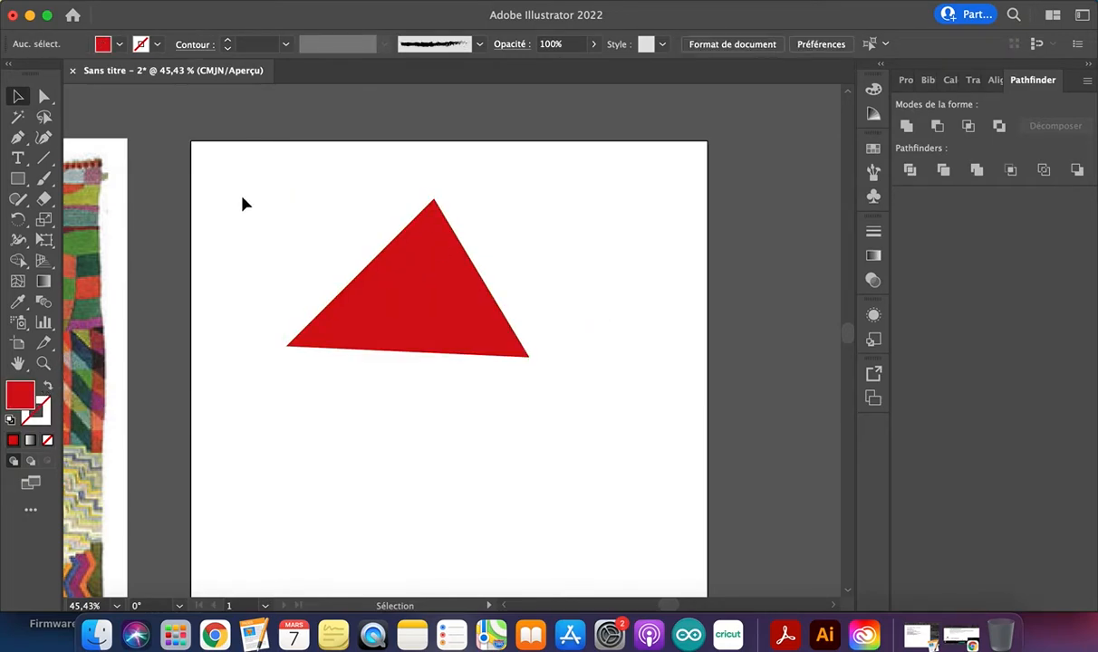
Draw an open S-shaped path below the red triangle with the Pen tool, and swap its red fill to the stroke
left_click(17, 137)
left_click(309, 453)
left_click_drag(514, 397, 630, 421)
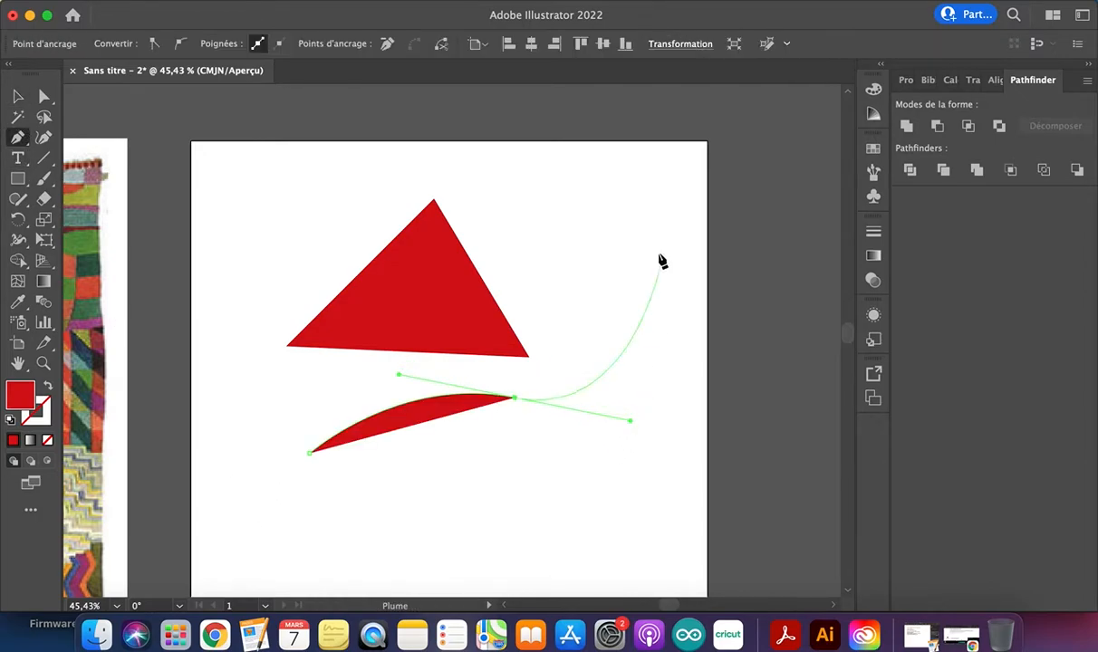
left_click(659, 250)
left_click(46, 388)
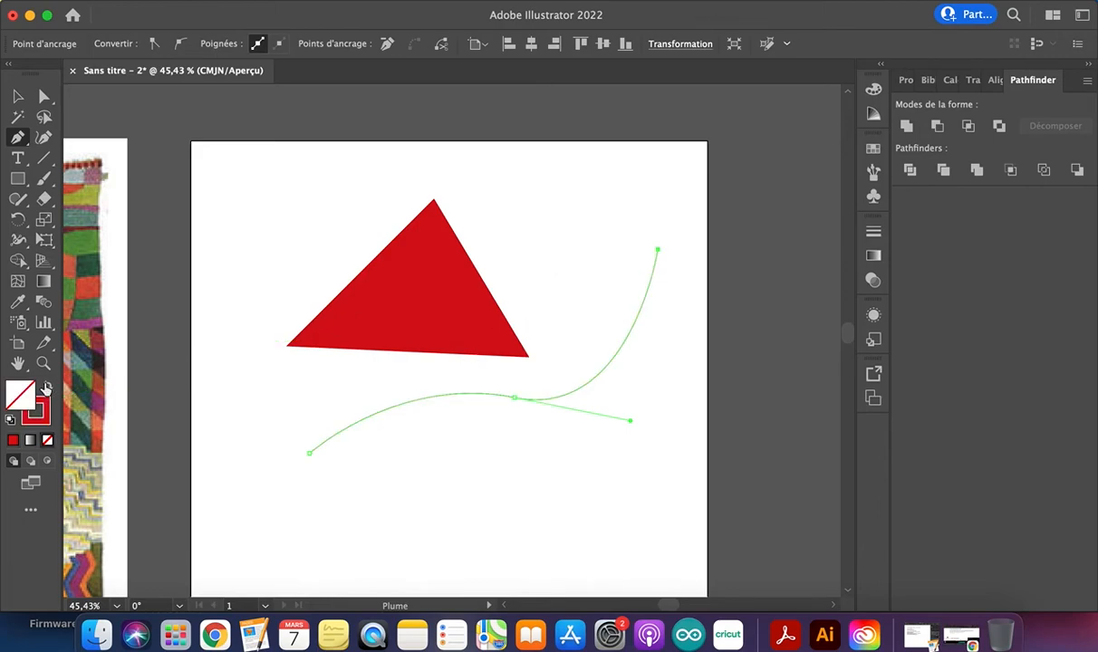
left_click(15, 97)
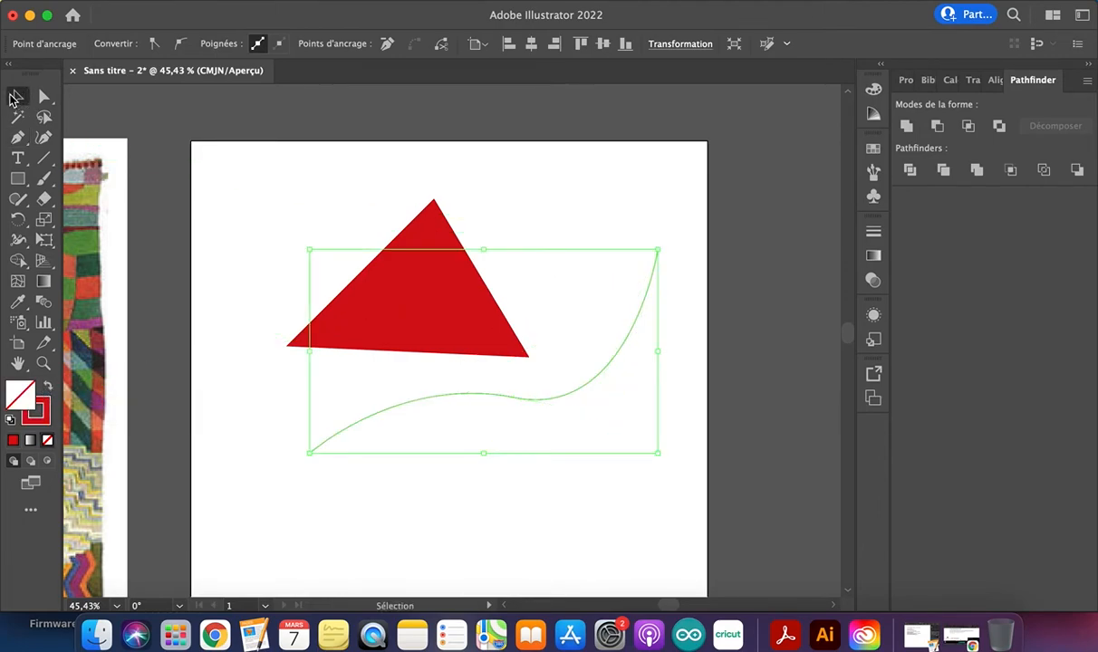
left_click(517, 512)
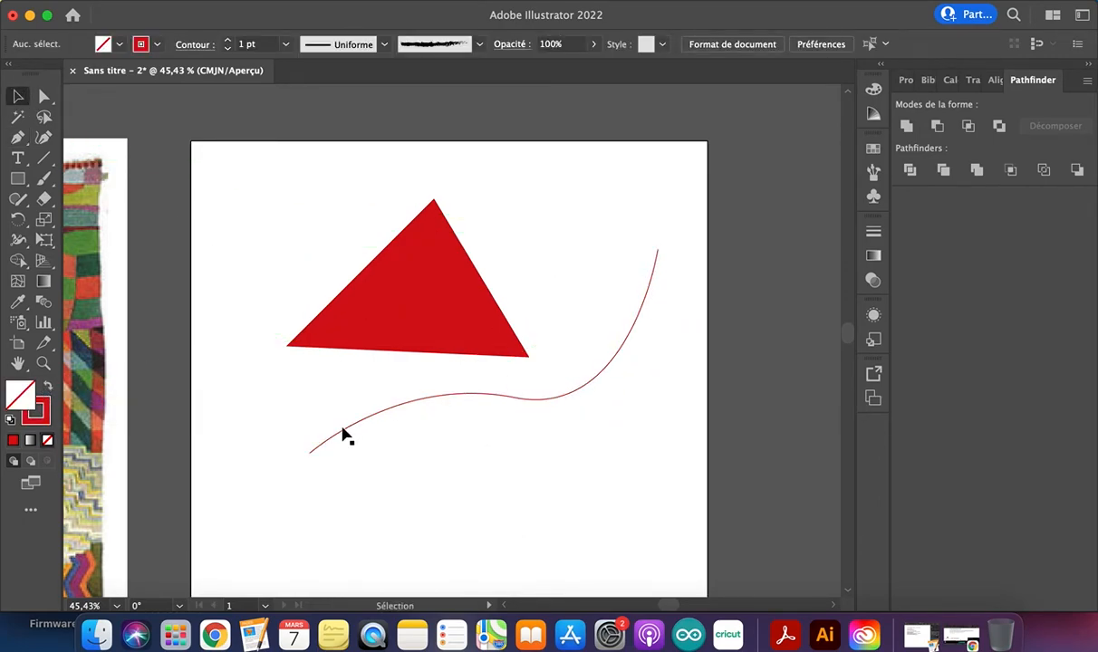
Select the S-shaped path, make the stroke the active colour attribute, and deselect the path
left_click(321, 453)
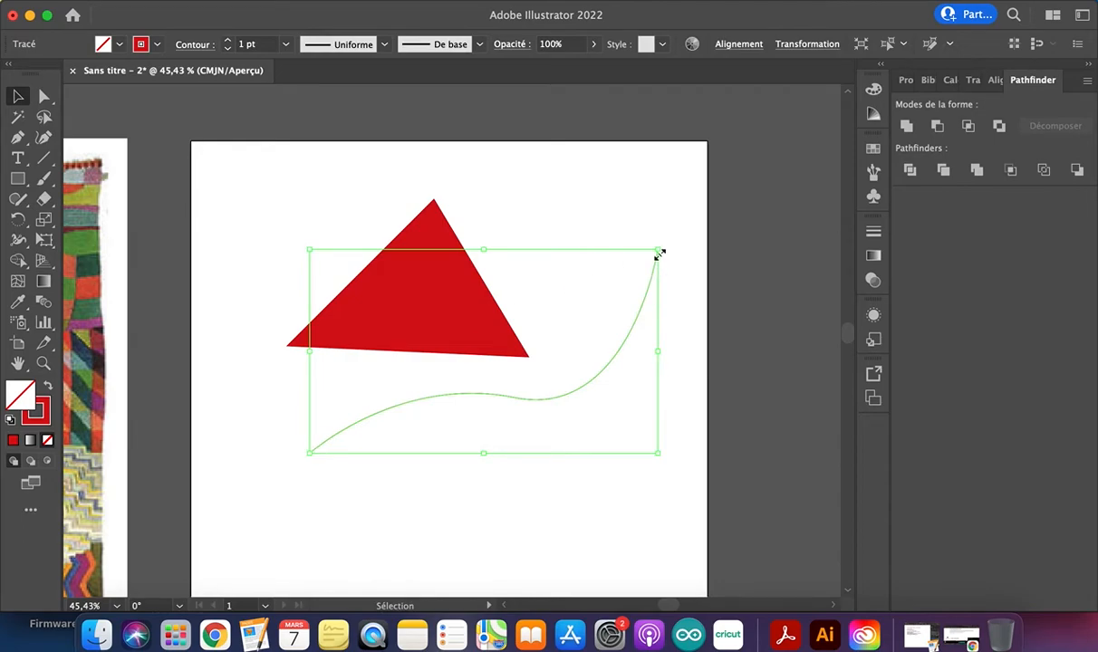
left_click(41, 413)
left_click(252, 409)
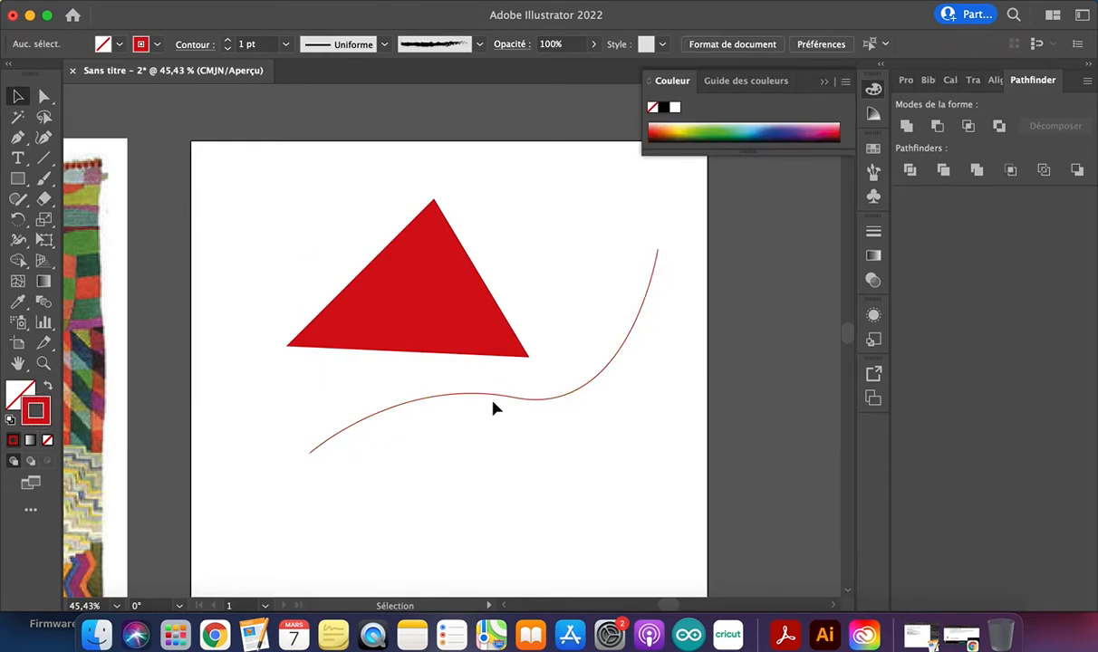
Try drawing a path with curved and straight segments below the S-shaped path, and undo back to its first curved segment
scroll(492, 399, "down", 3)
scroll(492, 400, "down", 5)
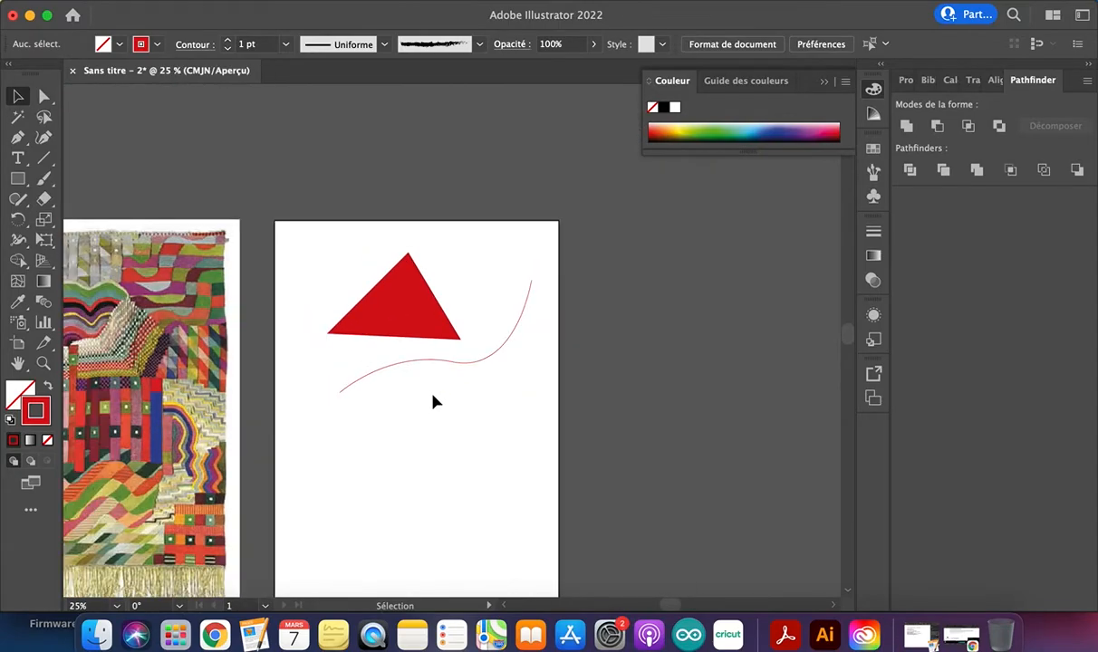
scroll(434, 401, "down", 2)
scroll(434, 401, "left", 1)
key("p")
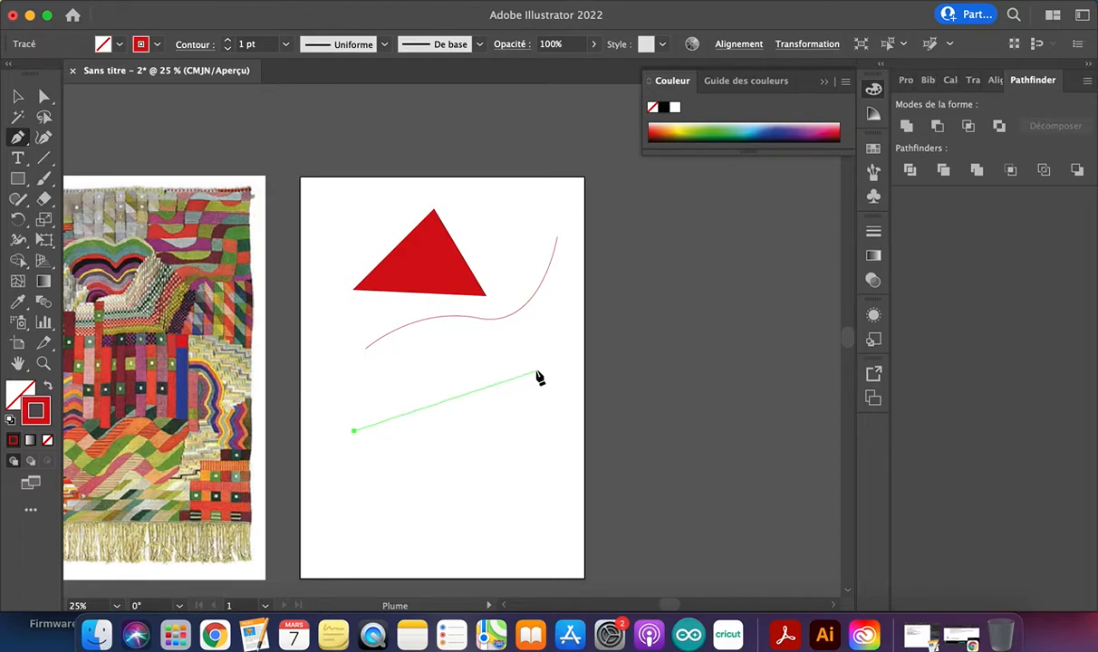
left_click(466, 389)
left_click_drag(466, 389, 532, 340)
left_click_drag(537, 462, 556, 443)
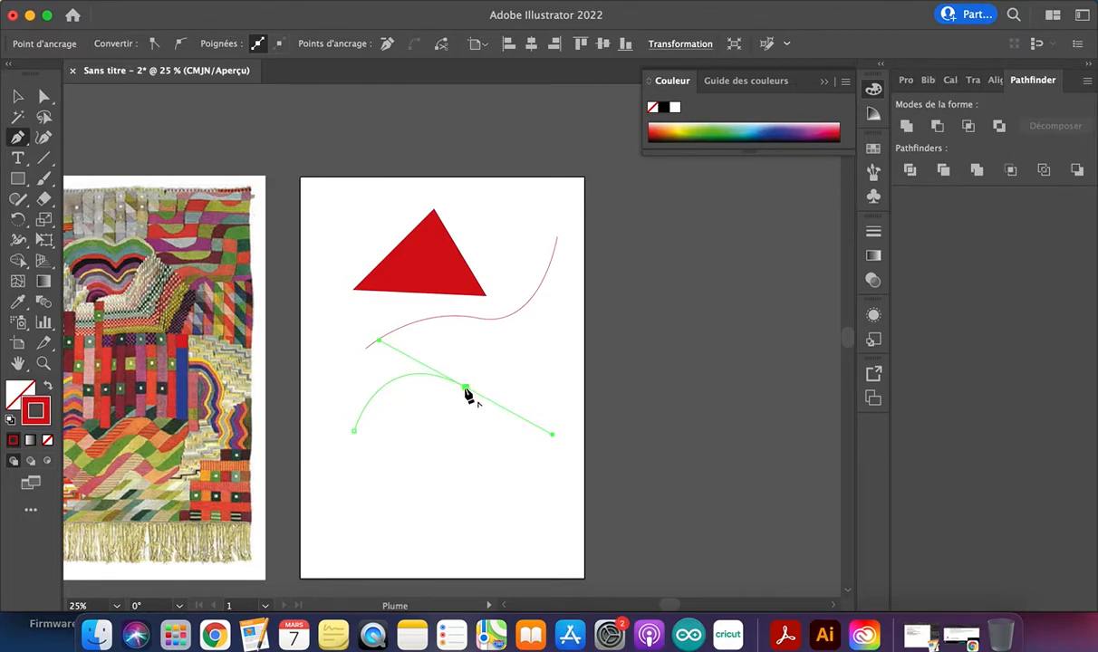
left_click_drag(465, 388, 613, 480)
left_click_drag(600, 556, 545, 590)
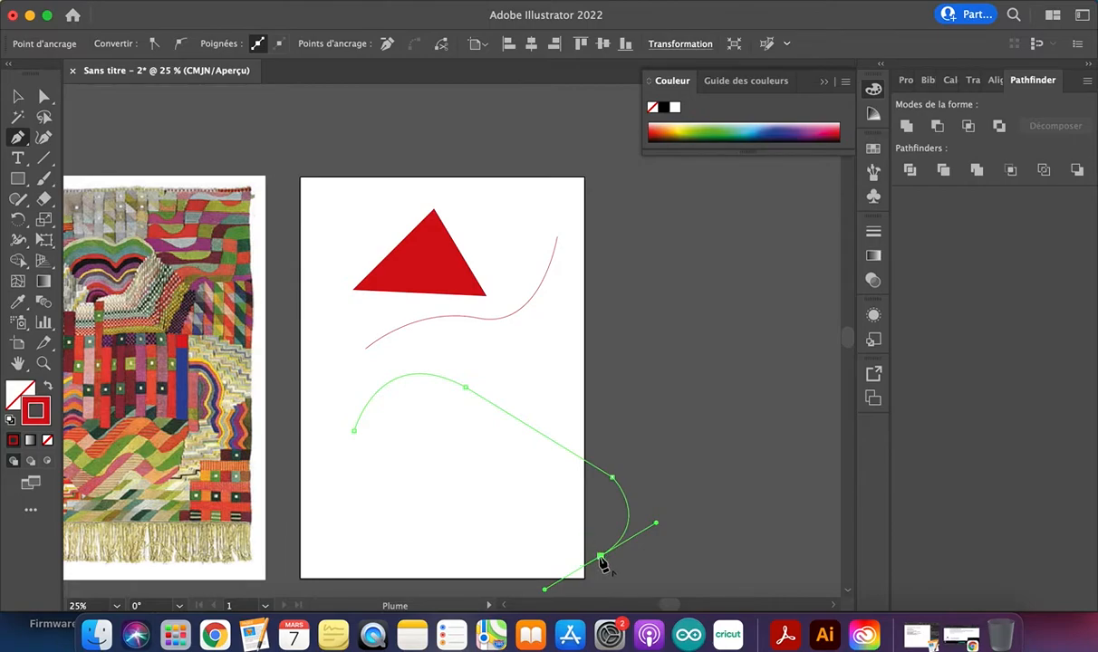
key("super+z")
key("super+z")
key("super+z")
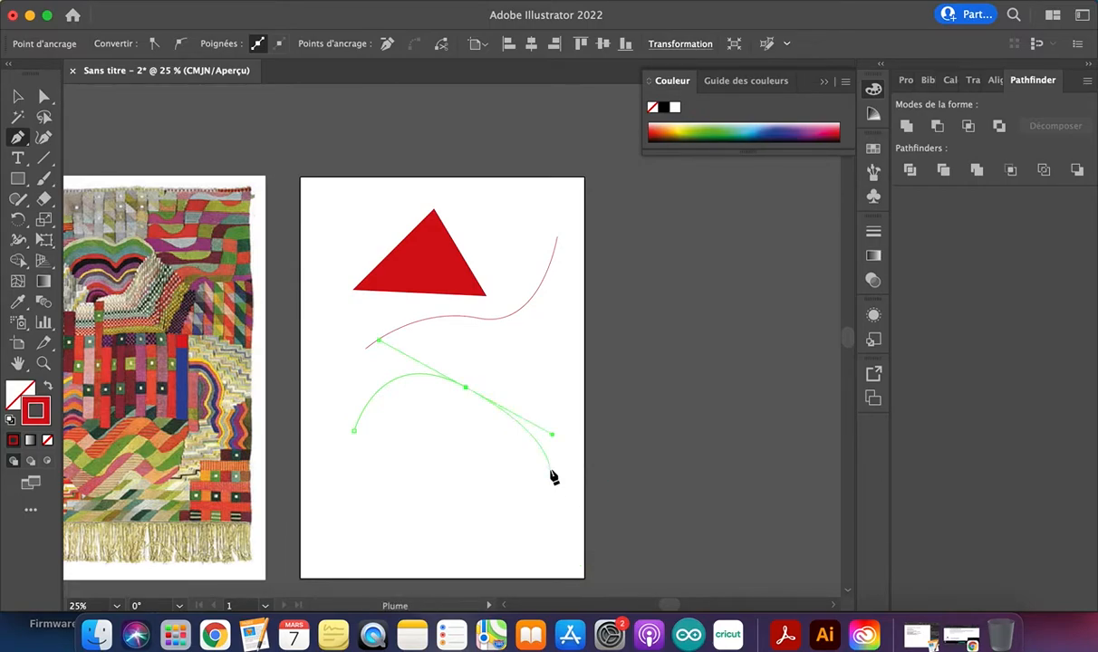
Try adding another curved segment with the Pen tool, and undo the entire practice path
left_click_drag(445, 366, 531, 412)
left_click_drag(555, 309, 736, 314)
key("super+z")
key("super+z")
key("super+z")
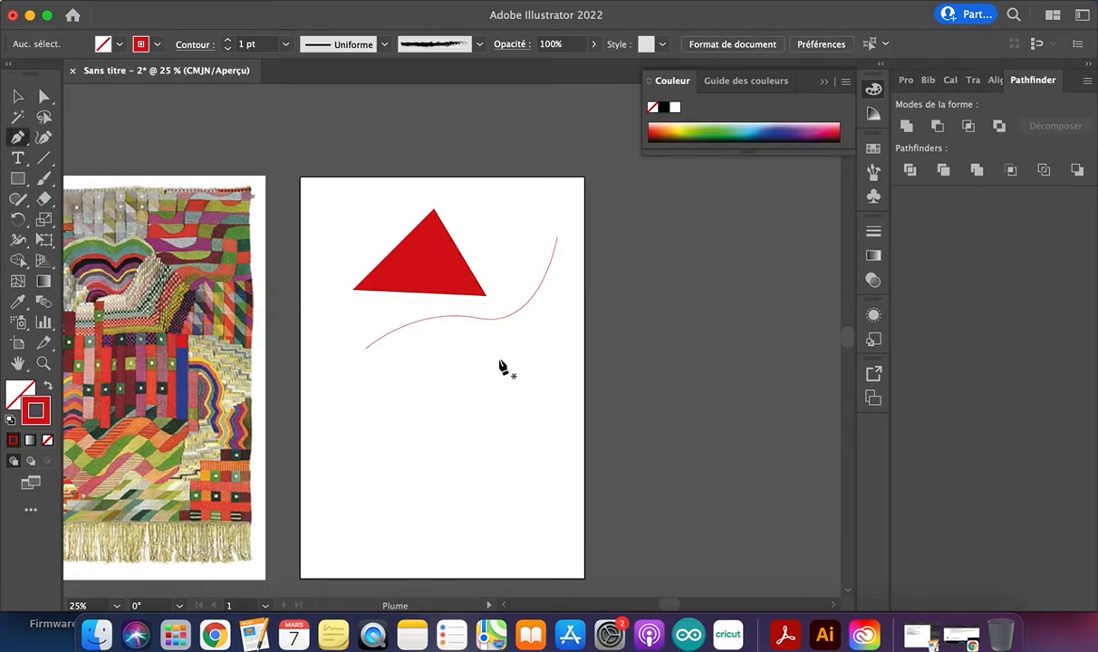
Start a Pen tool path at the left end of the red wavy shape's upper edge in the tapestry image
scroll(190, 227, "up", 5)
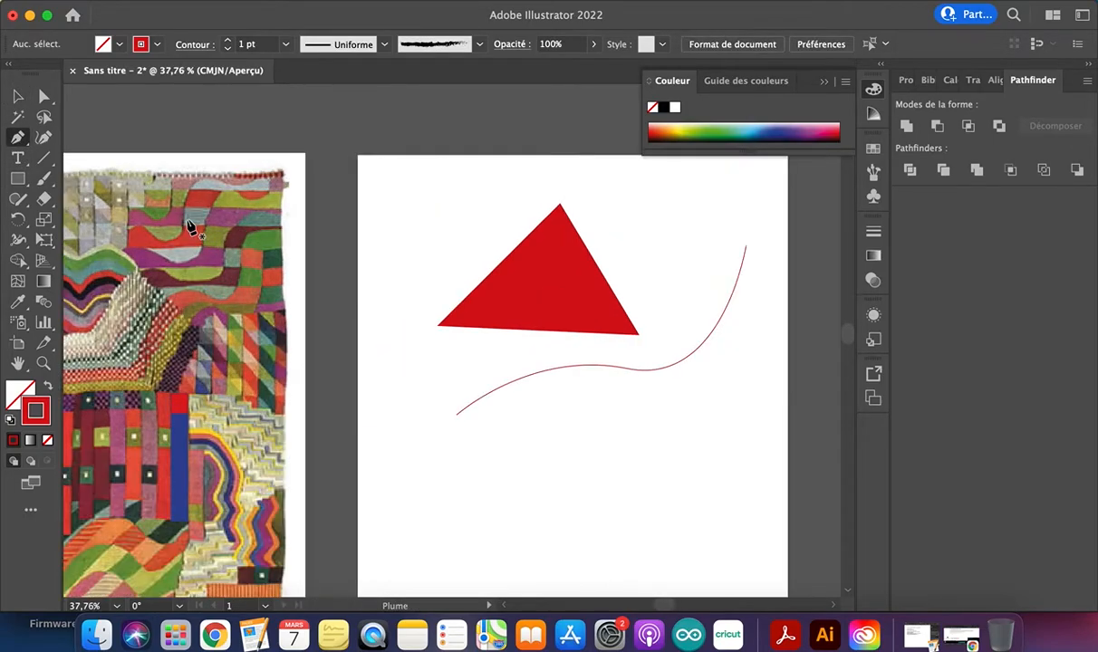
scroll(201, 261, "up", 6)
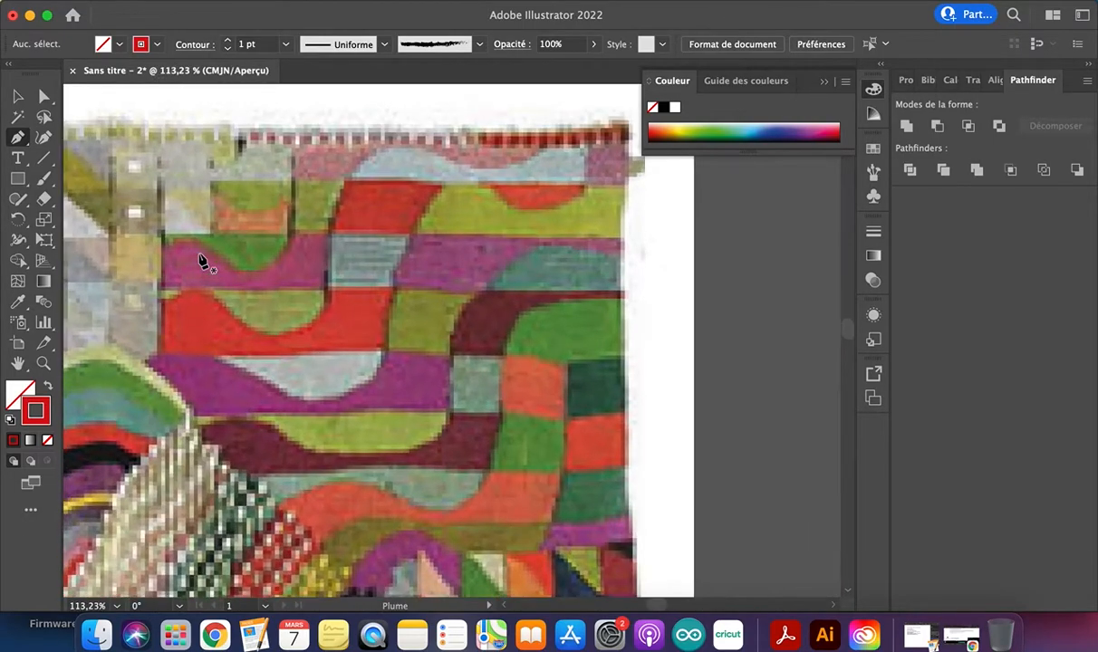
left_click(140, 332)
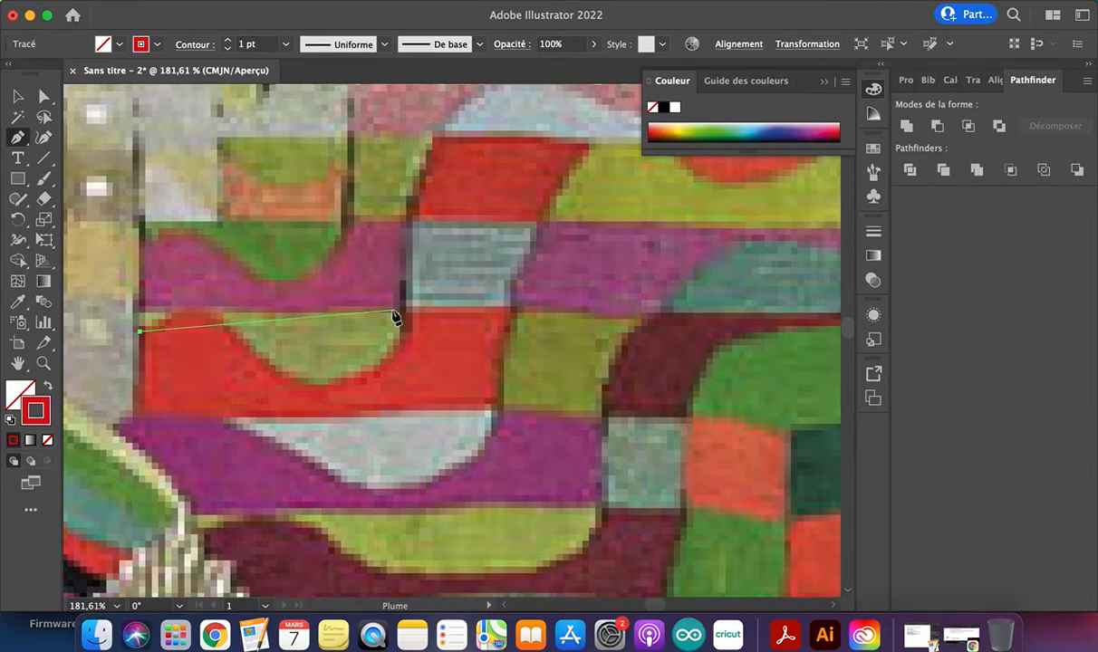
Try tracing the red shape's wavy upper edge with many short straight segments
left_click(170, 316)
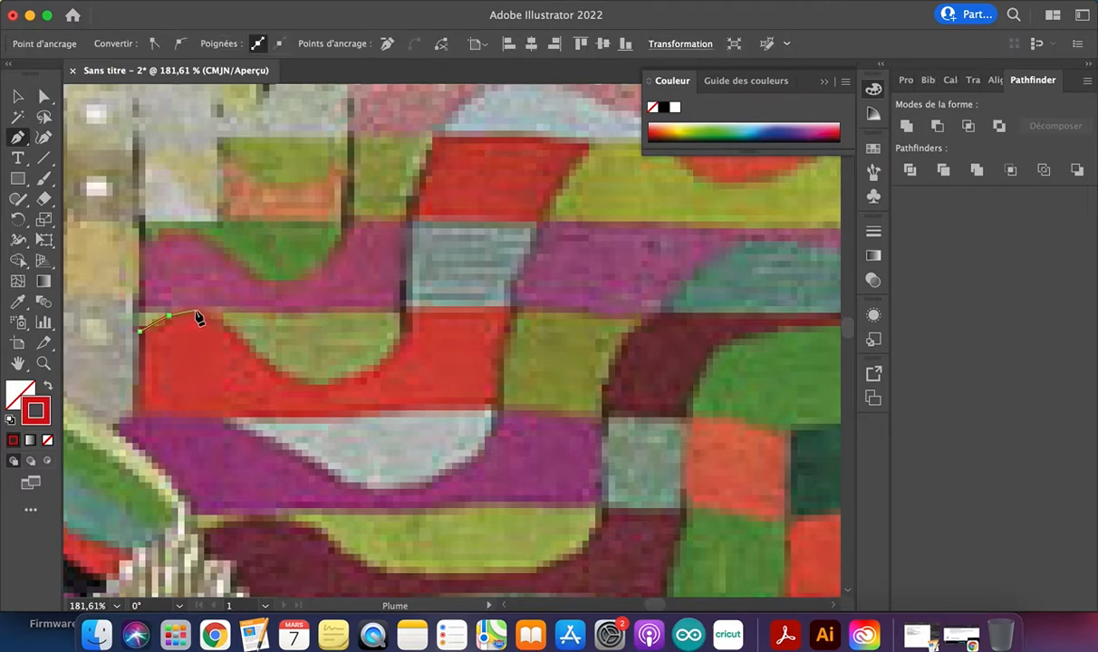
left_click(214, 316)
left_click(231, 329)
left_click(243, 343)
left_click(270, 364)
left_click(339, 372)
left_click(359, 368)
left_click(374, 360)
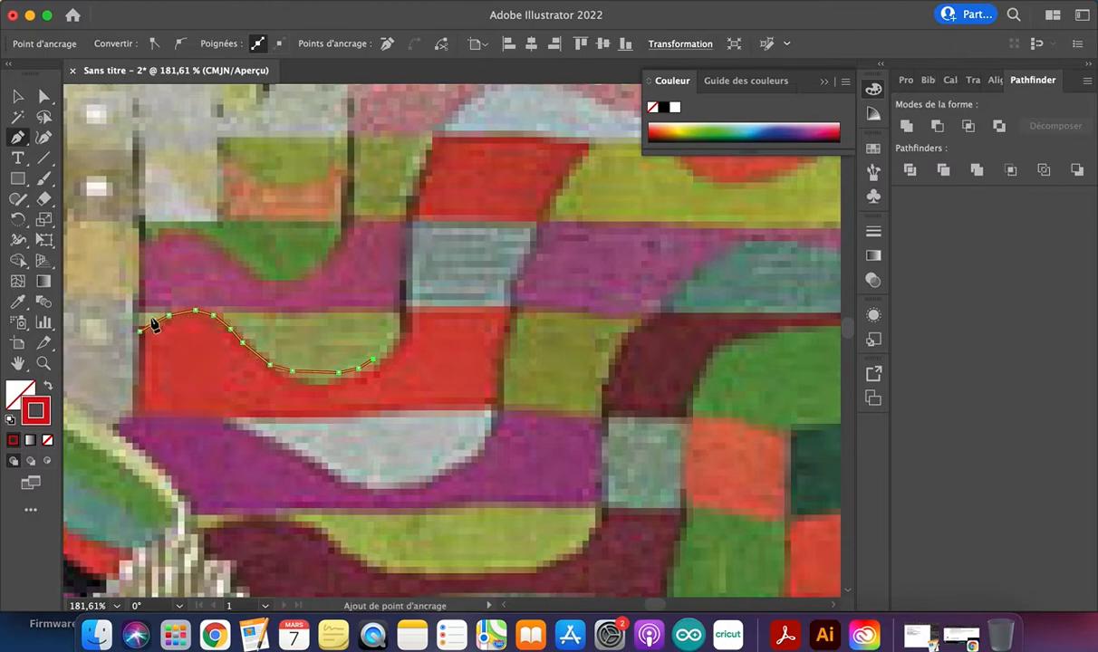
Undo the short straight segments of the trace back to its starting anchor point
key("super+z")
key("super+z")
key("super+z")
key("super+z")
key("super+z")
key("super+z")
key("super+z")
key("super+z")
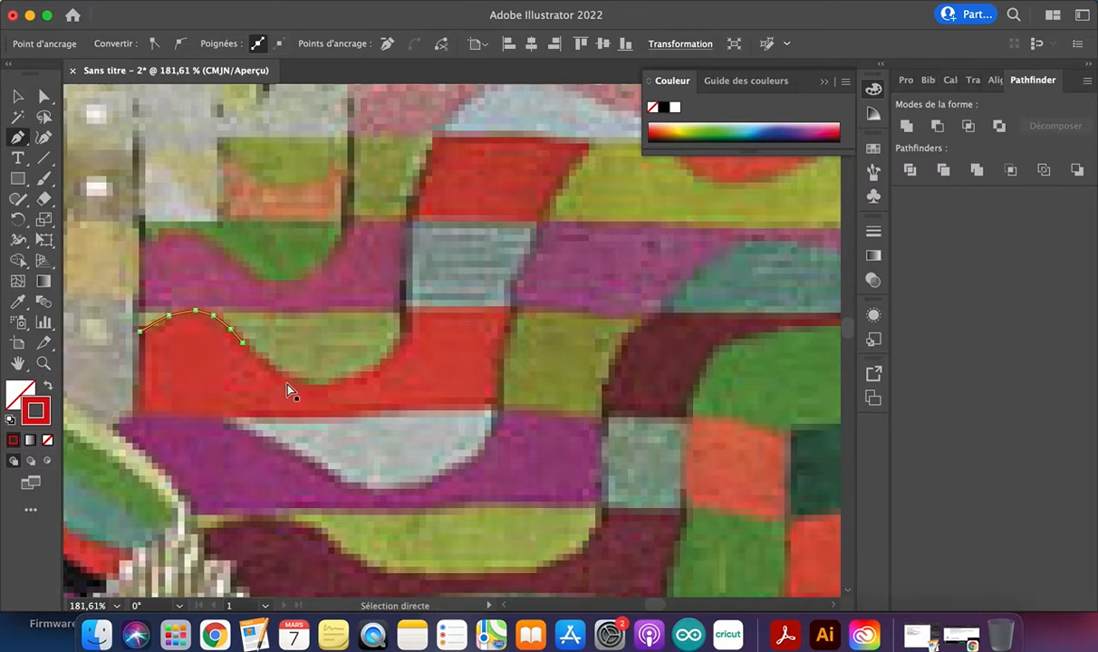
key("super+z")
key("super+z")
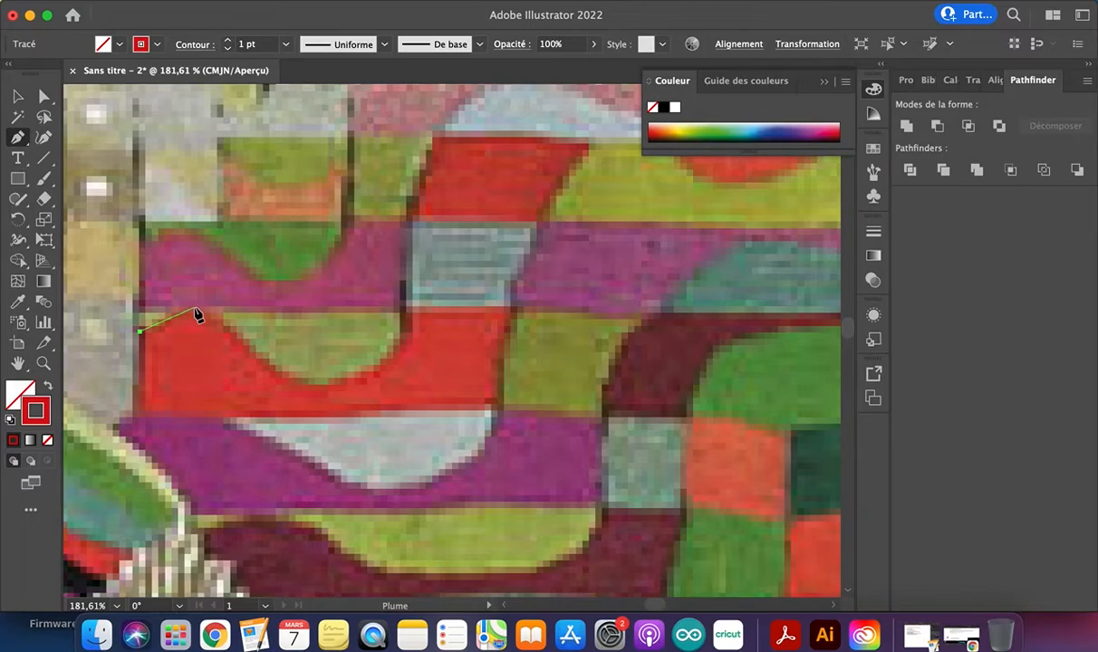
Trace the red shape's first crest and following trough with two smooth curved segments, redoing the trough anchor until it fits
left_click_drag(194, 309, 229, 314)
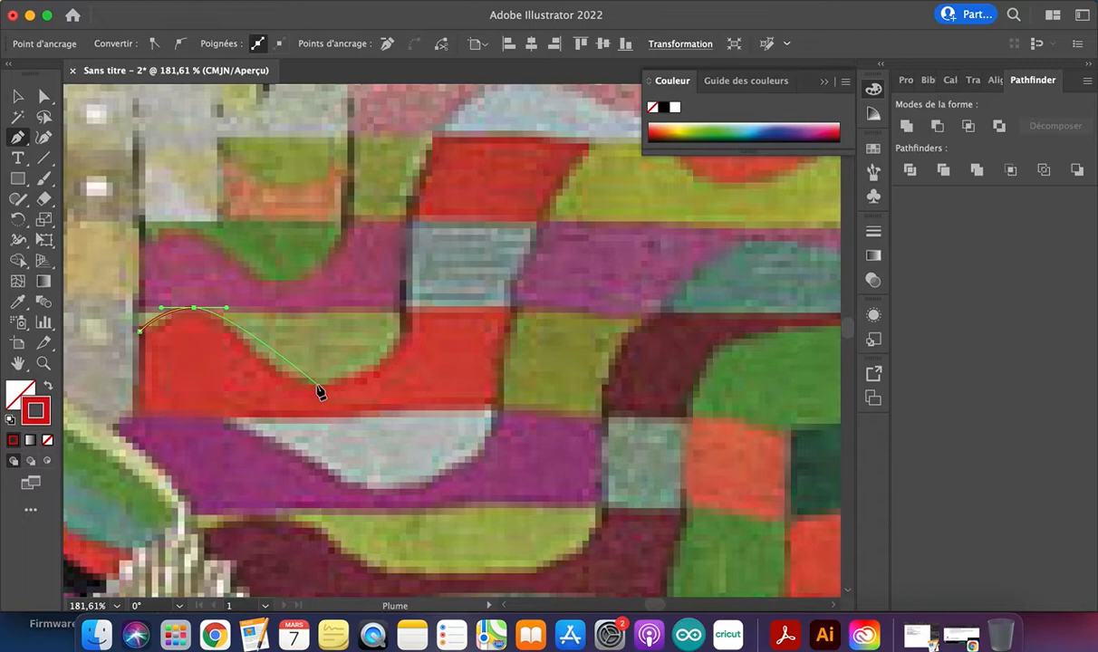
left_click_drag(316, 388, 379, 385)
key("super+z")
left_click_drag(316, 339, 381, 320)
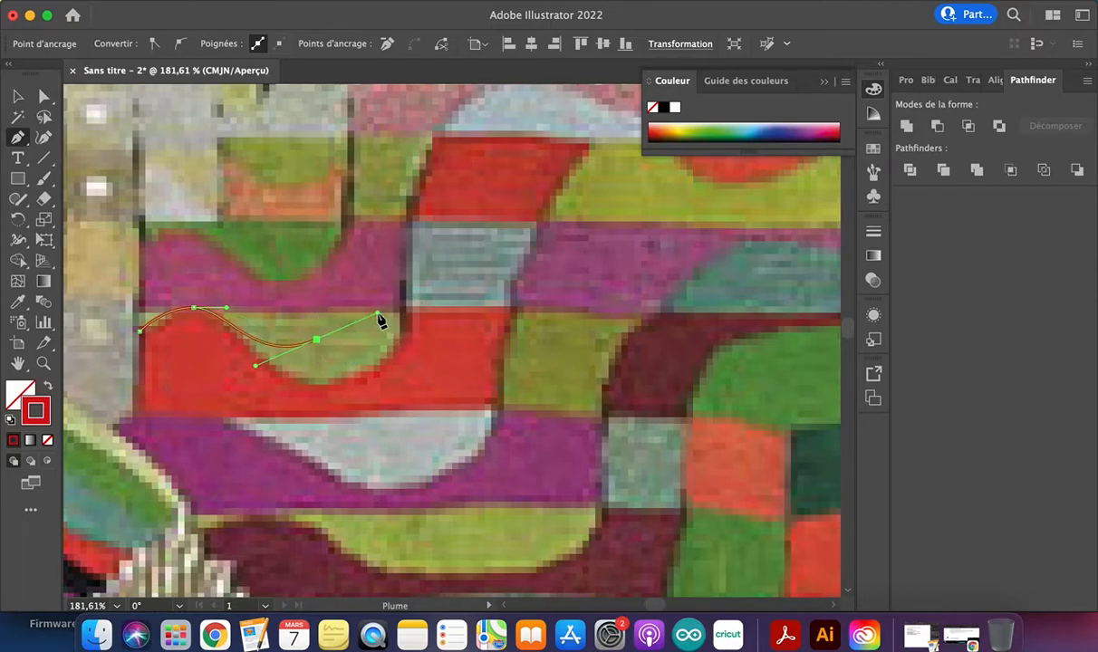
key("cmd+z")
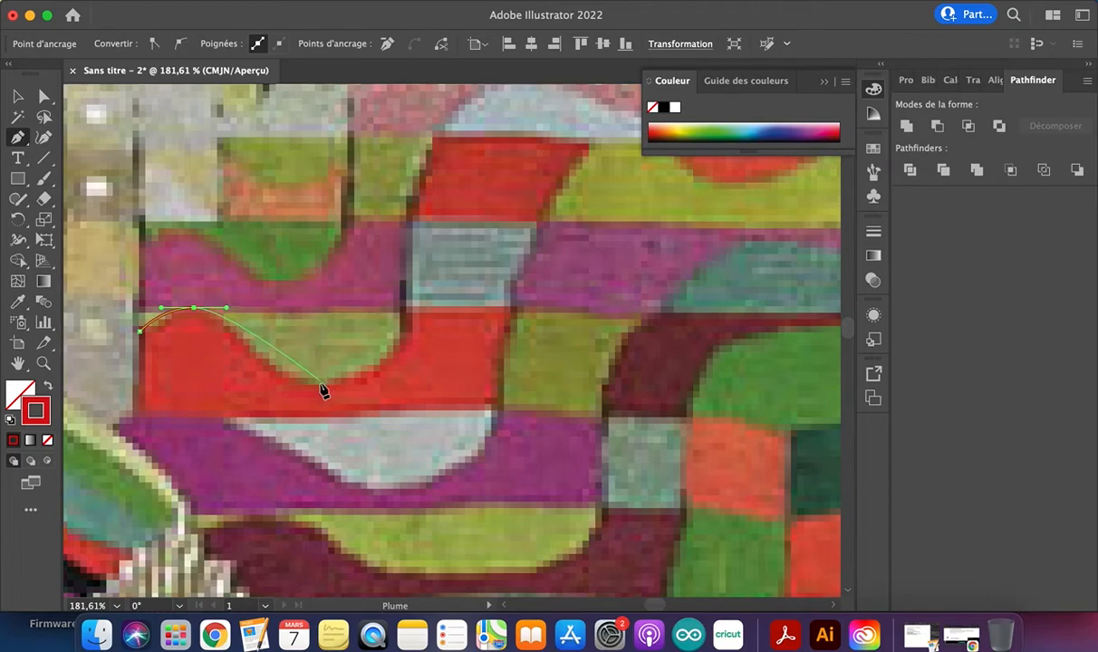
left_click_drag(320, 384, 387, 375)
key("super+z")
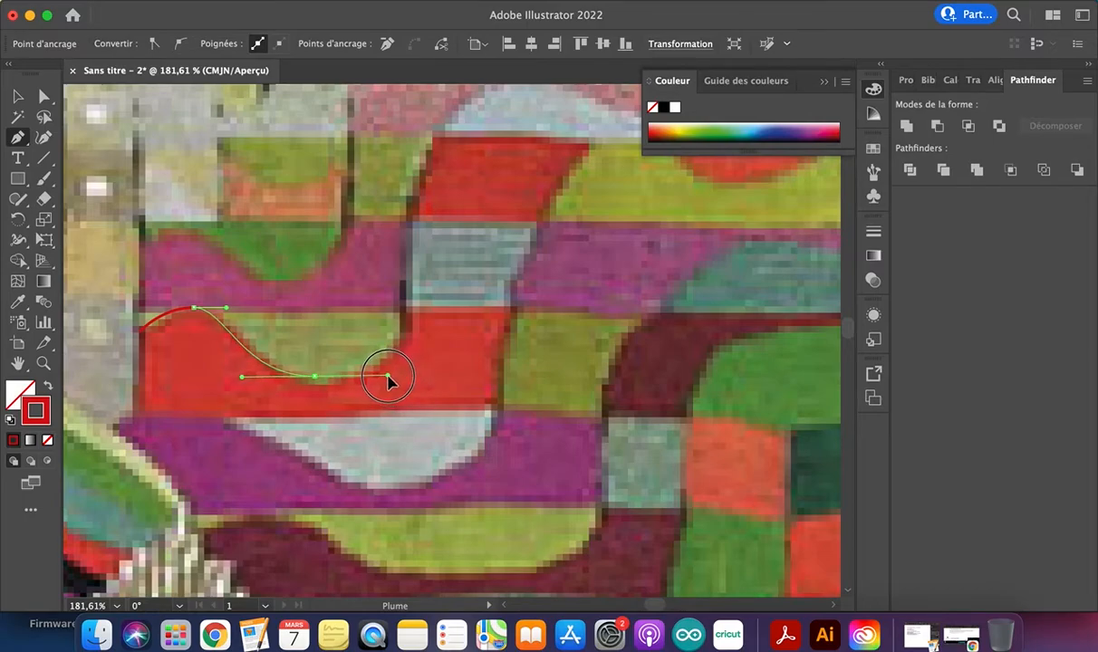
mouse_move(388, 380)
left_mouse_down()
mouse_move(372, 436)
mouse_move(404, 355)
mouse_move(425, 167)
mouse_move(421, 473)
mouse_move(412, 368)
mouse_move(393, 385)
left_mouse_up()
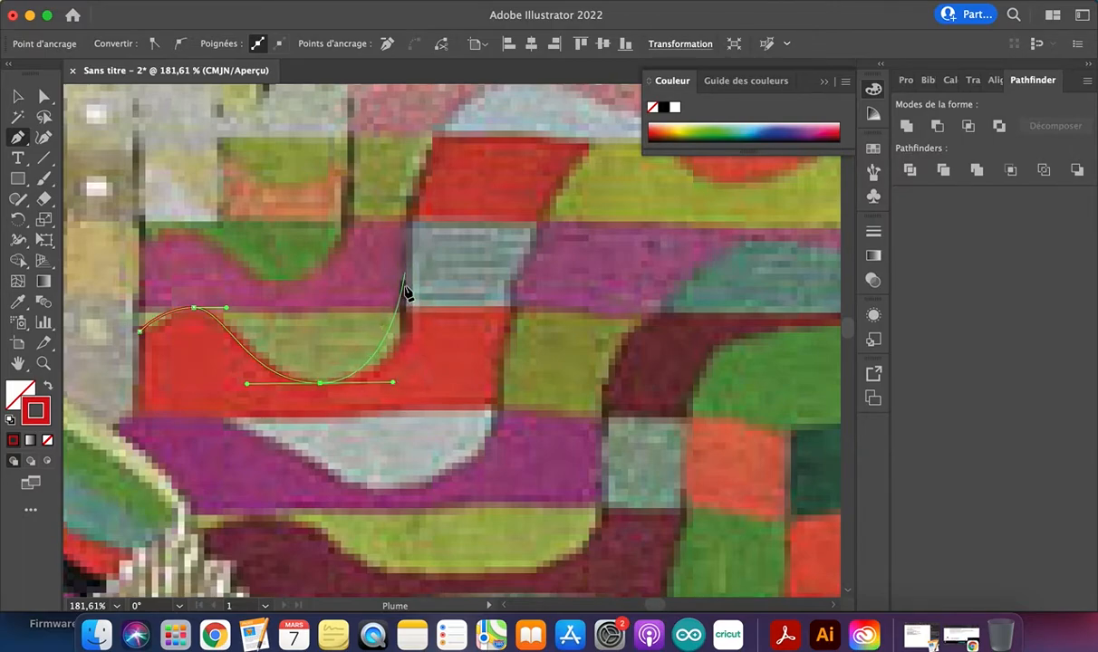
Curve the path up out of the trough, remove that anchor's outgoing handle, and add a straight segment up beside the grey-blue block
left_click_drag(402, 309, 403, 281)
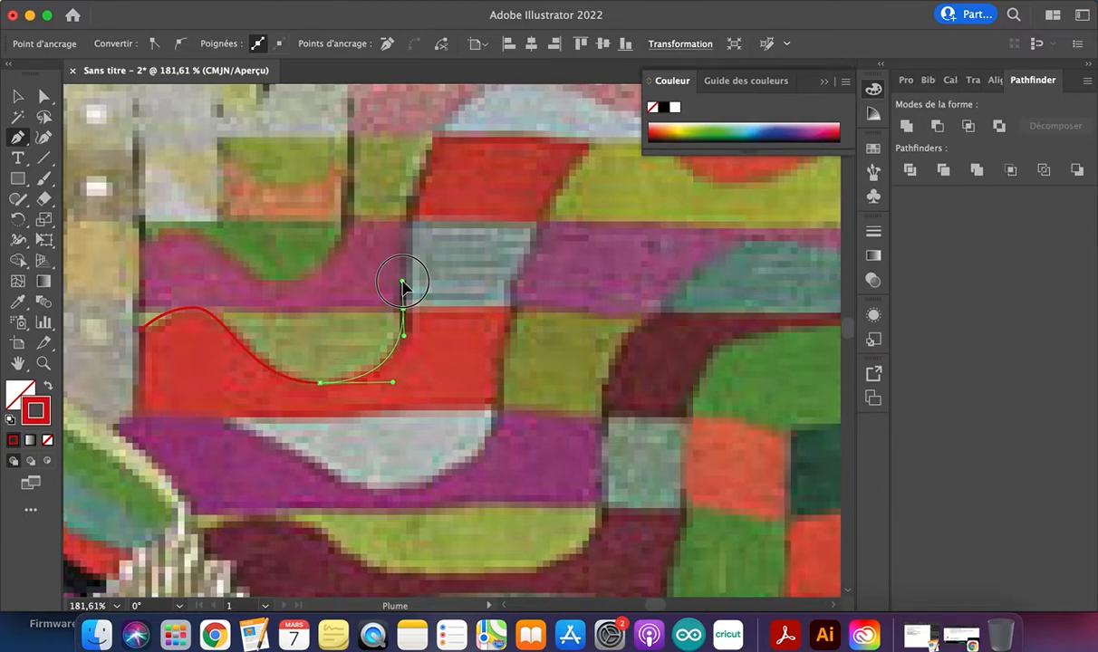
left_click_drag(402, 281, 402, 281)
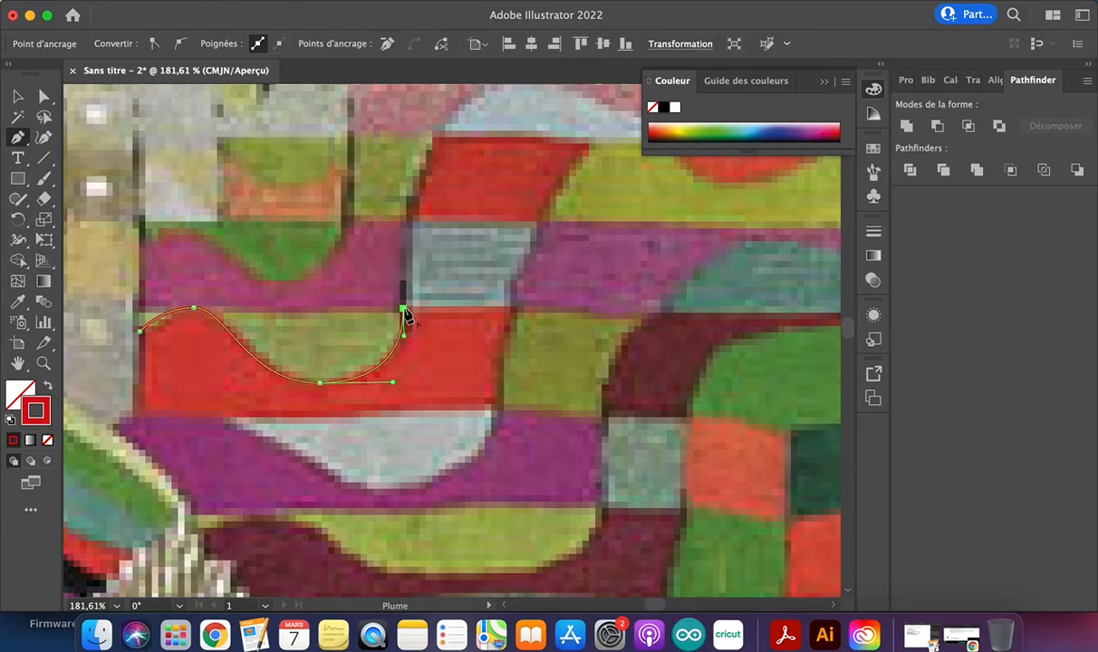
left_click(402, 310)
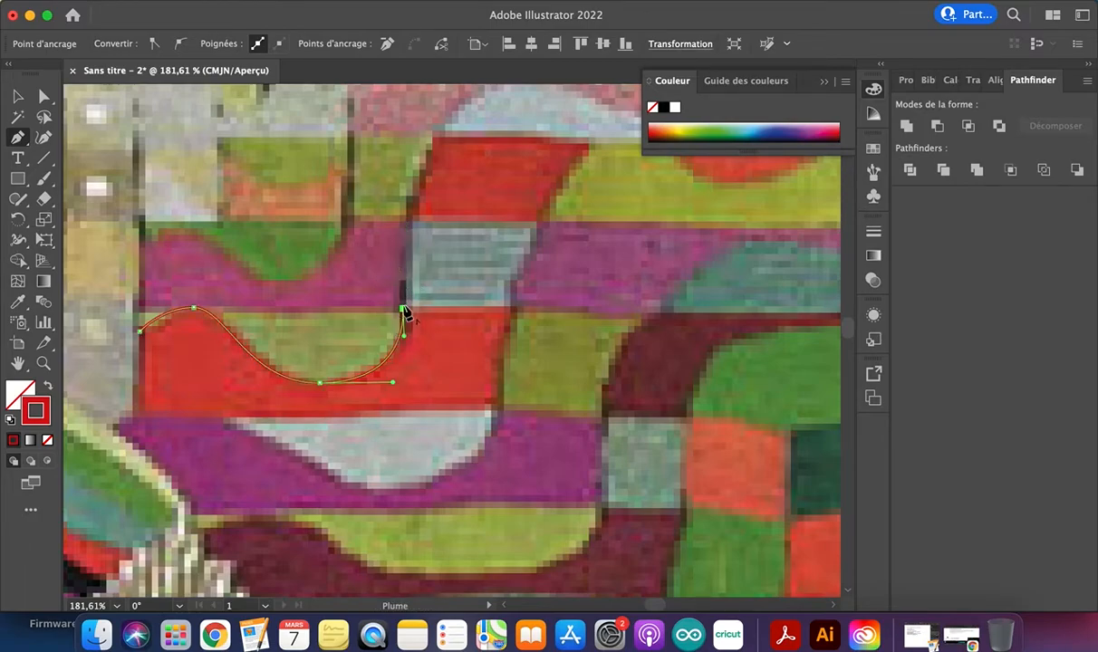
left_click(401, 221)
Continue the path with smooth curves along the pale blue shape's wavy upper edge, ending at the tapestry's upper right corner
scroll(456, 122, "up", 3)
scroll(456, 122, "right", 3)
left_click_drag(426, 145, 553, 137)
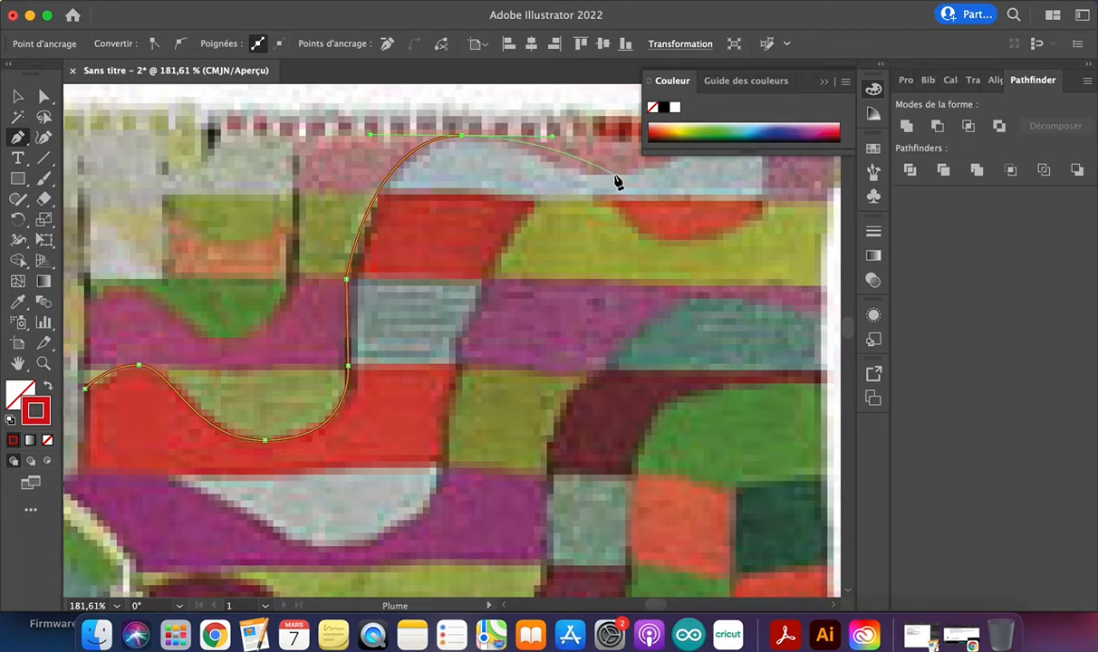
left_click_drag(619, 172, 725, 172)
scroll(725, 172, "right", 5)
scroll(724, 172, "up", 3)
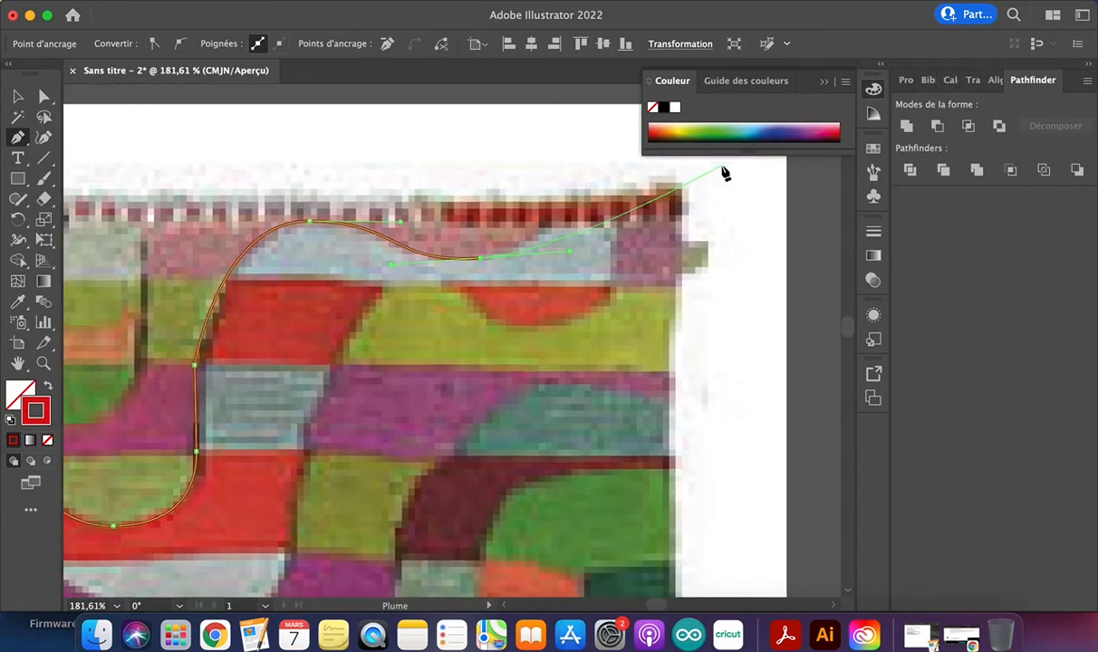
left_click_drag(568, 208, 649, 192)
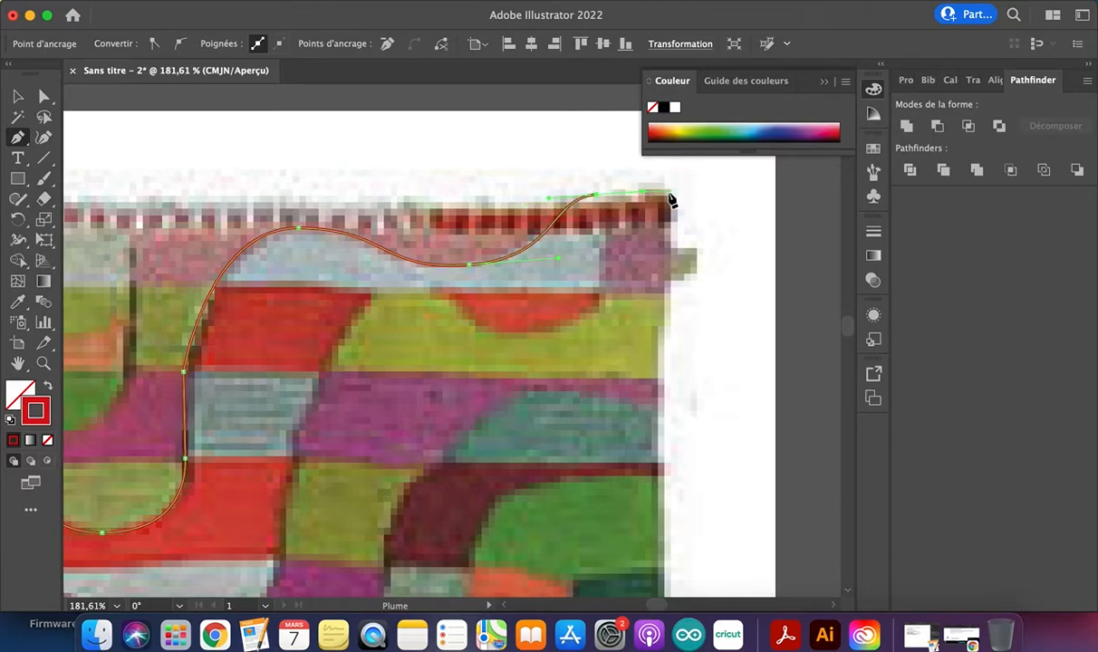
left_click(671, 196)
Finish the traced path and select the tapestry image with the Selection tool
left_click(17, 97)
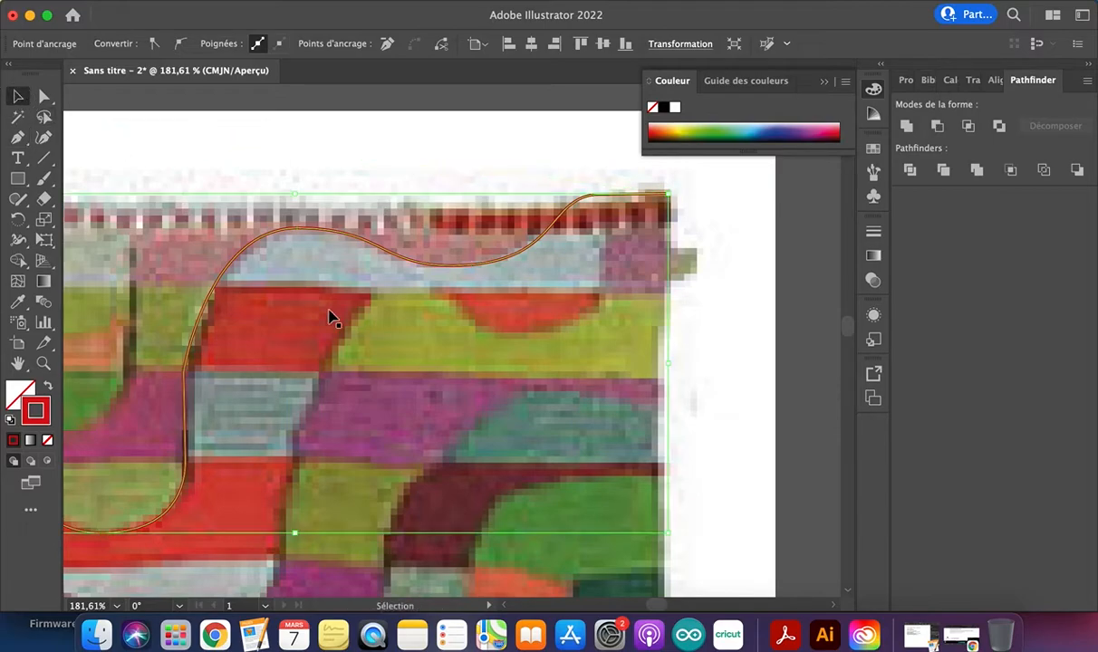
left_click(331, 318)
scroll(335, 319, "down", 3)
scroll(284, 363, "up", 4)
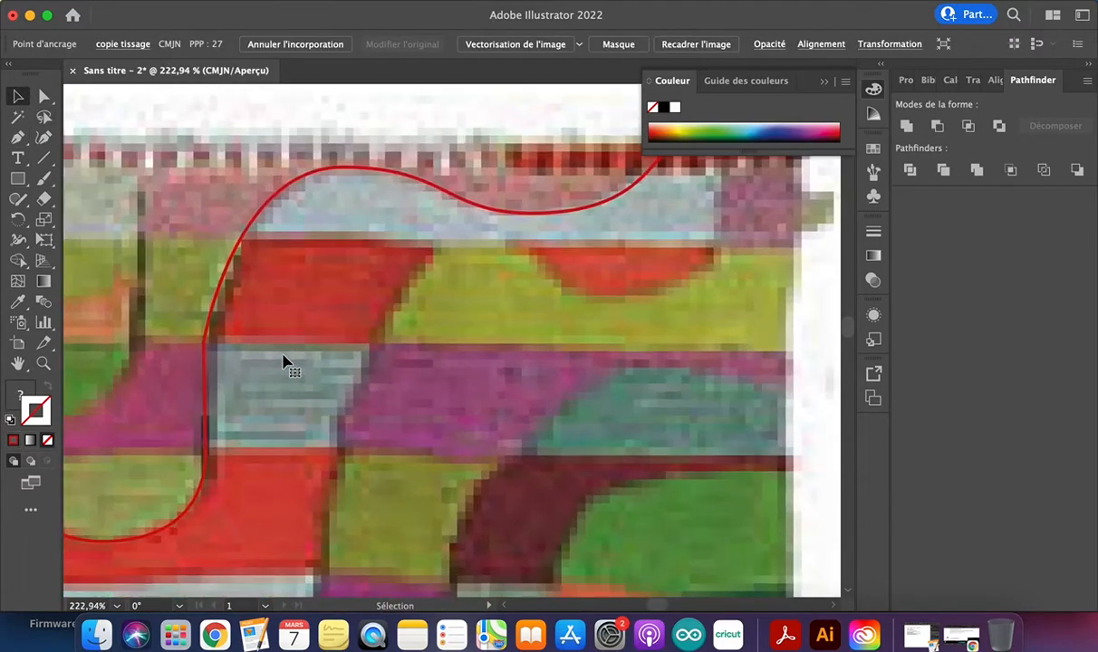
Convert the path's anchor at the grey-blue block's upper left corner to a smooth point and align its upper handle along the red block's edge
left_click(208, 347)
scroll(206, 348, "up", 5)
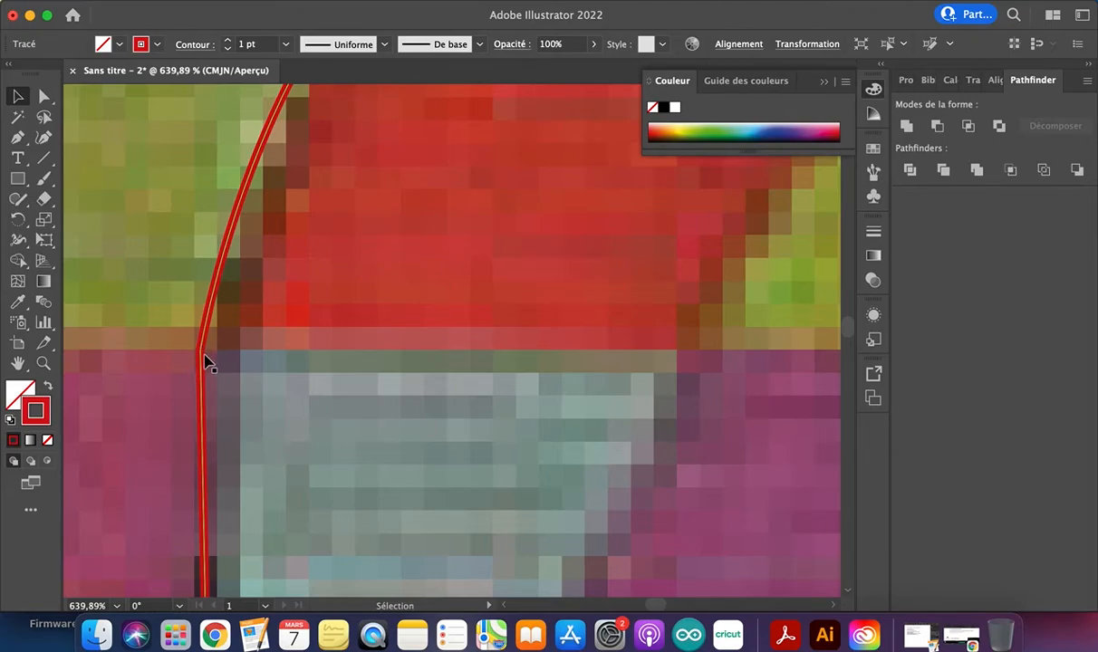
scroll(275, 341, "down", 7)
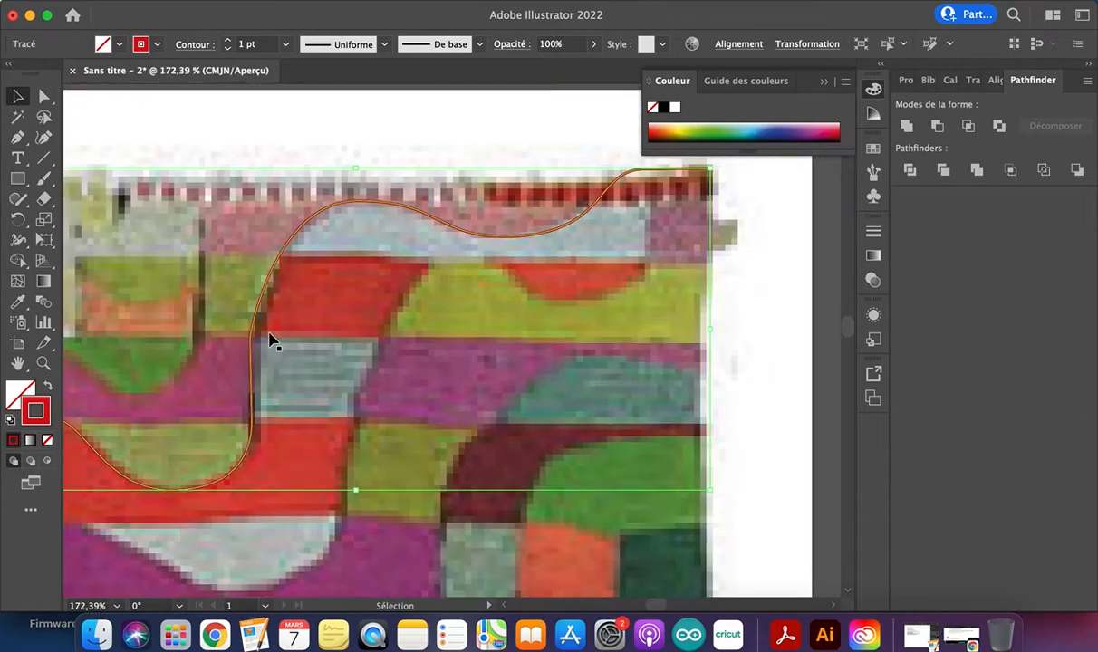
scroll(274, 341, "up", 2)
scroll(271, 341, "down", 3)
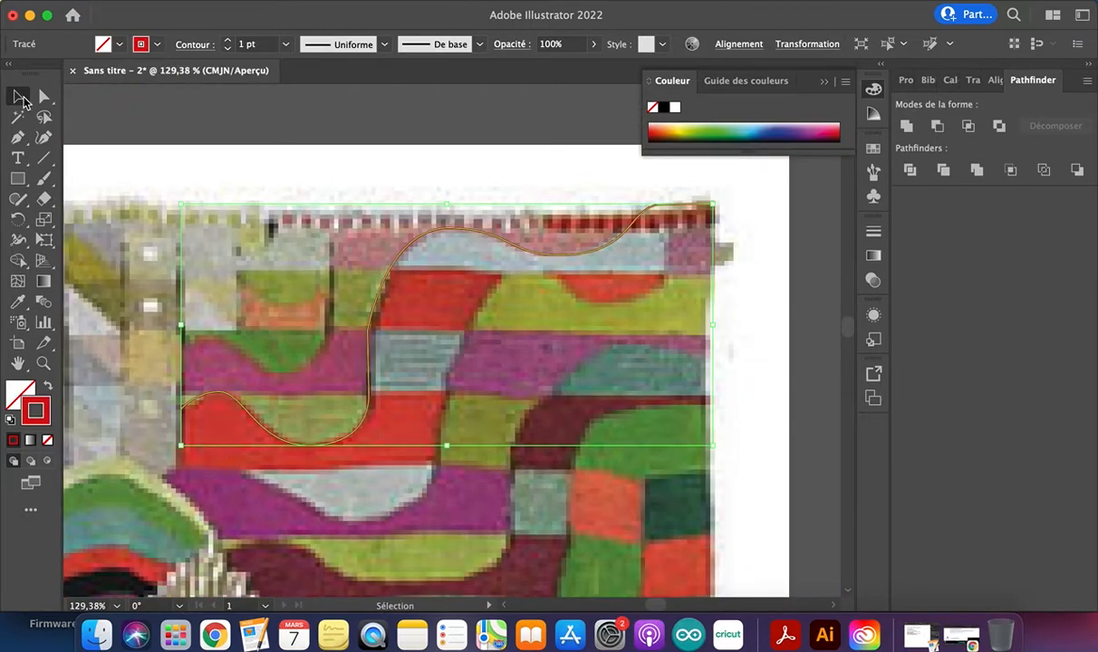
left_click(43, 97)
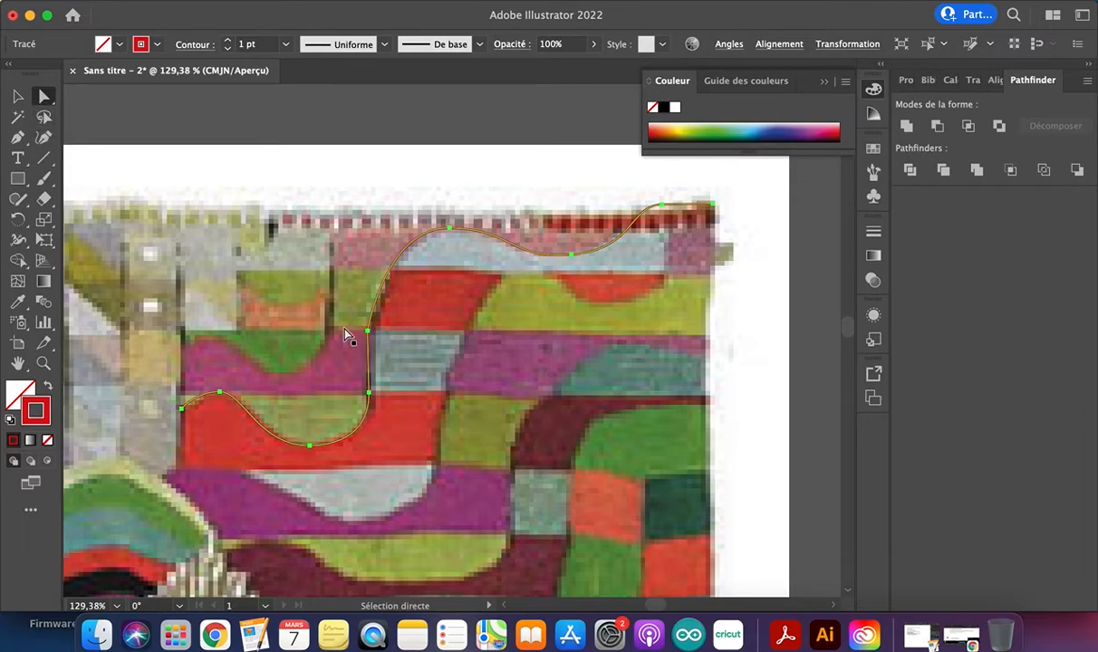
scroll(347, 336, "up", 7)
left_click(455, 348)
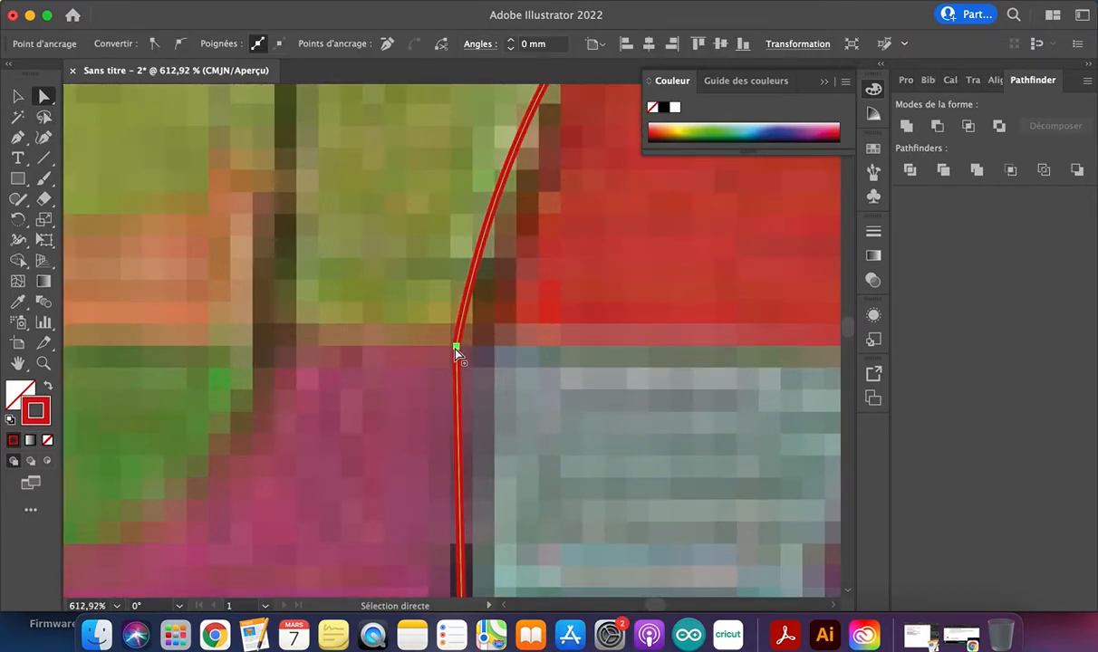
left_click(180, 45)
left_click_drag(468, 197, 502, 180)
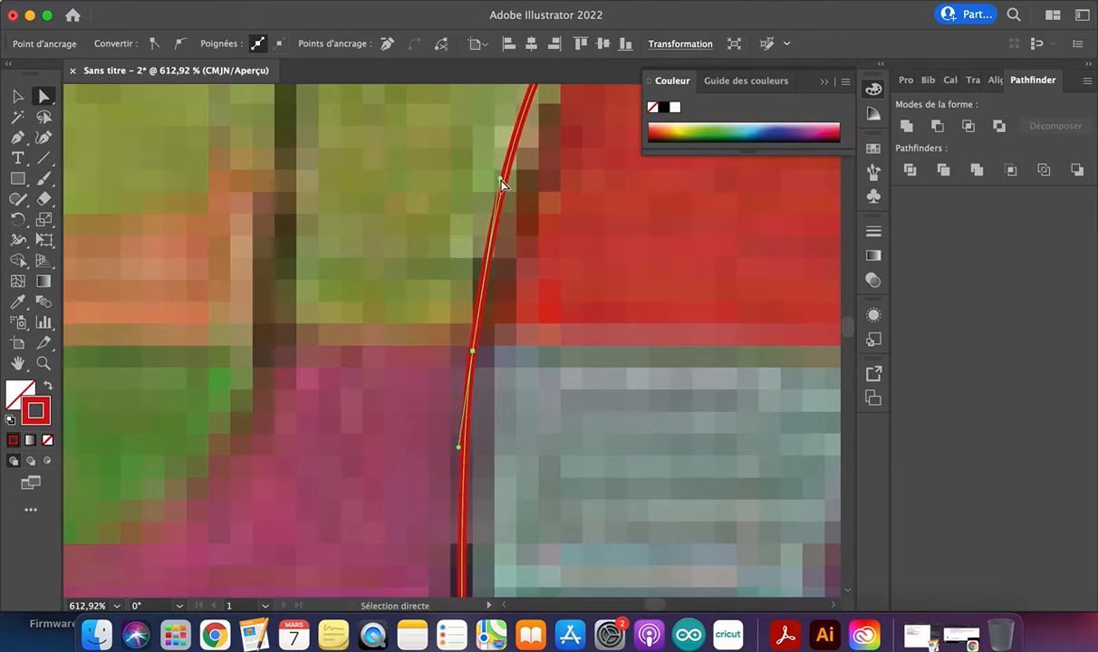
Try swinging the smooth anchor's upper handle outward and pulling the lower handle of the anchor beneath it sideways
scroll(518, 325, "down", 1)
scroll(520, 330, "down", 4)
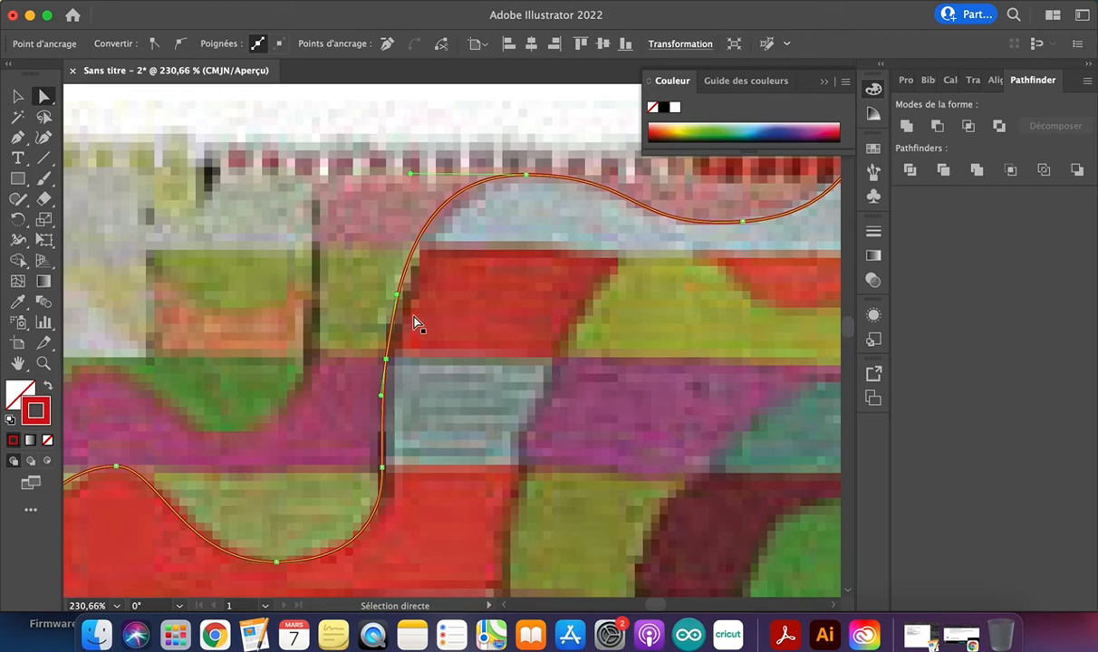
left_click_drag(399, 295, 336, 302)
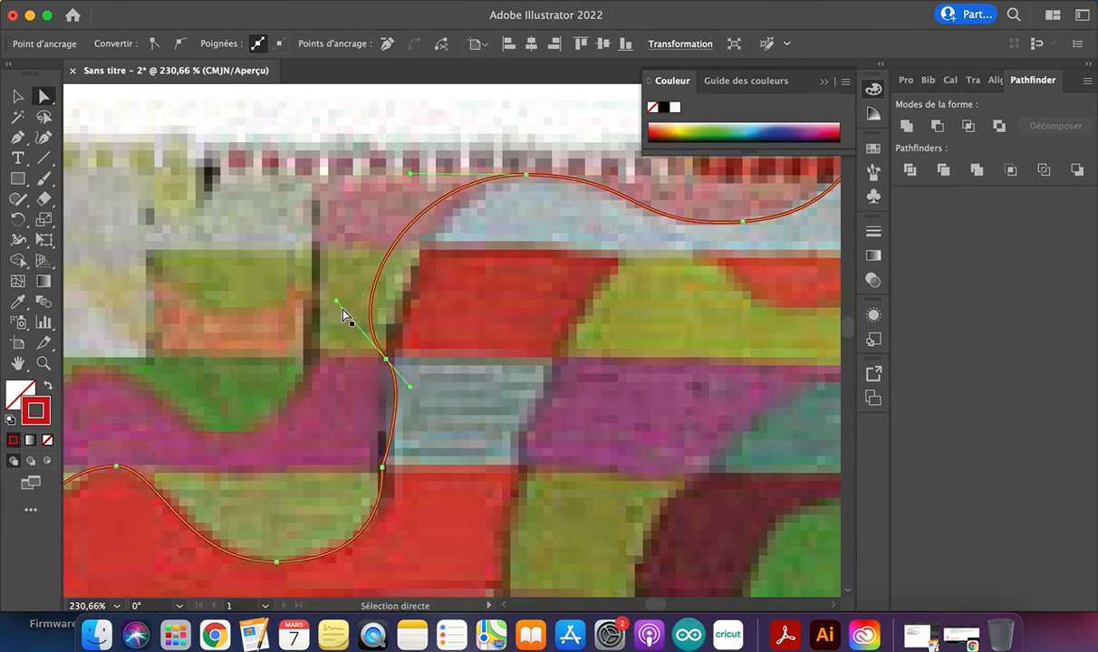
left_click(382, 468)
left_click_drag(386, 496, 441, 507)
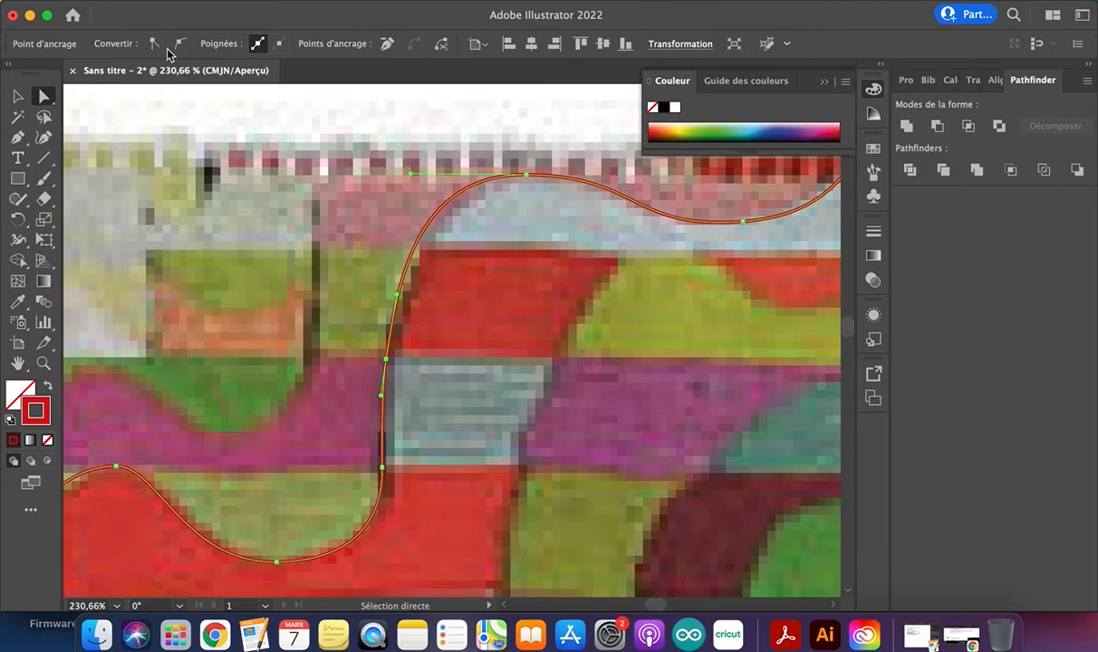
Add two anchor points to the curve sloping down from the red crest to the green trough using the Add Anchor Point tool
scroll(398, 308, "down", 3)
scroll(399, 308, "left", 3)
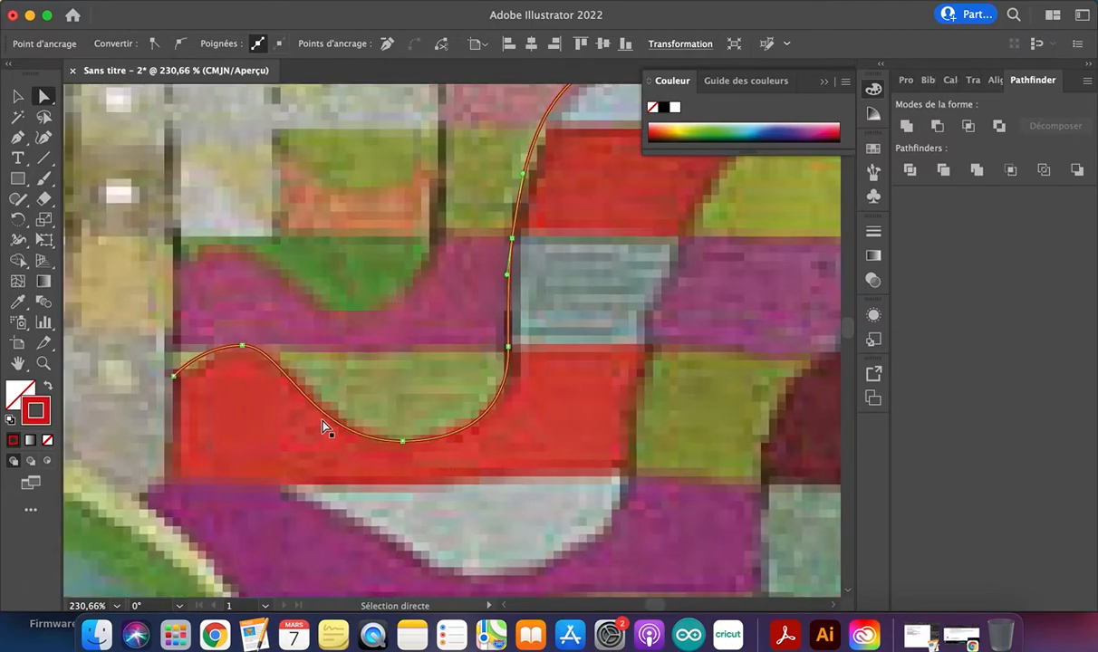
scroll(322, 422, "up", 4)
left_click(312, 391)
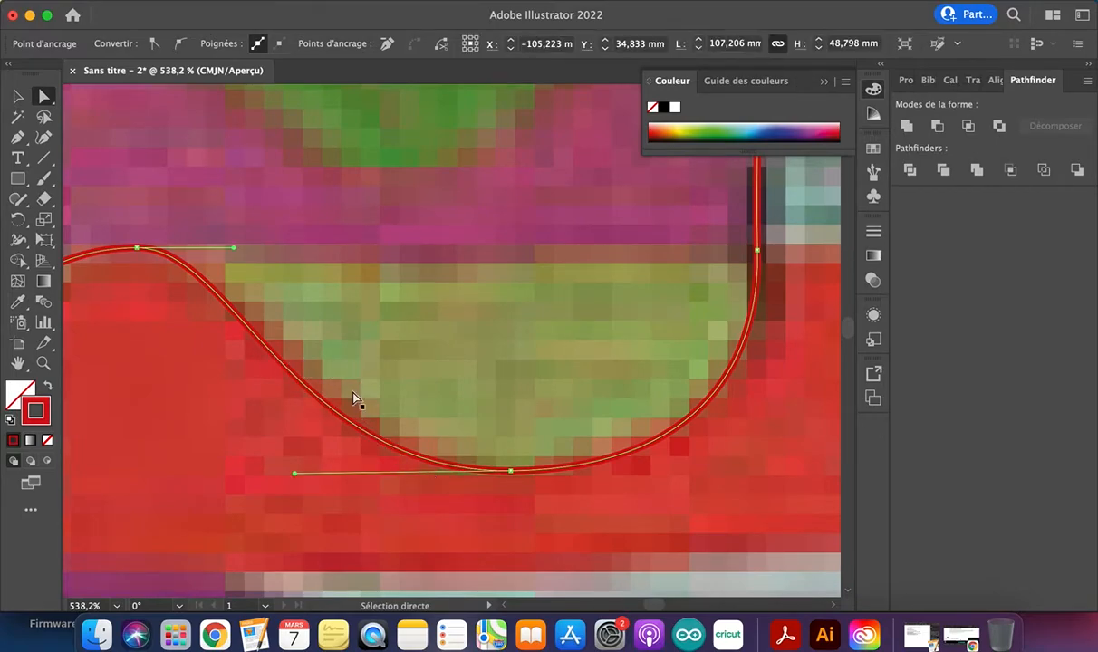
left_click(19, 138)
left_click_drag(20, 138, 84, 162)
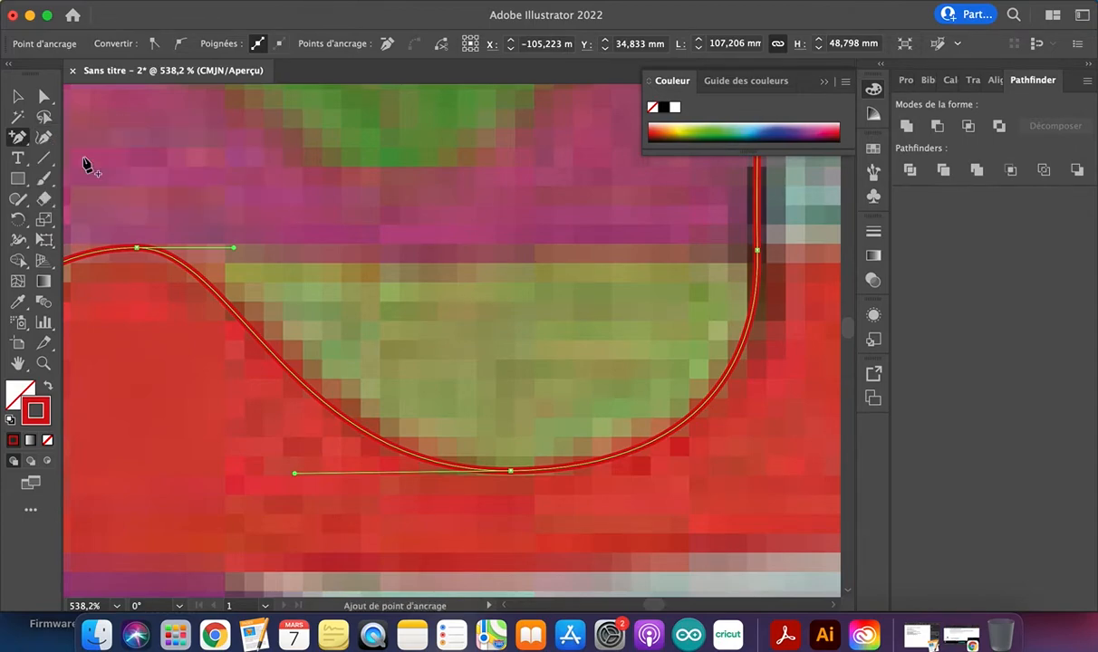
left_click(269, 351)
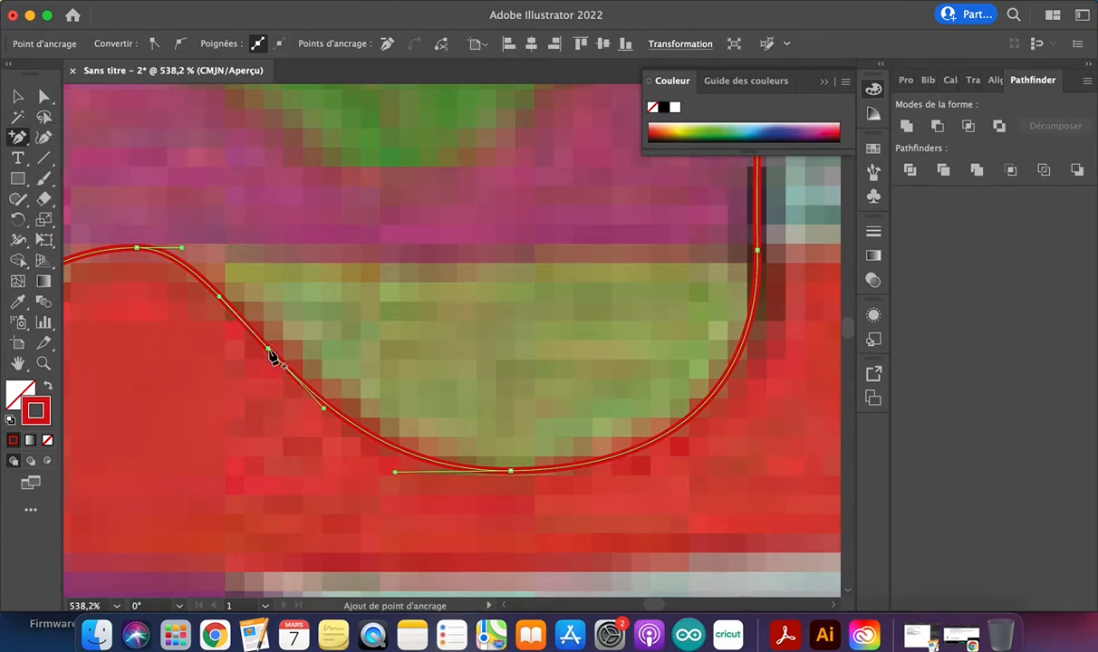
left_click(361, 431)
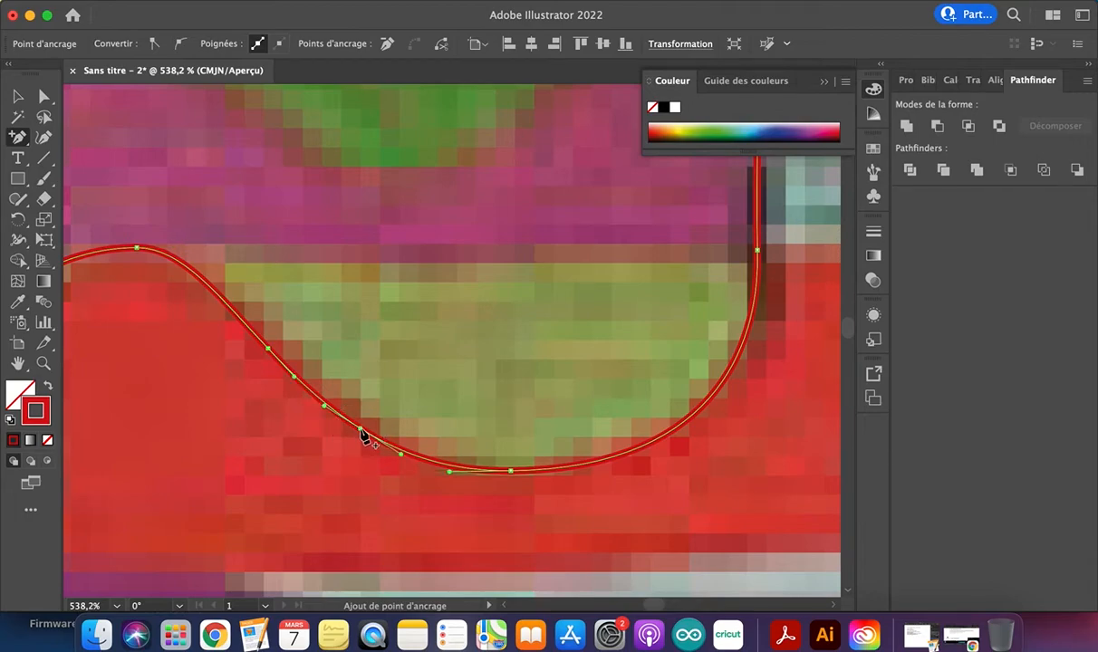
Move the two added anchors off the slope and reshape the curve into a bump inside the green shape with the Direct Selection tool
key("a")
left_click(270, 351)
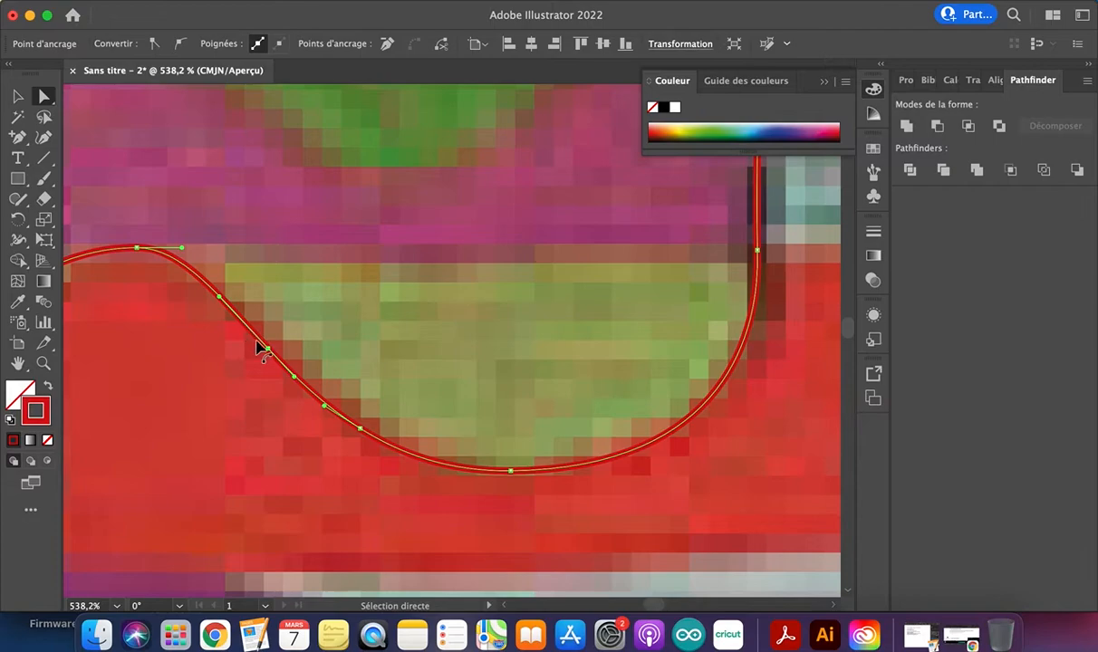
left_click_drag(269, 350, 337, 295)
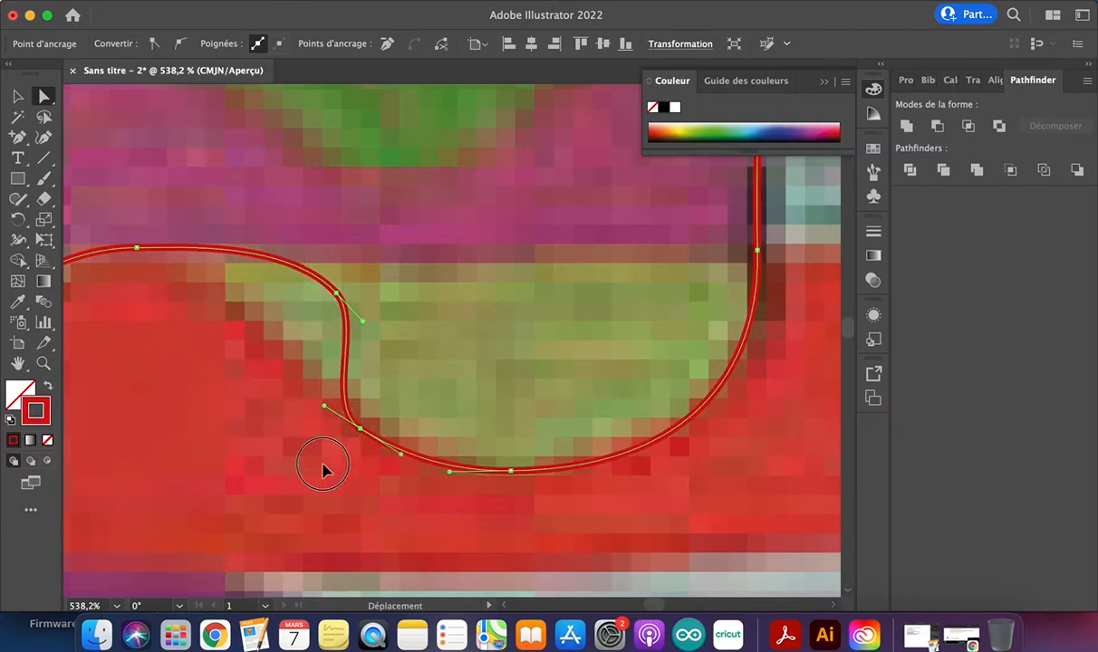
left_click_drag(360, 428, 279, 507)
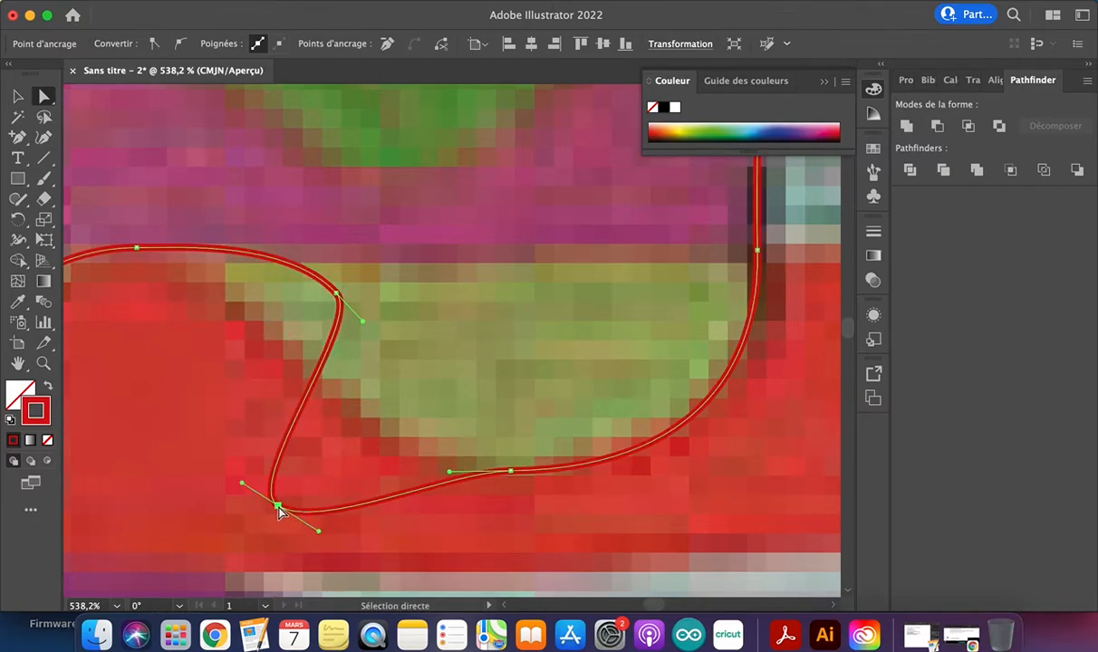
left_click_drag(242, 486, 410, 246)
left_click_drag(366, 325, 363, 241)
left_click(381, 227)
scroll(382, 229, "down", 3)
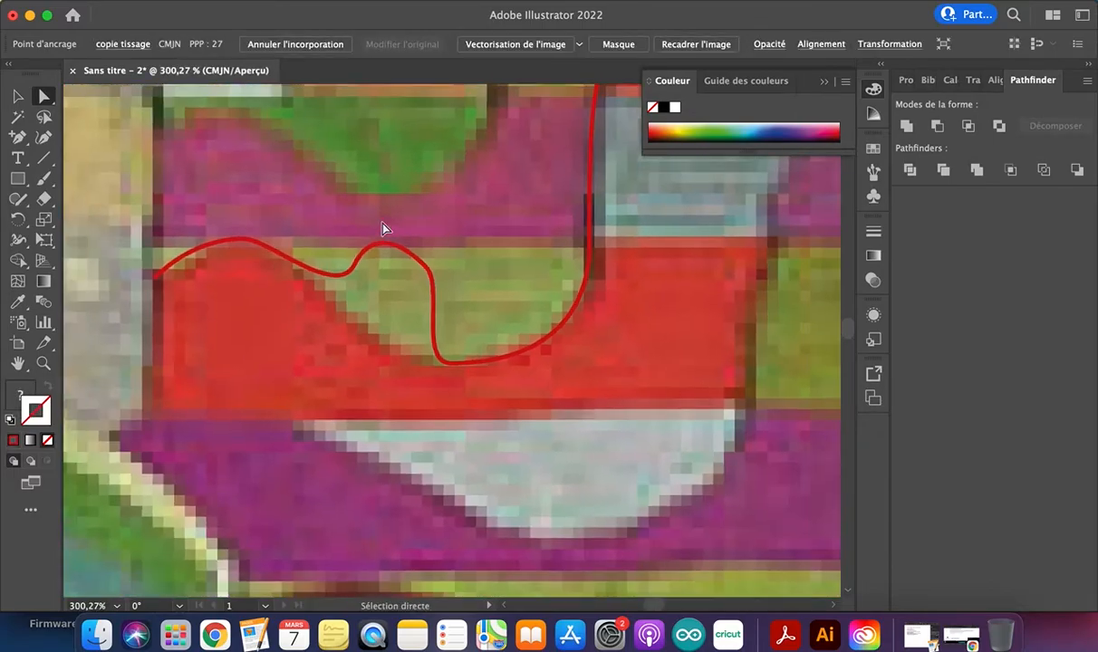
Delete the two added anchors and the original trough and crest anchors from the path with the Delete Anchor Point tool
left_click_drag(17, 137, 68, 179)
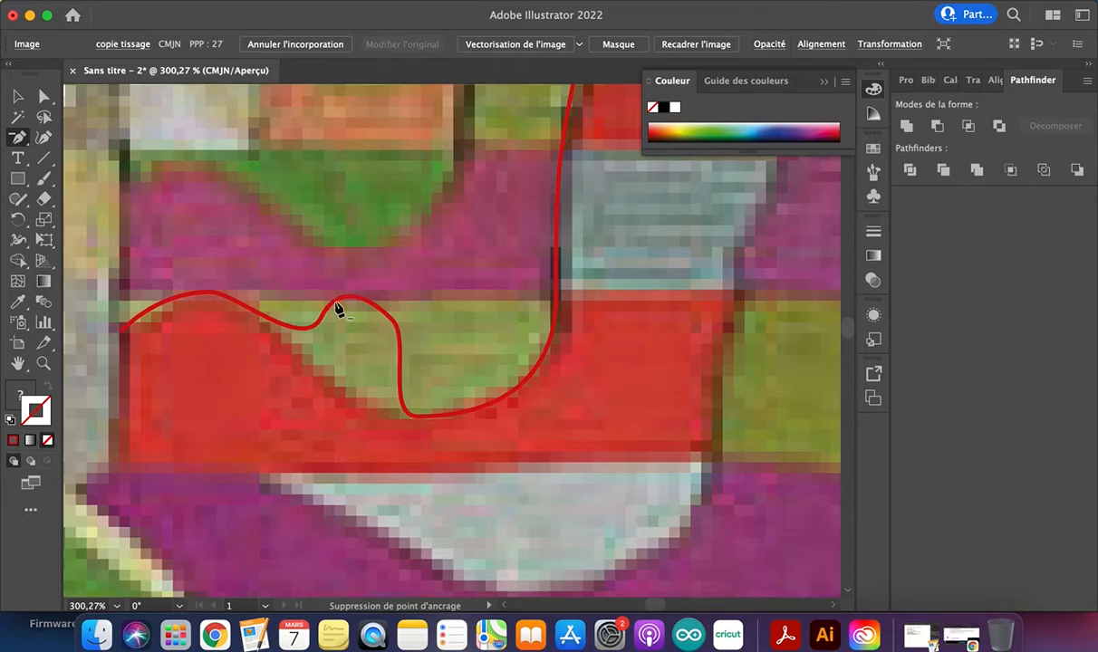
key("v")
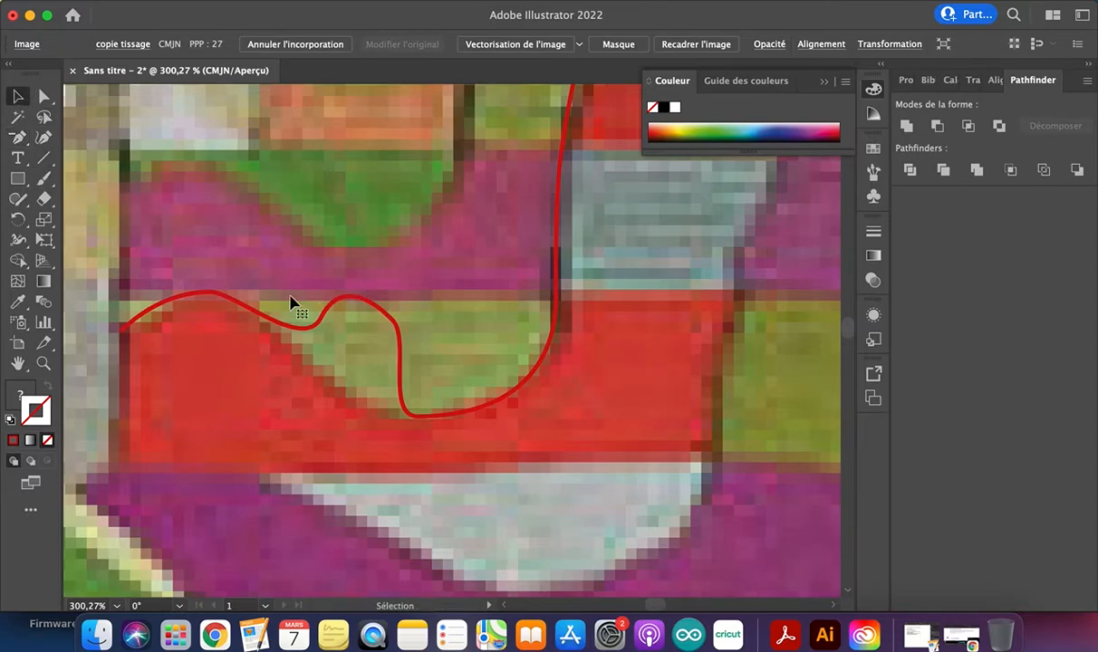
left_click(335, 313)
left_click_drag(20, 136, 73, 178)
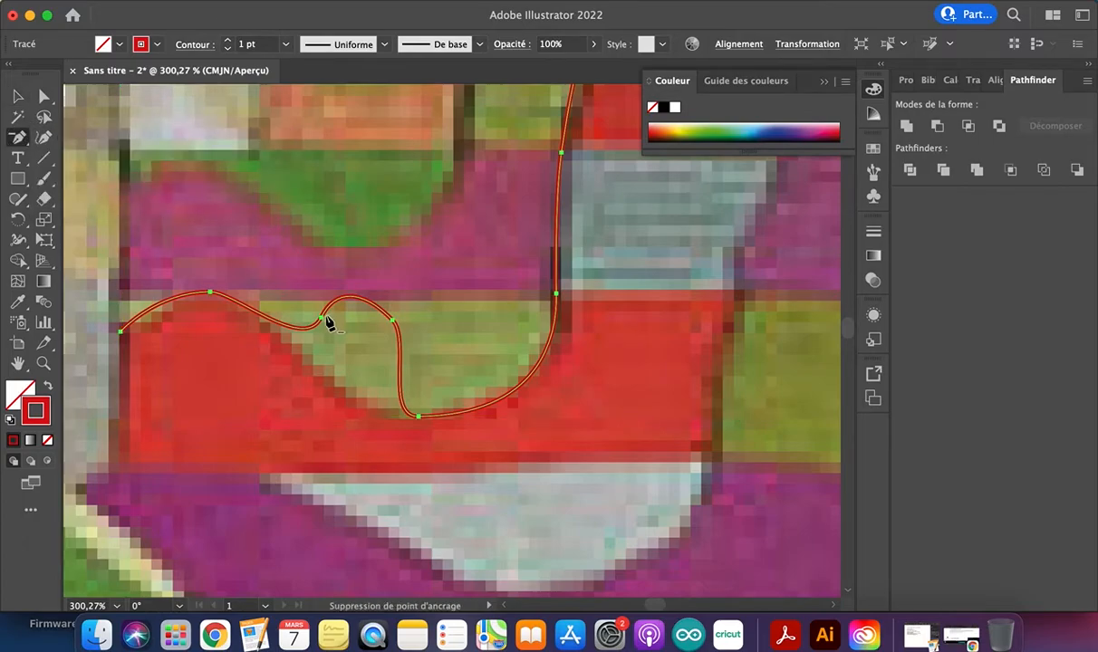
left_click(322, 321)
left_click(394, 322)
left_click(419, 417)
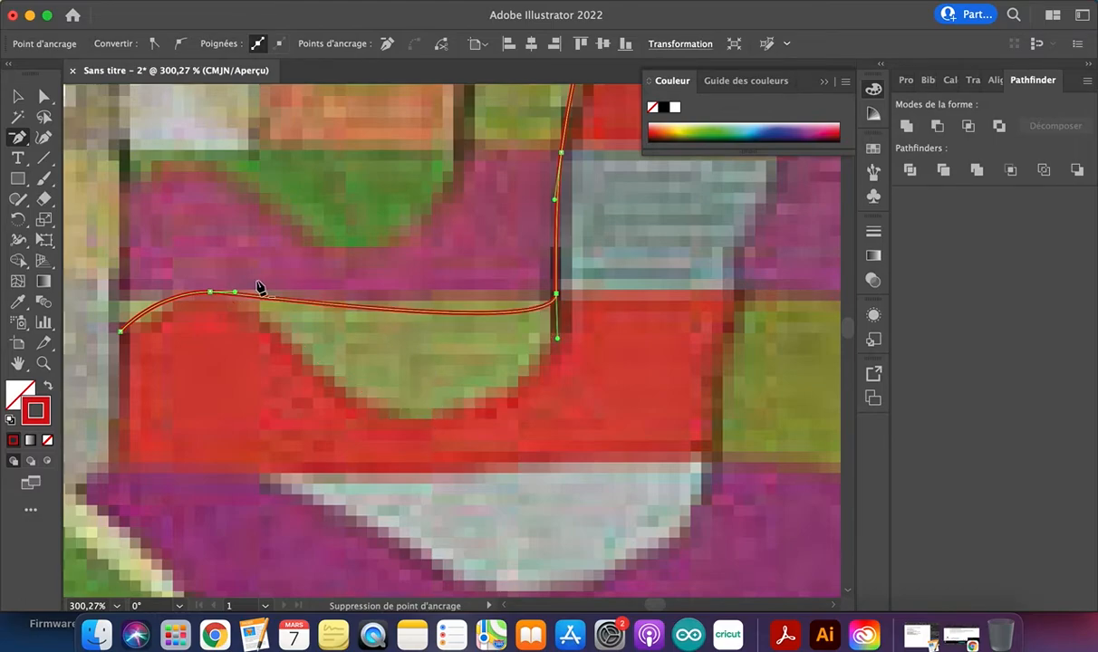
left_click(212, 296)
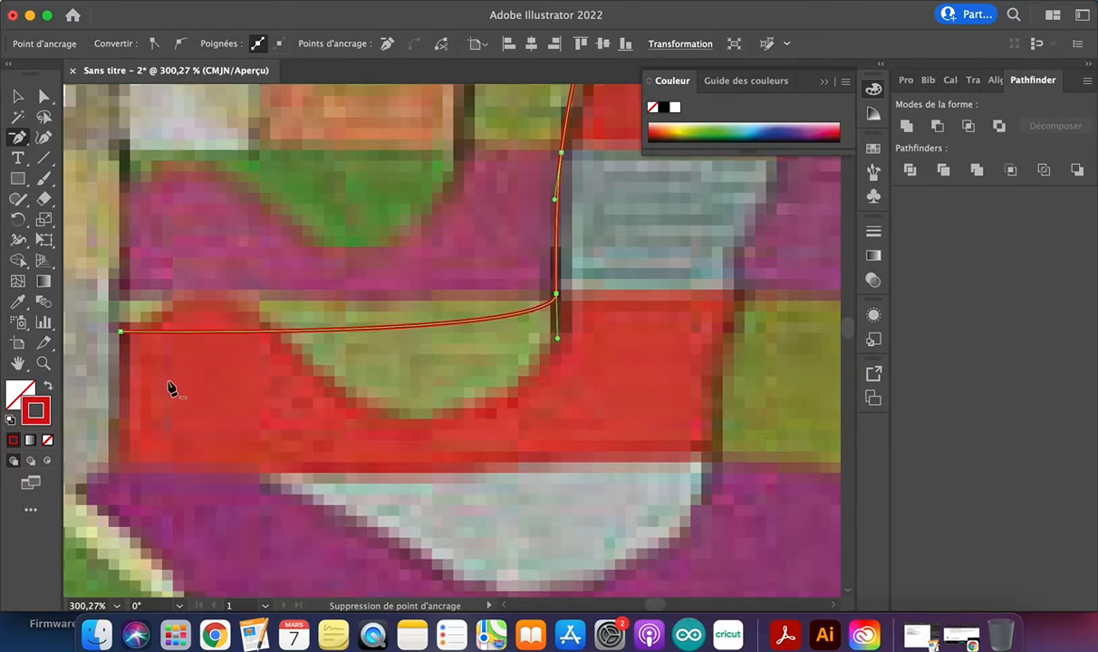
Pull new handles from the anchor at the grey-blue block's upper left corner with the Anchor Point tool, and collapse them into a corner point
left_click_drag(13, 141, 83, 156)
left_click_drag(16, 137, 116, 201)
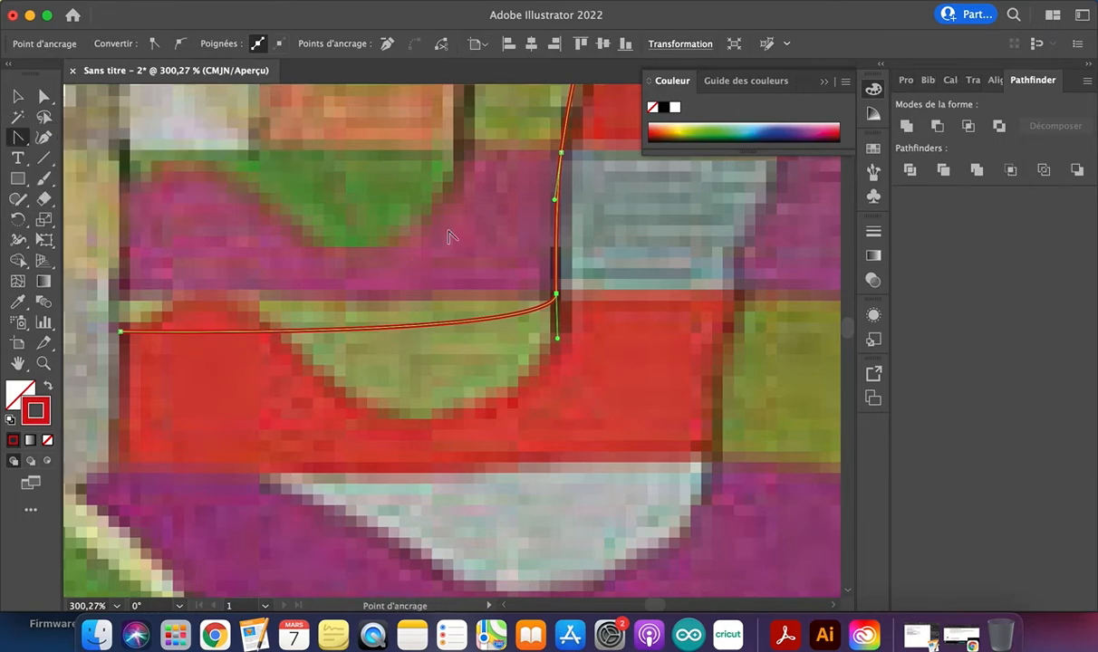
scroll(428, 223, "right", 4)
scroll(429, 224, "up", 3)
left_click(409, 254)
left_click_drag(408, 254, 466, 250)
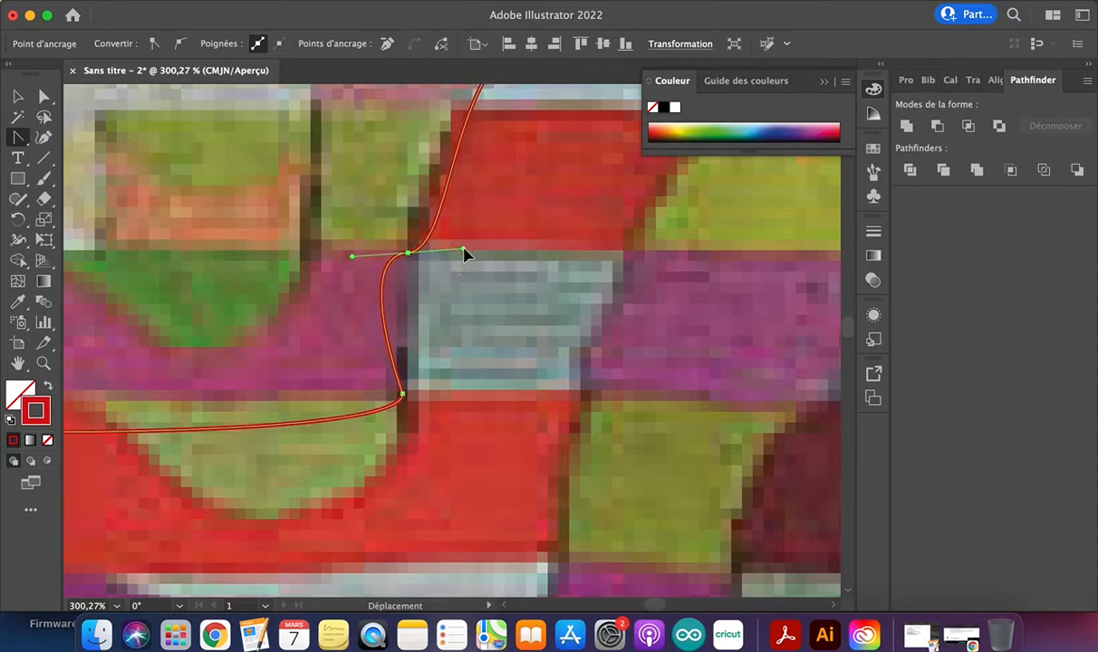
left_click(409, 254)
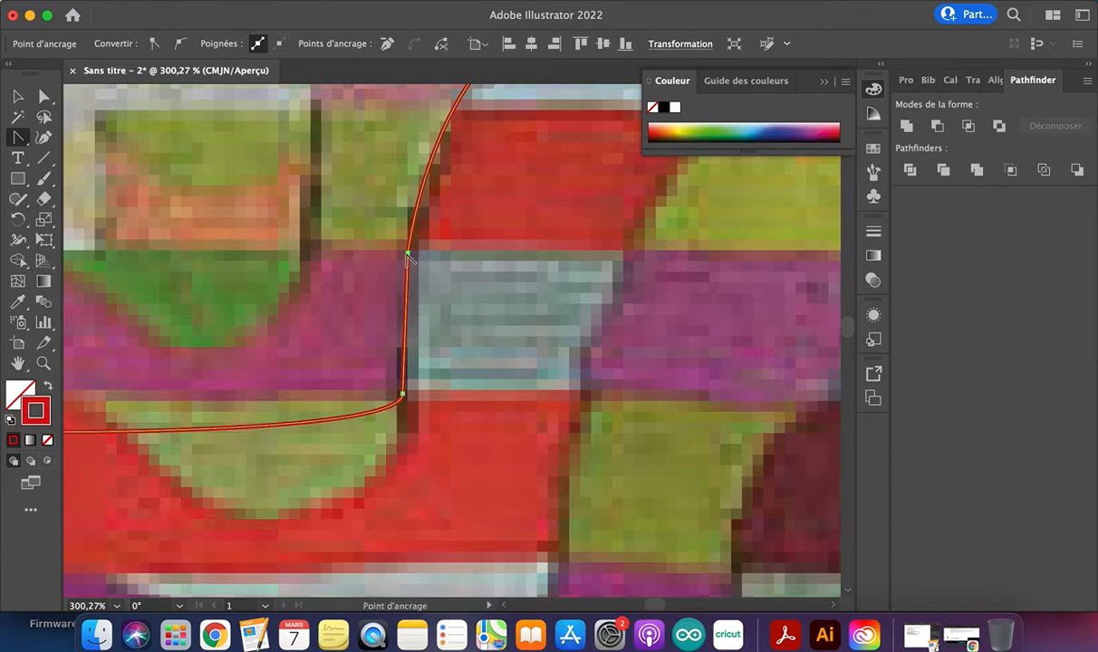
Adjust the left and right handles of the pale blue crest's anchor independently of each other
scroll(409, 258, "up", 5)
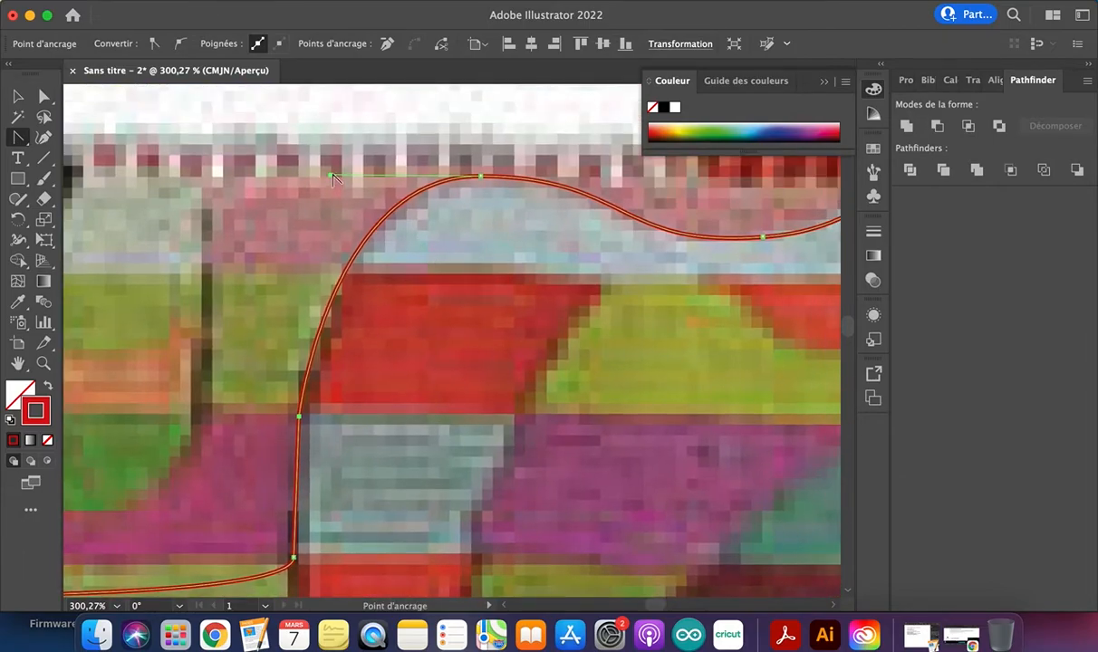
left_click_drag(332, 177, 278, 137)
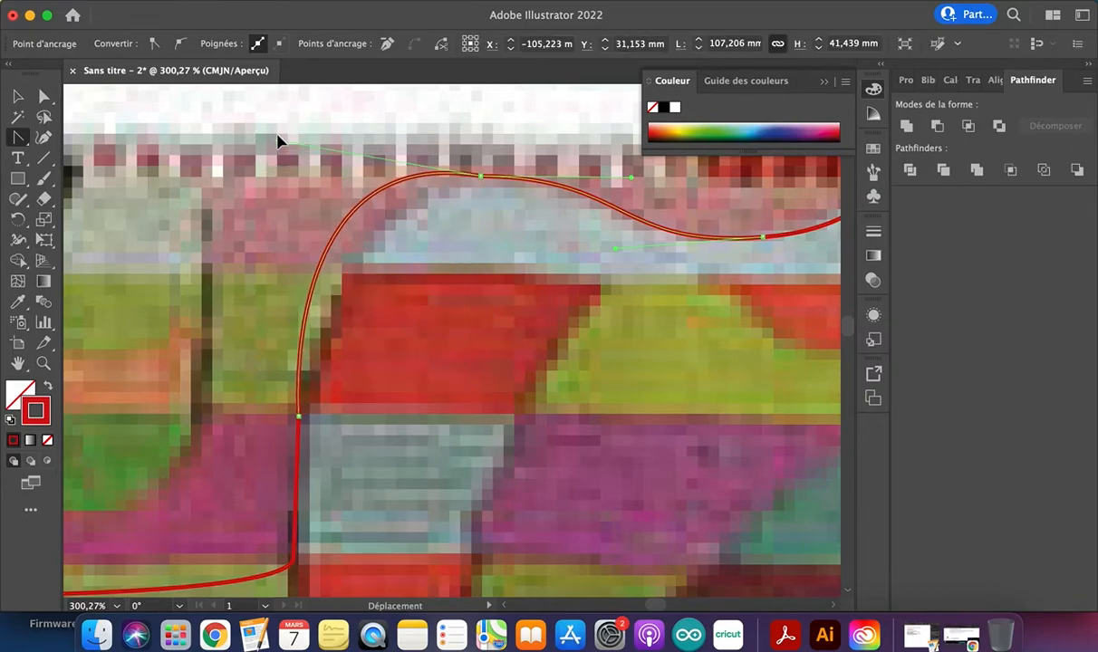
left_click(481, 177)
left_click_drag(481, 178, 521, 177)
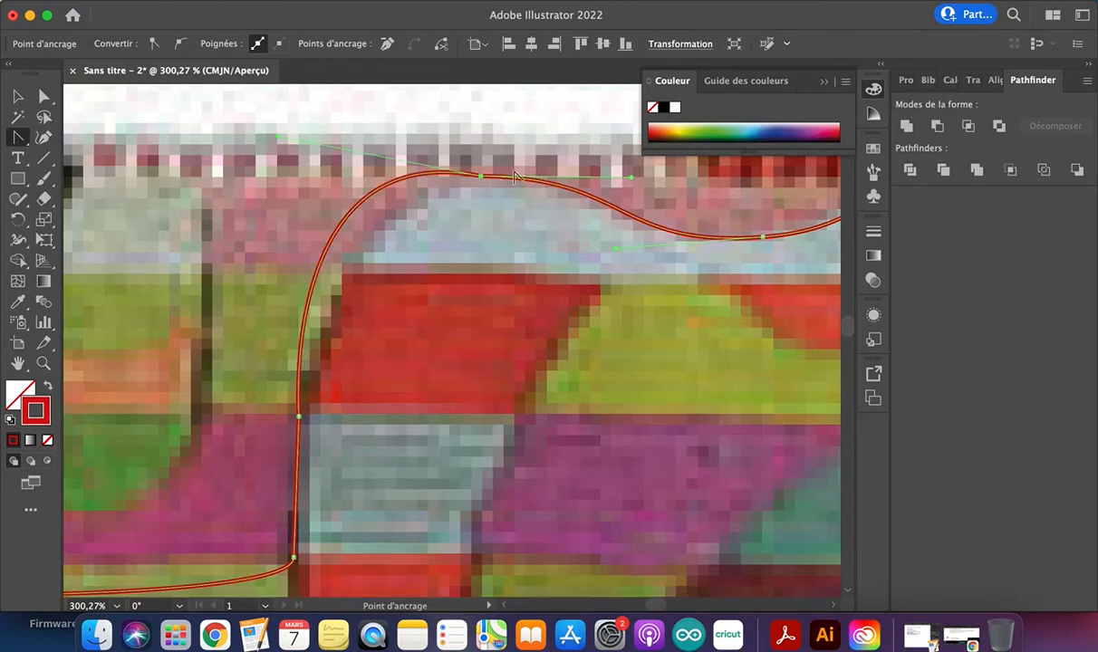
mouse_move(632, 178)
left_mouse_down()
mouse_move(633, 211)
mouse_move(618, 147)
mouse_move(625, 279)
mouse_move(637, 169)
left_mouse_up()
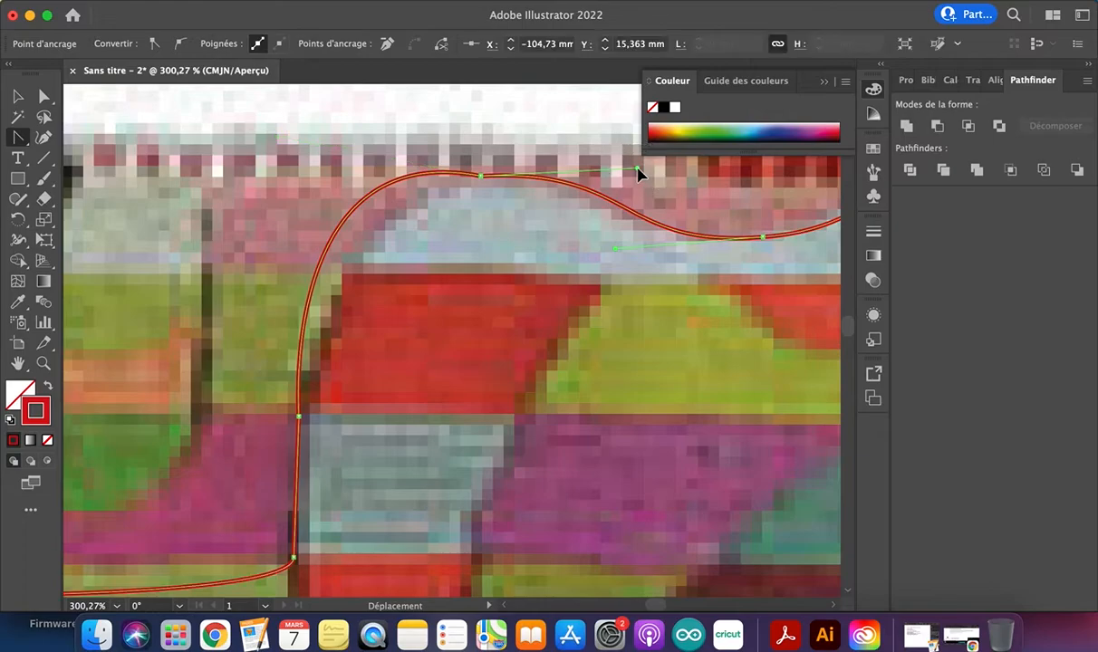
Reset the pale blue crest's anchor to a corner point and pull out new near-horizontal handles to round the crest
left_click_drag(481, 179, 639, 185)
left_click(483, 178)
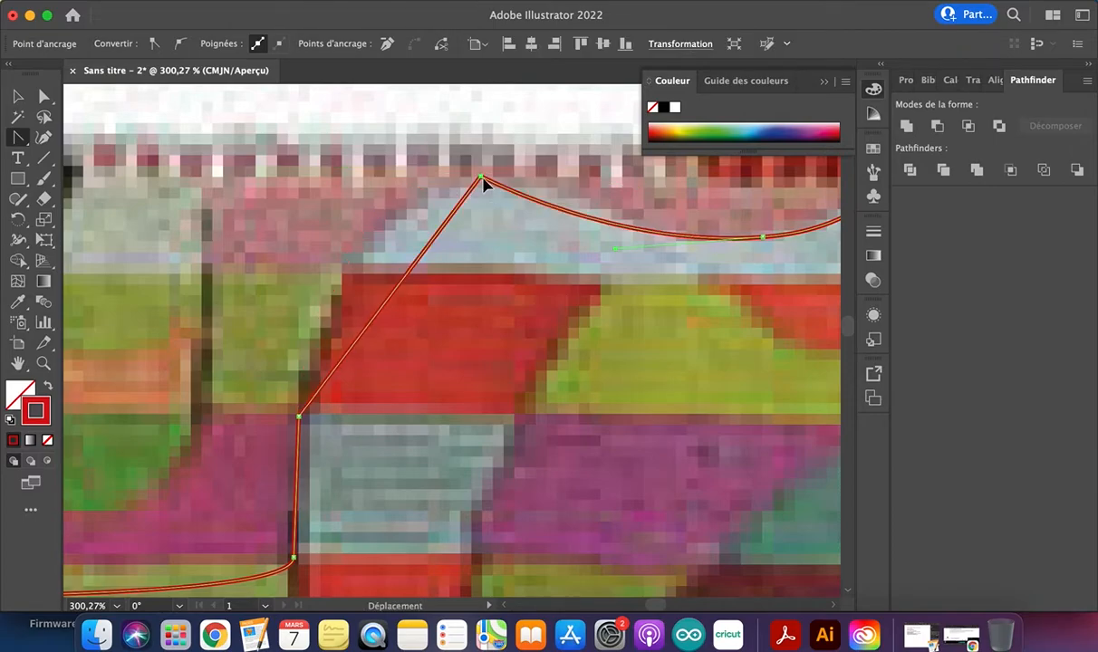
left_click_drag(481, 178, 684, 184)
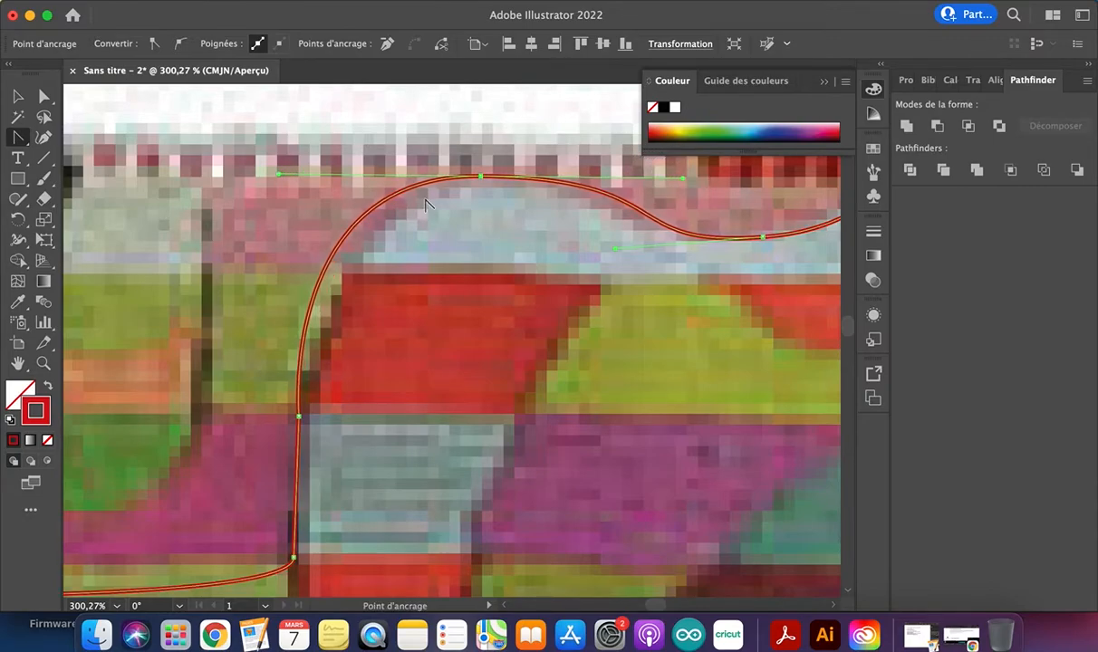
left_click(18, 96)
scroll(366, 245, "down", 5)
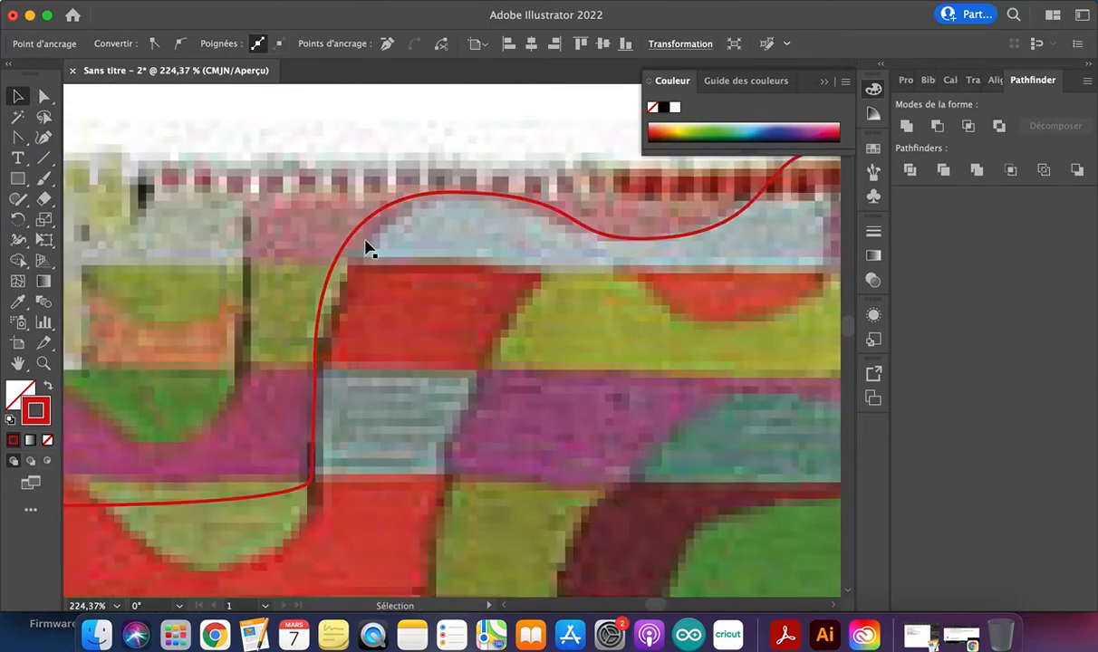
scroll(369, 247, "down", 6)
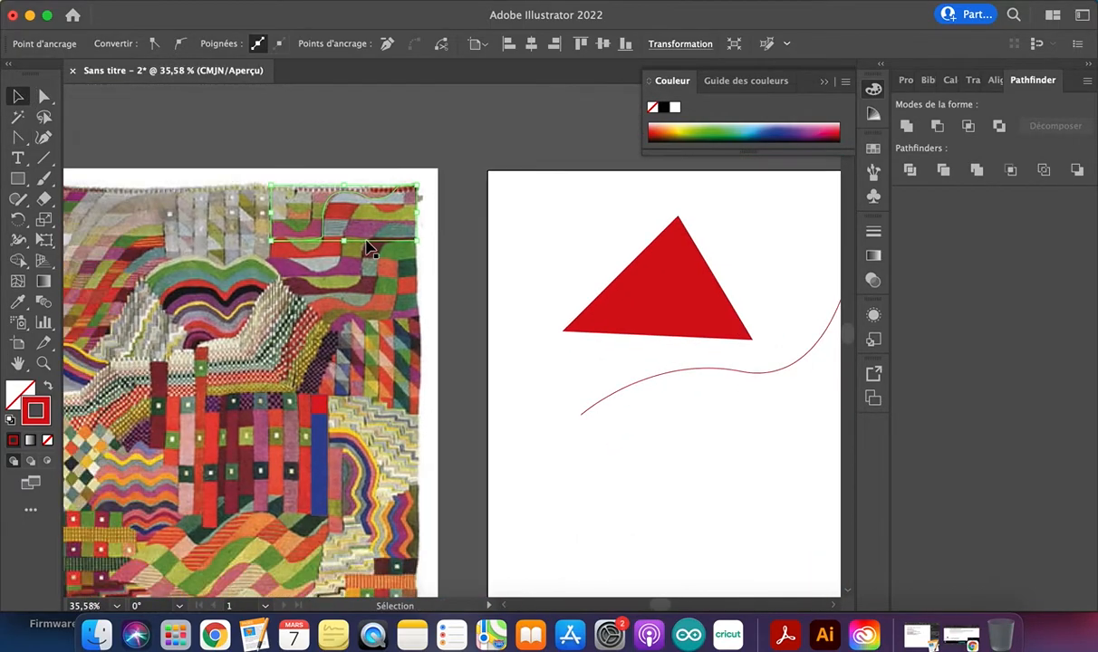
scroll(315, 281, "up", 6)
scroll(229, 299, "up", 2)
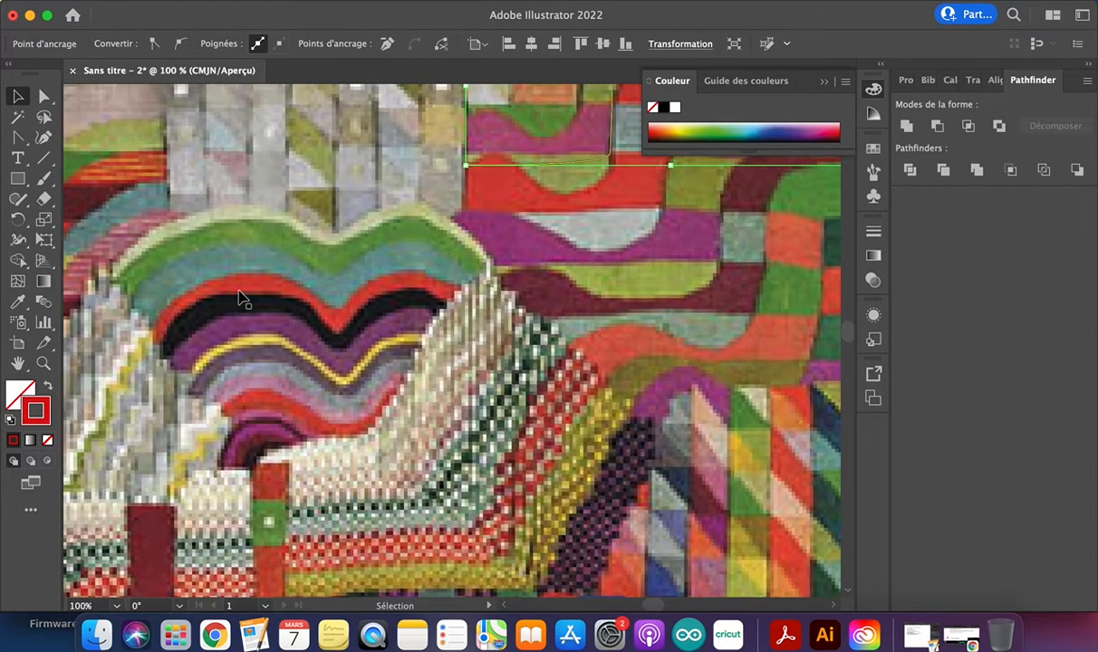
Start a new Pen path at the left end of the pale band above the green double-humped arch
scroll(338, 309, "left", 3)
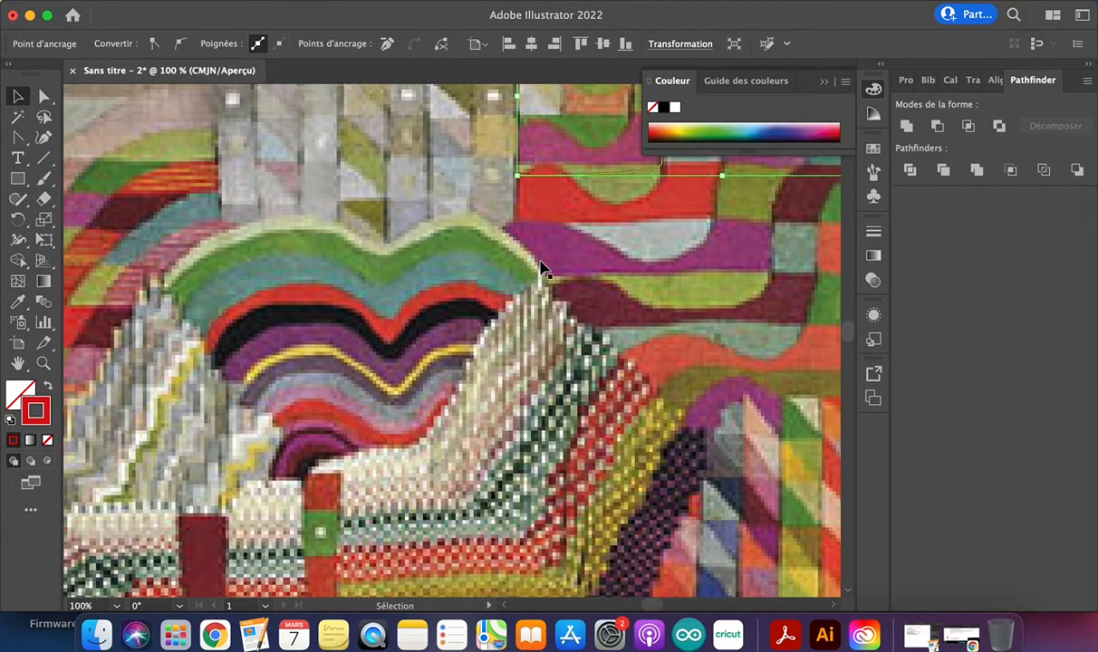
left_click_drag(17, 137, 71, 139)
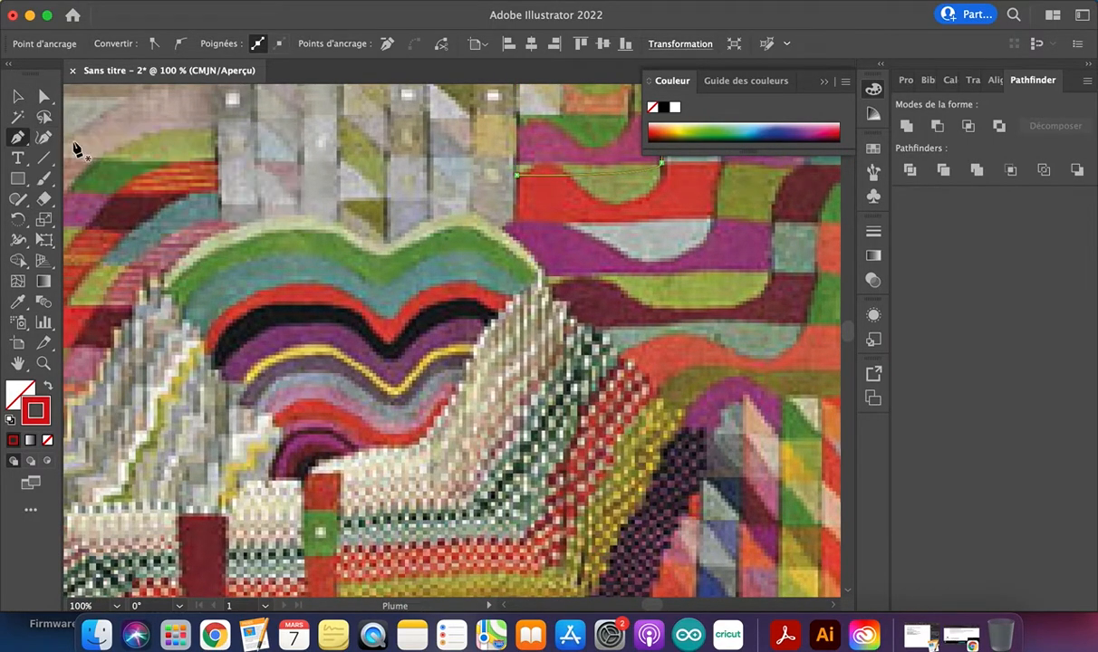
left_click(160, 288)
left_click_drag(311, 218, 398, 253)
scroll(390, 252, "up", 5)
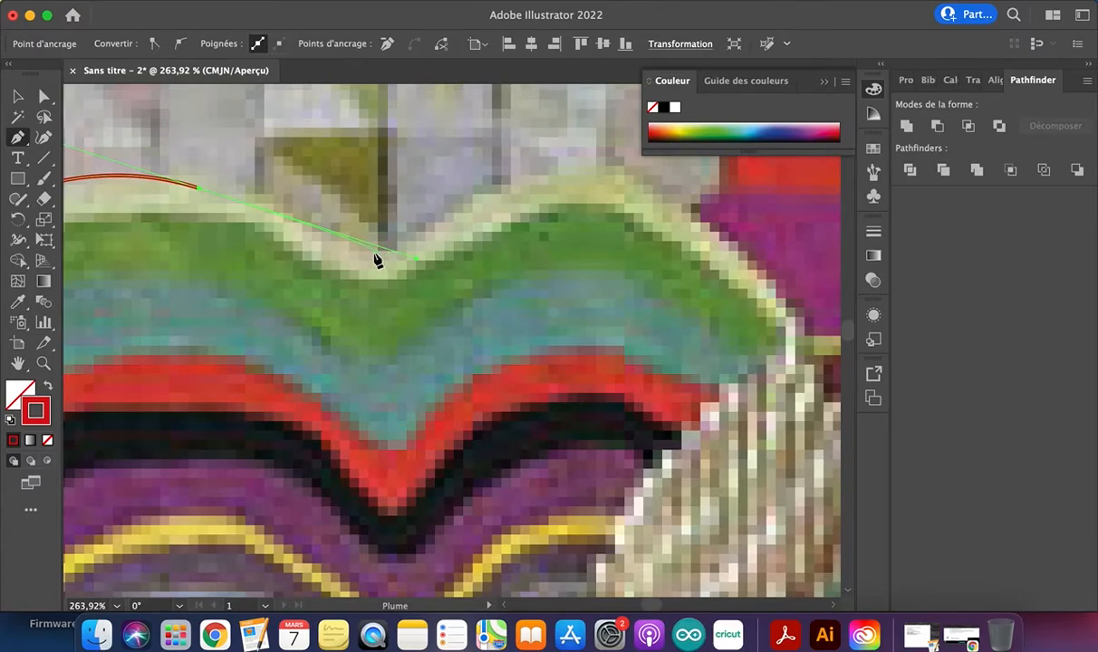
left_click_drag(382, 252, 444, 247)
key("super+z")
left_click(199, 189)
left_click_drag(386, 250, 444, 277)
key("super+z")
scroll(333, 250, "left", 4)
scroll(334, 251, "up", 2)
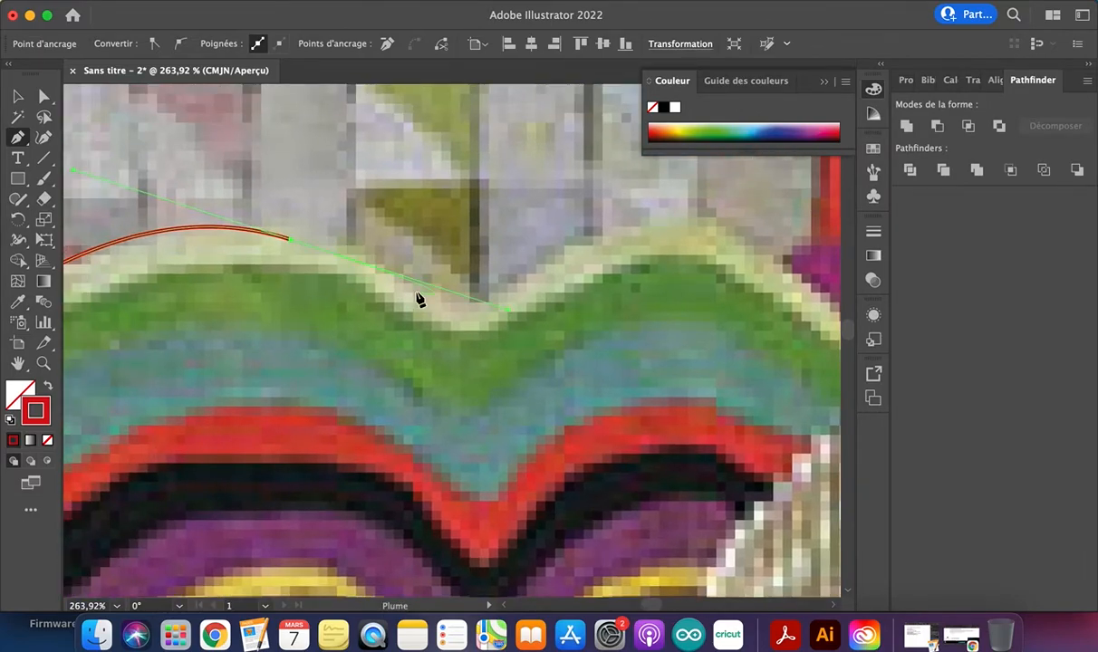
key("super+z")
key("super+z")
scroll(400, 319, "down", 3)
scroll(400, 319, "left", 4)
key("super+z")
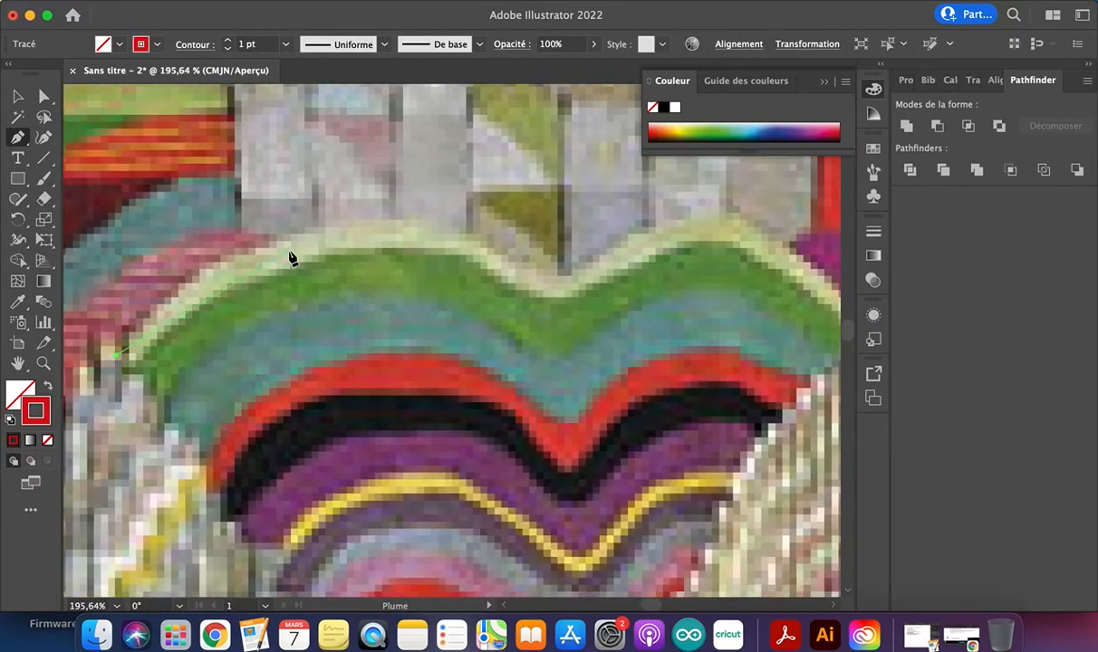
Trace the pale band's upper edge over both humps and down to its right end with curved Pen anchors
left_click_drag(280, 239, 366, 225)
mouse_move(455, 237)
left_mouse_down()
mouse_move(564, 277)
mouse_move(594, 261)
left_mouse_up()
left_click_drag(713, 213, 756, 220)
scroll(760, 226, "right", 3)
left_click_drag(766, 296, 797, 346)
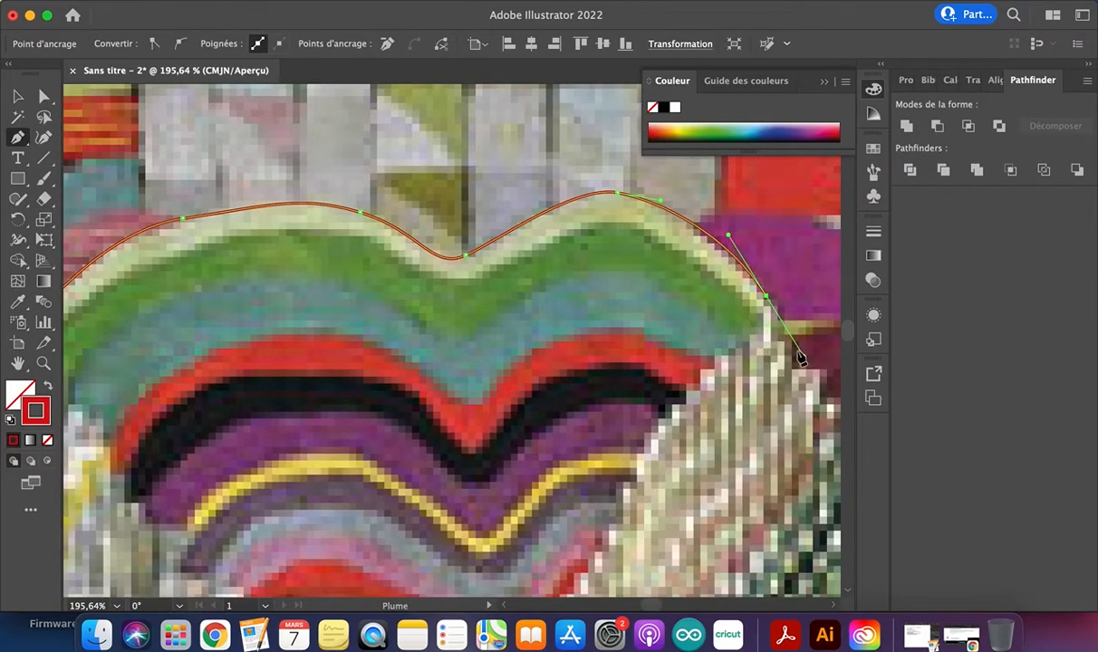
left_click(767, 299)
Adjust the right handle of the left hump's first anchor with Direct Selection so the curve follows the pale band
scroll(516, 292, "left", 5)
scroll(517, 292, "up", 1)
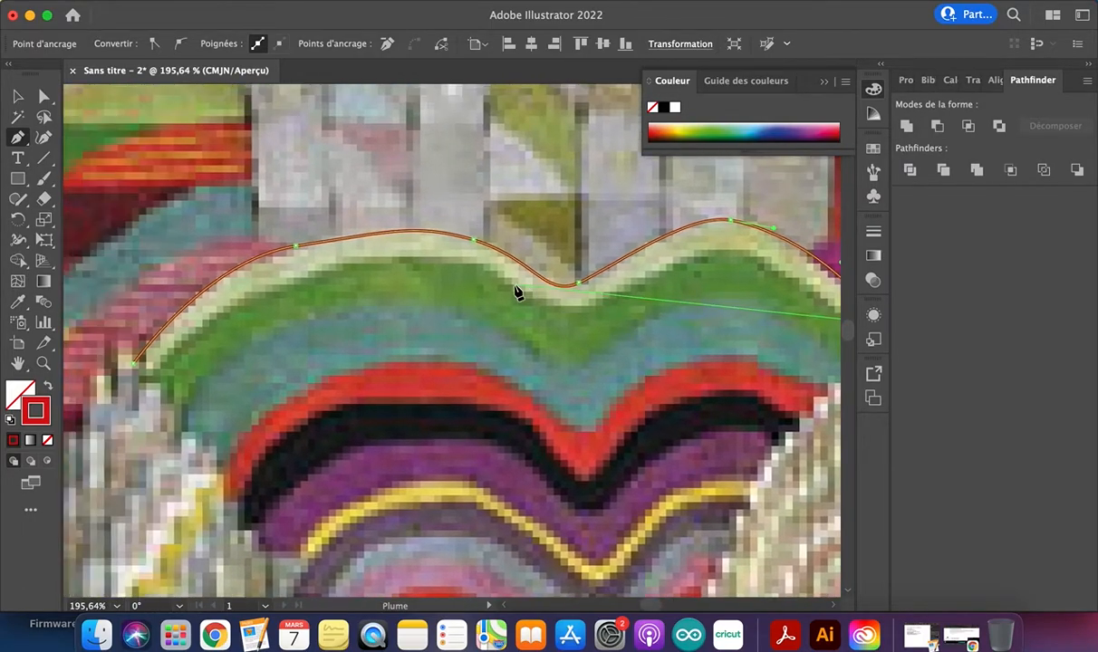
left_click(43, 96)
left_click(296, 247)
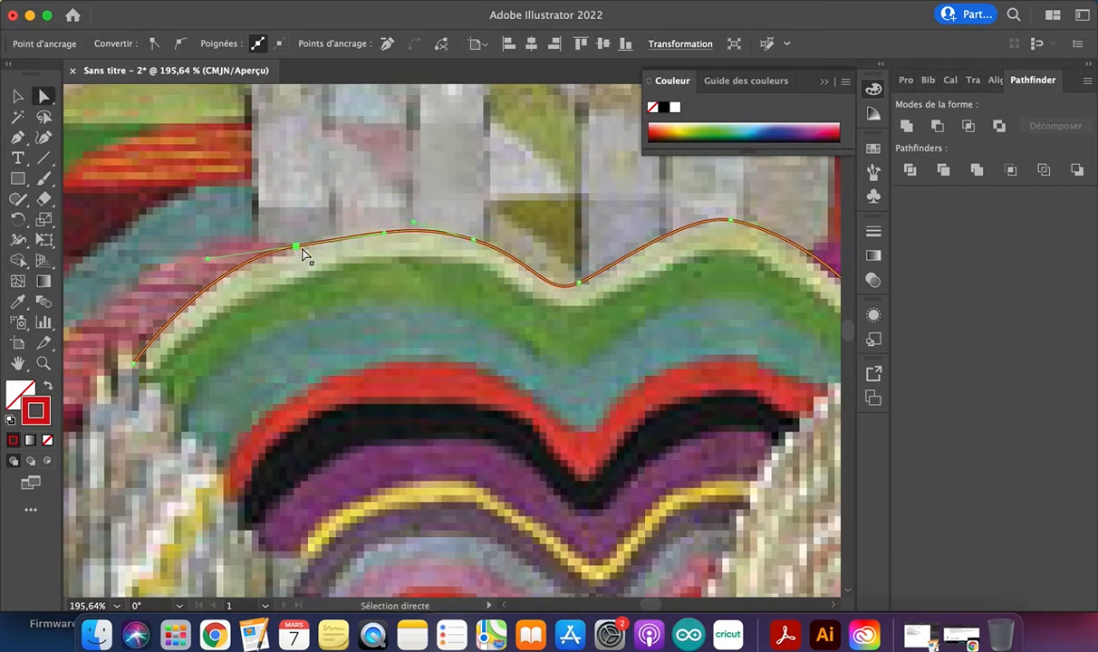
mouse_move(382, 237)
left_mouse_down()
mouse_move(378, 224)
mouse_move(390, 226)
left_mouse_up()
Refine the curve from the central dip over the right hump and down to the right end of the pale band
scroll(535, 253, "right", 5)
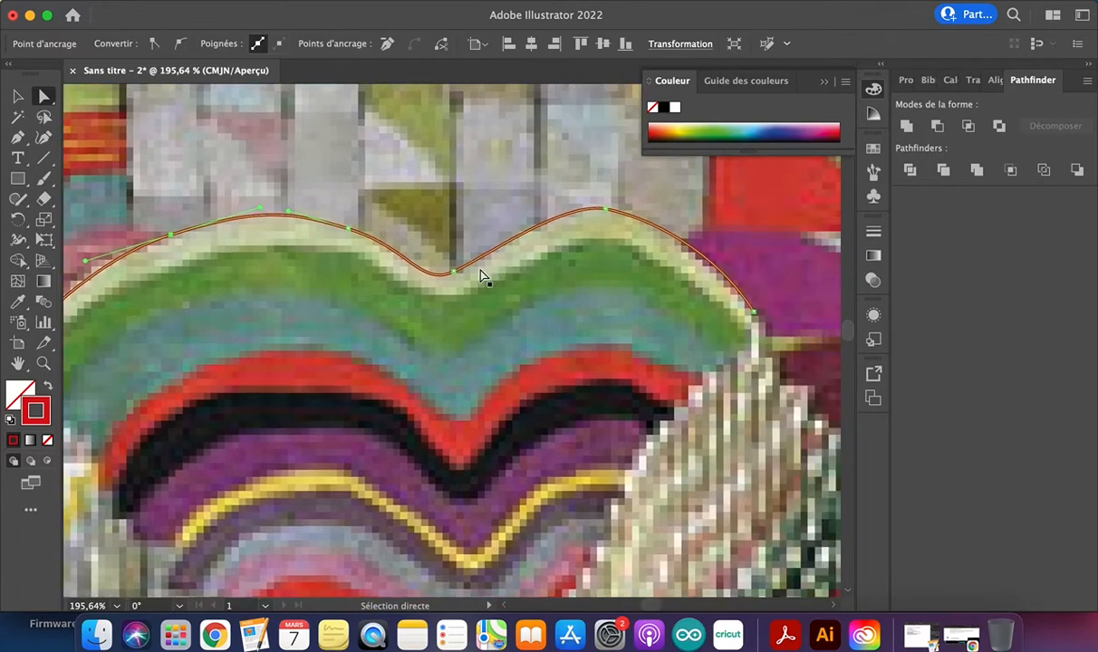
left_click_drag(490, 263, 517, 238)
mouse_move(561, 205)
left_mouse_down()
mouse_move(544, 197)
mouse_move(571, 208)
left_mouse_up()
left_click(713, 255)
mouse_move(713, 254)
left_mouse_down()
mouse_move(700, 239)
mouse_move(740, 237)
mouse_move(689, 246)
mouse_move(723, 235)
mouse_move(731, 255)
left_mouse_up()
Reselect the traced double-humped curve and close it with straight Pen segments through two corner points below, back to its left end
scroll(730, 255, "down", 5)
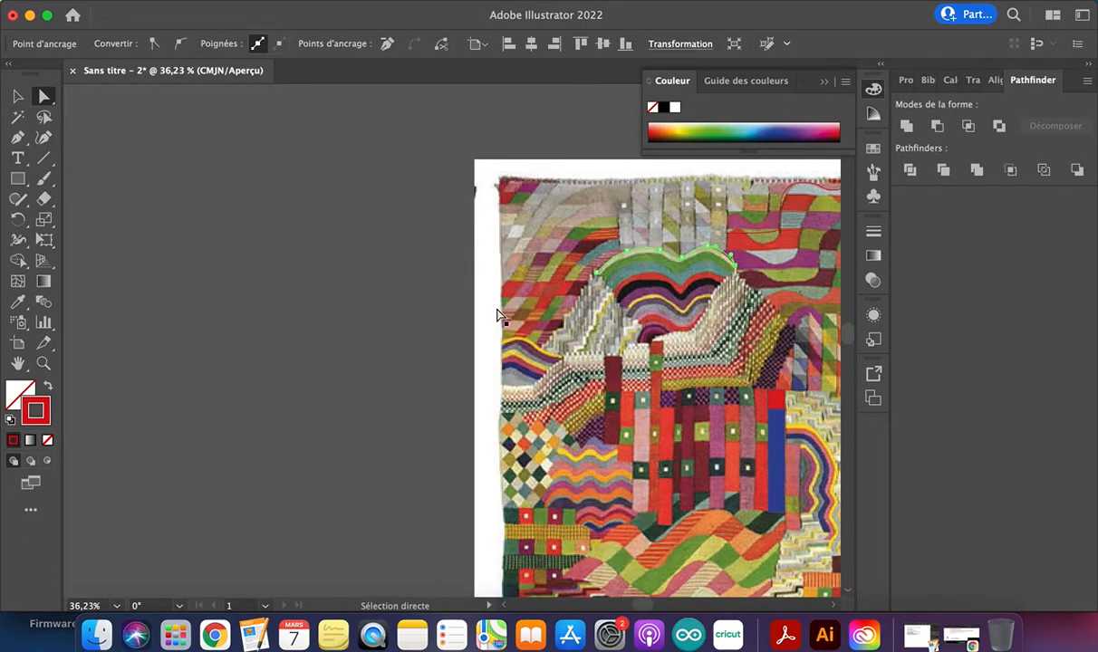
left_click(17, 96)
left_click(712, 304)
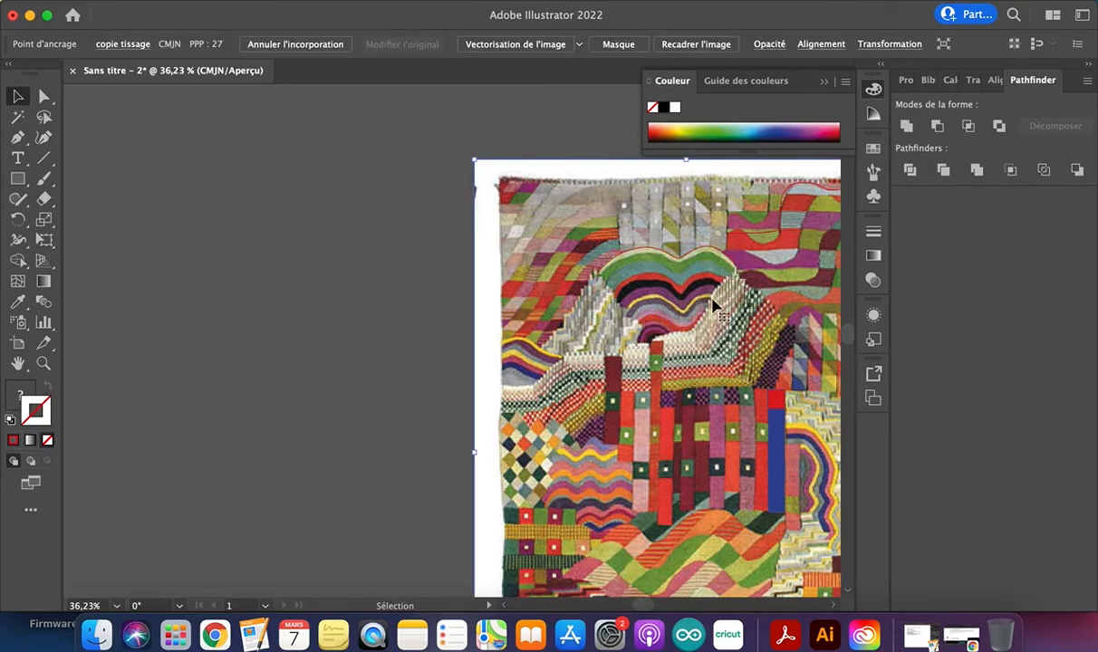
scroll(696, 285, "up", 6)
scroll(694, 283, "down", 2)
scroll(696, 284, "down", 1)
left_click(426, 269)
left_click(594, 299)
left_click(589, 254)
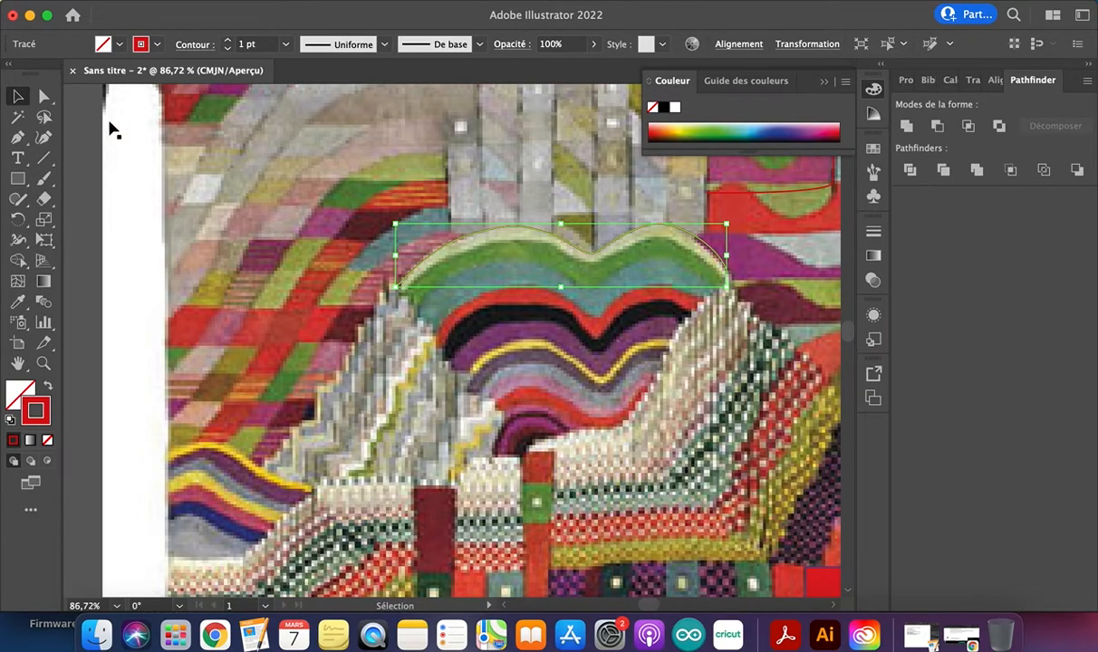
left_click(17, 136)
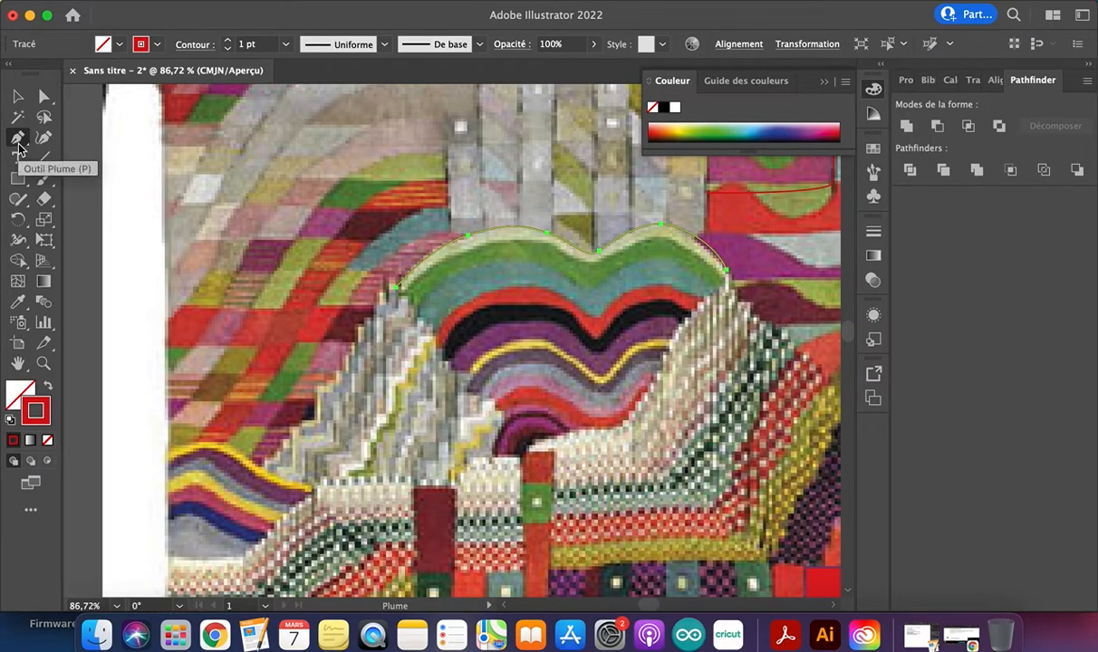
left_click(728, 272)
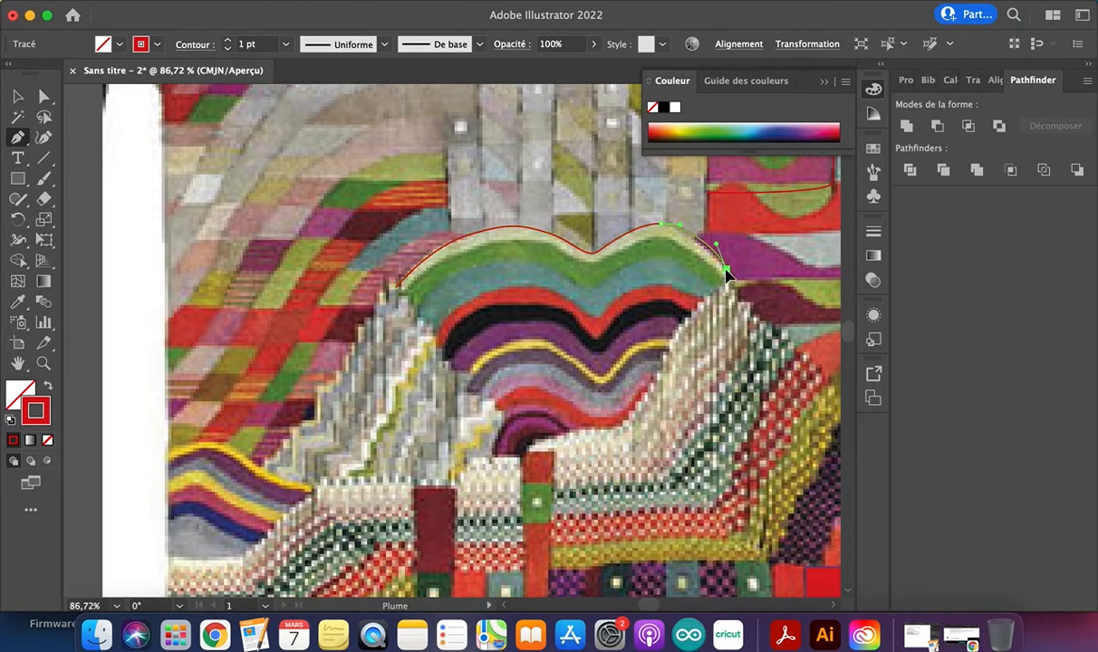
left_click(728, 559)
left_click(375, 558)
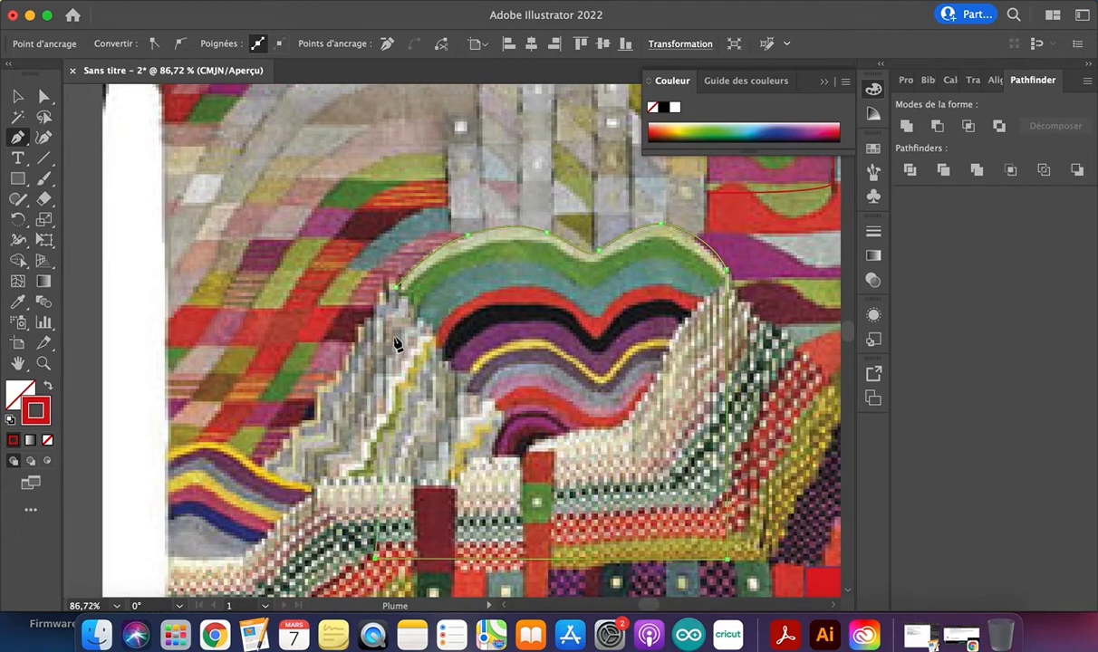
left_click(397, 287)
Swap fill and stroke to give the closed shape a red fill without outline, and set its opacity to 22%
left_click(18, 96)
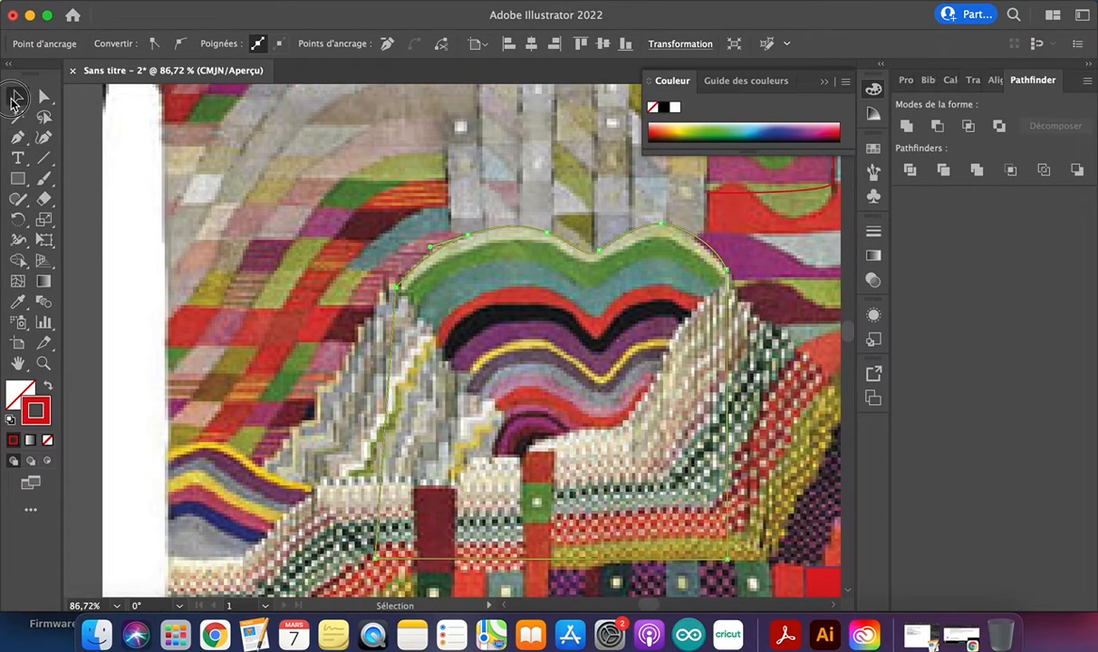
left_click(47, 387)
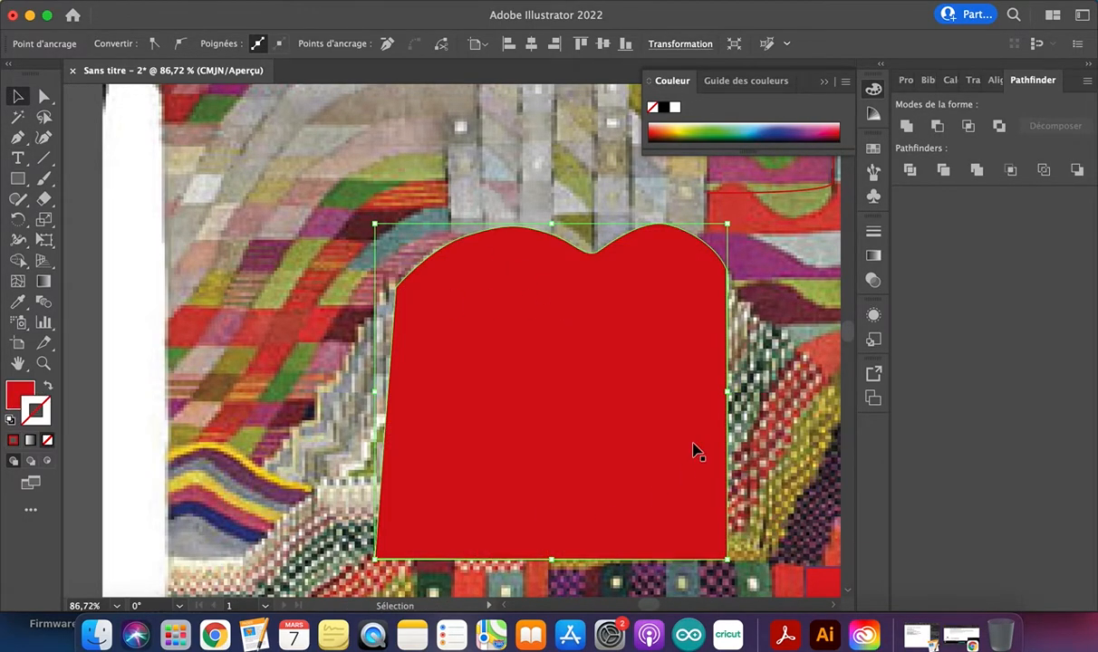
left_click(113, 209)
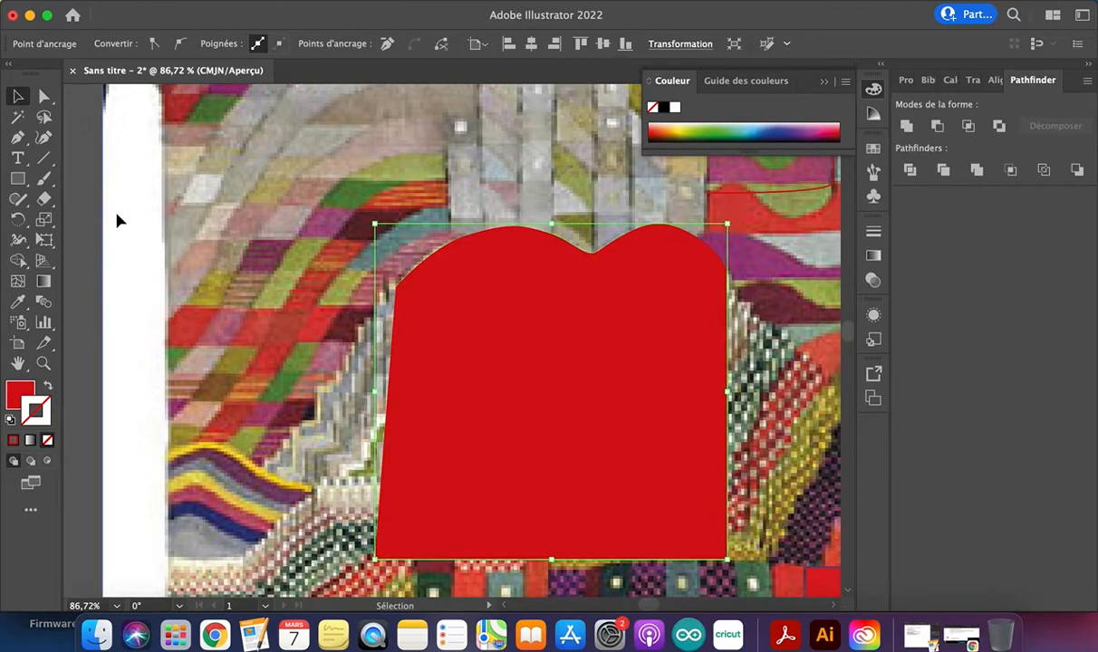
left_click(495, 382)
left_click(594, 50)
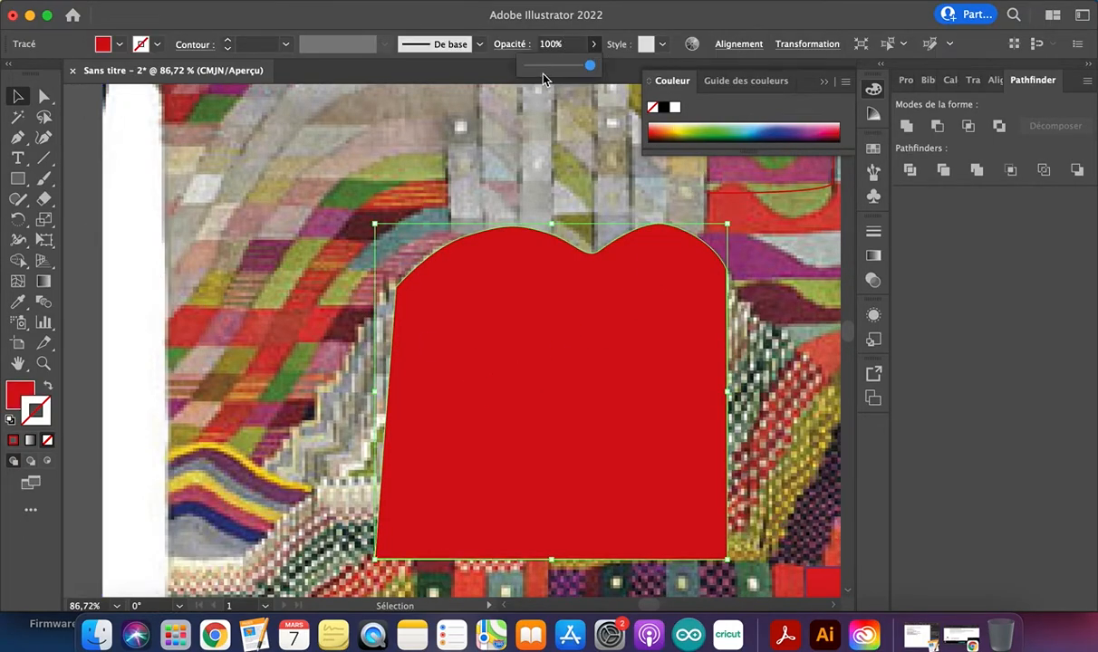
left_click(542, 65)
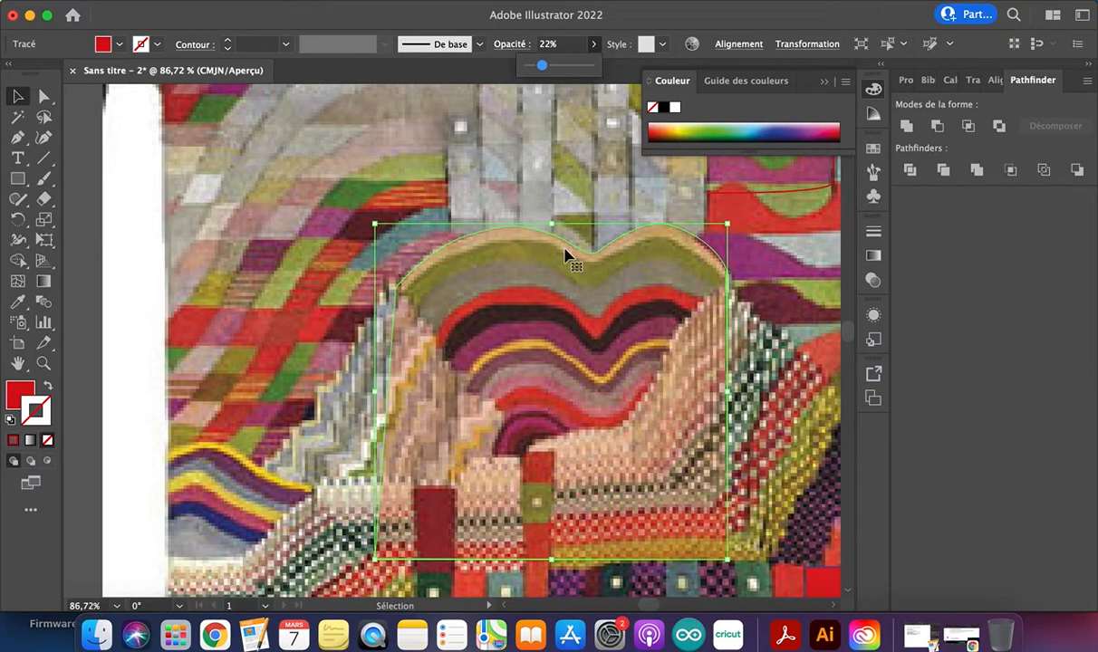
Place a blue-filled copy of the translucent red shape in front of it, shifted slightly downwards
left_click(120, 226)
left_click(520, 299)
key("a")
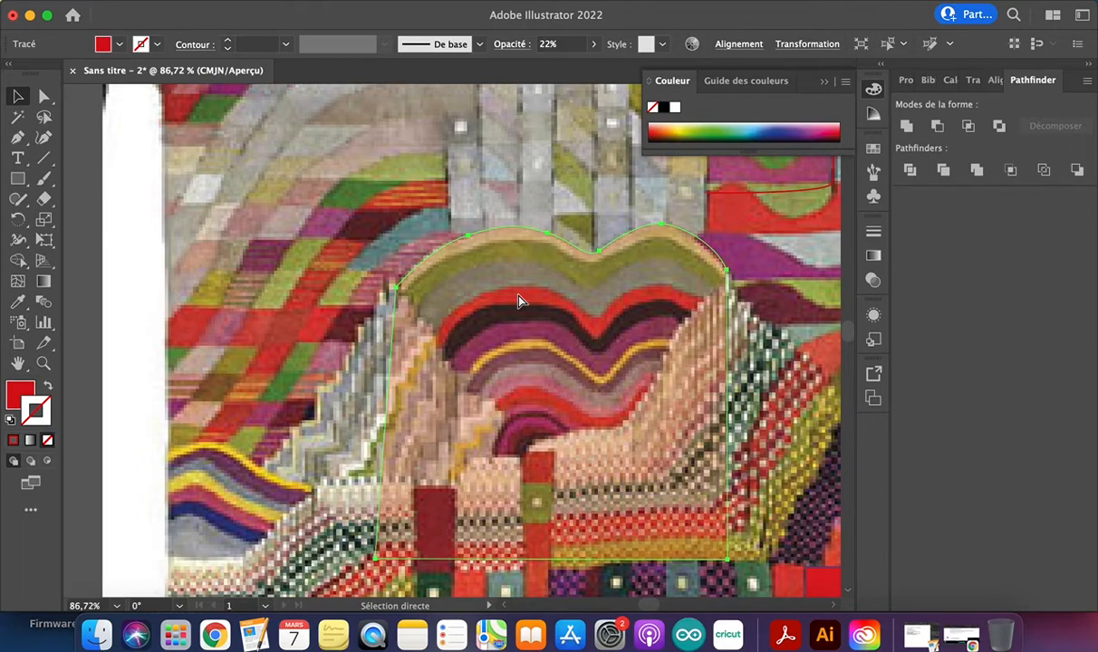
key("v")
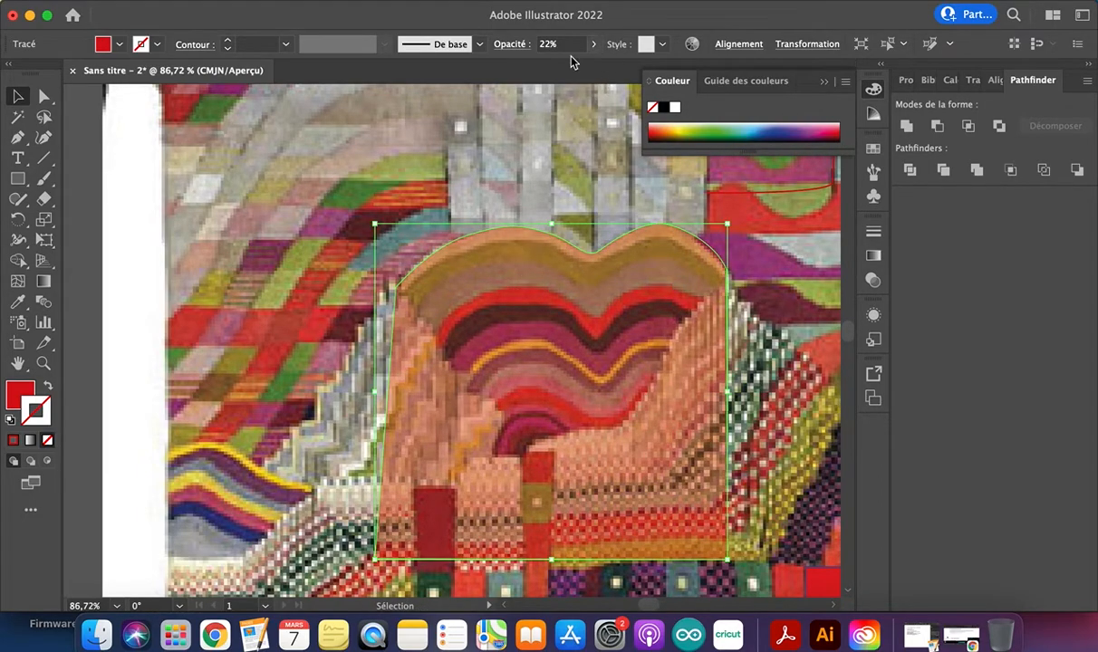
double_click(15, 396)
left_click(389, 238)
left_click(326, 179)
left_click(544, 169)
mouse_move(674, 290)
left_mouse_down()
mouse_move(667, 309)
mouse_move(684, 313)
mouse_move(674, 312)
left_mouse_up()
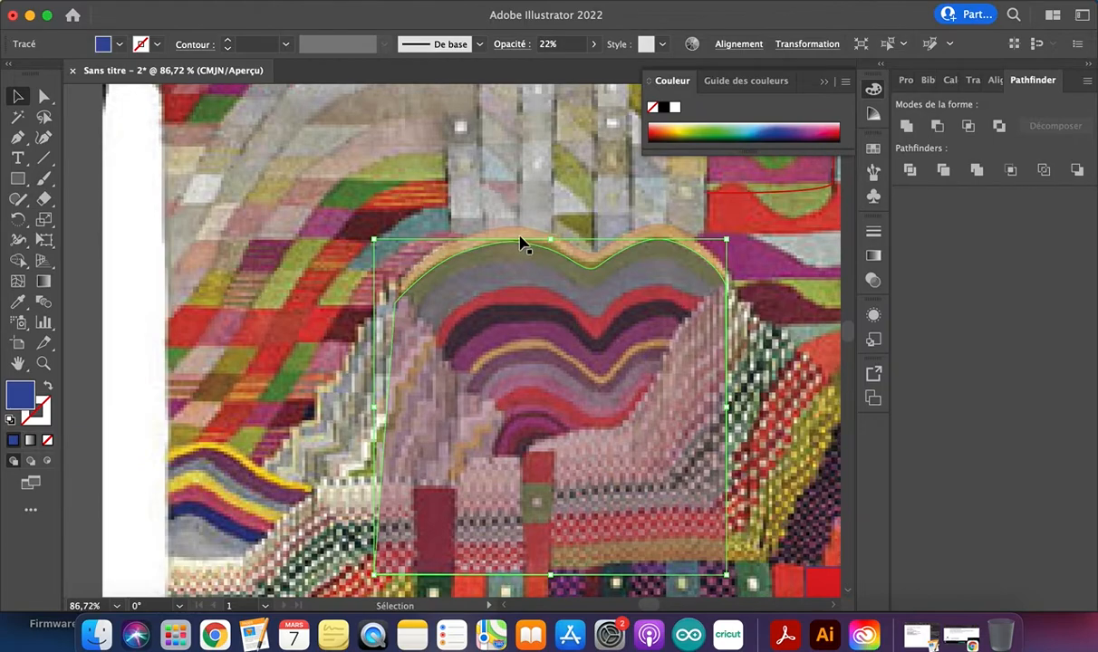
Set the opacity of the red and blue shapes to 100%
left_click(522, 237, "shift")
left_click(594, 45)
left_click_drag(564, 67, 595, 68)
left_click(605, 332)
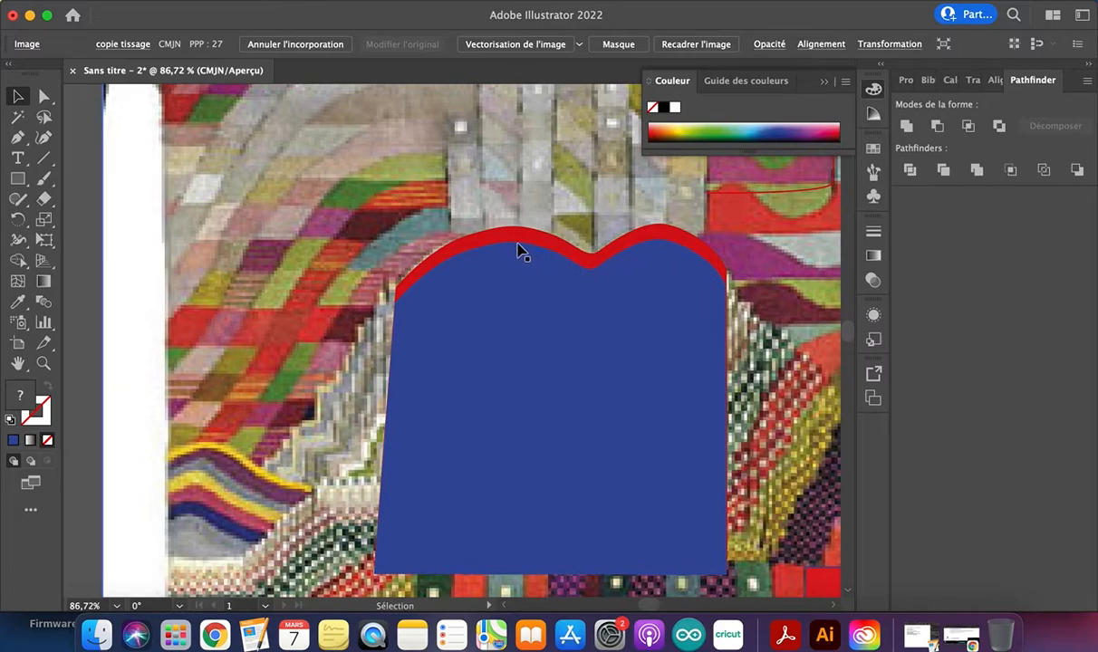
Place a copy of the blue shape slightly lower in front of it and fill it with green 389b48
left_click(666, 328)
left_click_drag(646, 311, 646, 333)
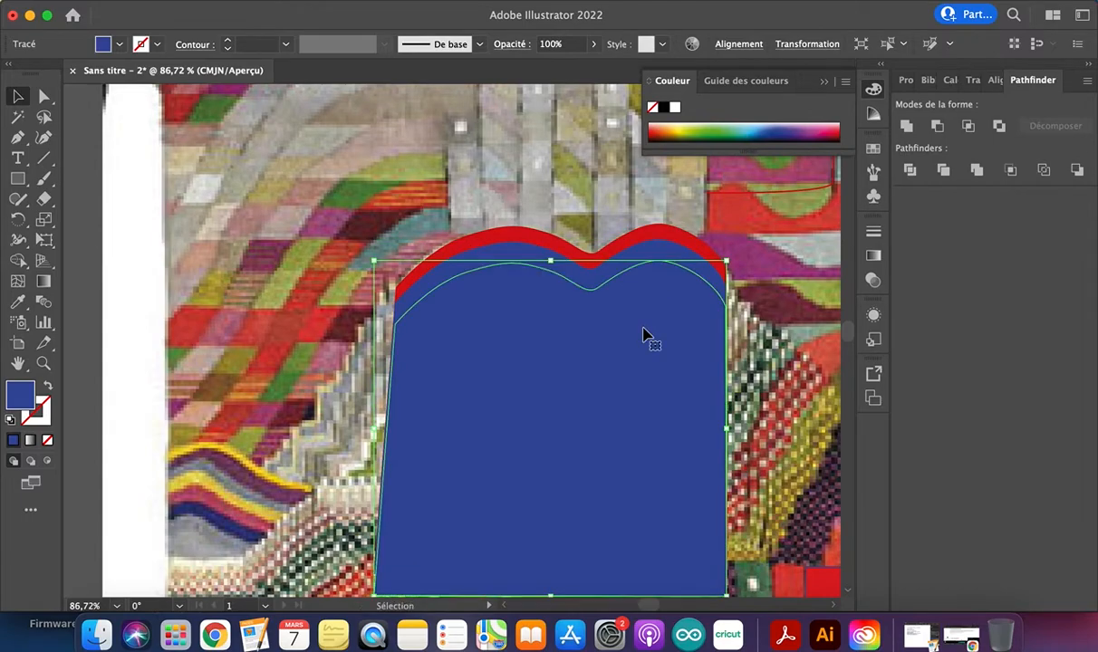
double_click(24, 405)
left_click_drag(412, 274, 407, 301)
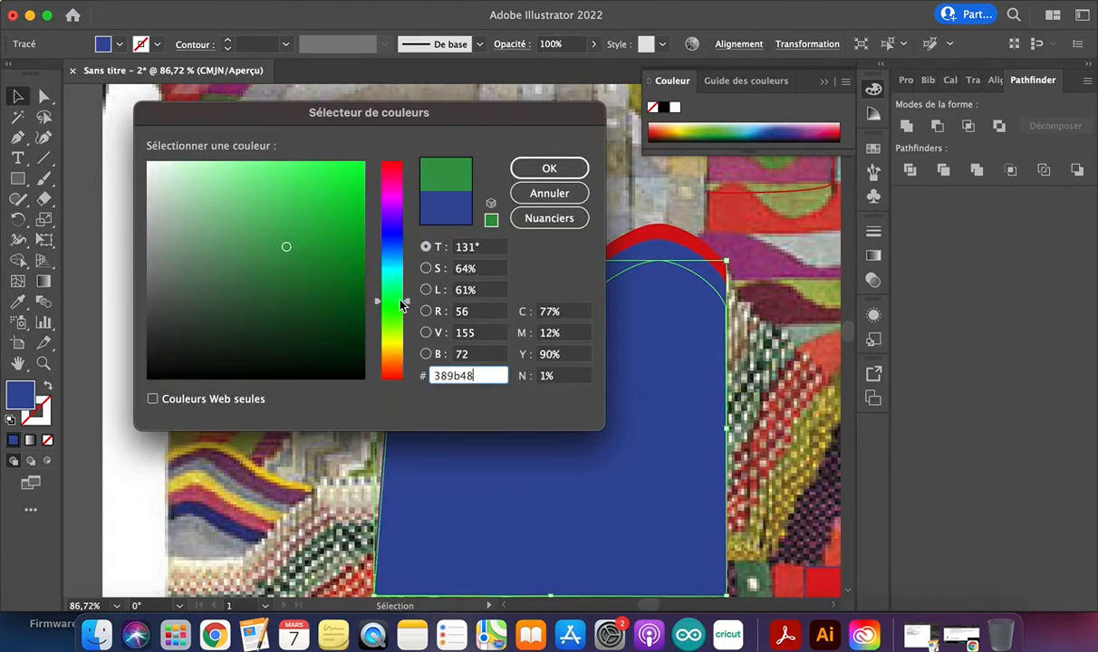
left_click(549, 168)
left_click(749, 413)
Examine the stacked shapes, the tapestry's lower wavy and checkered areas, and the neighbouring artboard
scroll(750, 391, "right", 5)
scroll(750, 392, "up", 1)
scroll(535, 372, "down", 5)
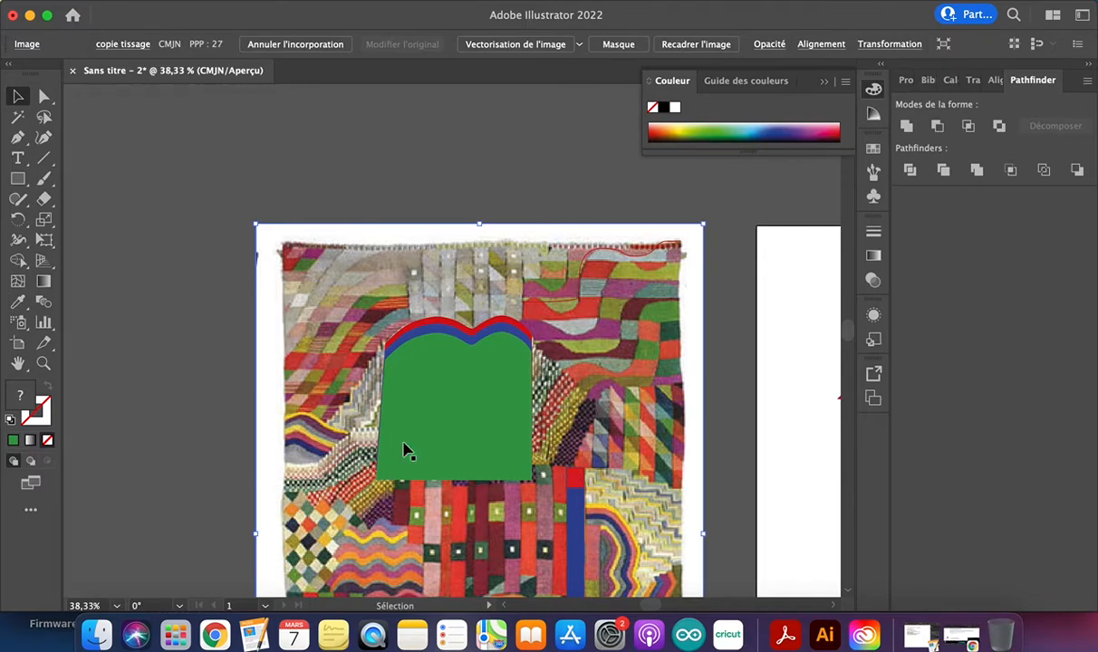
scroll(711, 399, "right", 5)
scroll(711, 400, "down", 2)
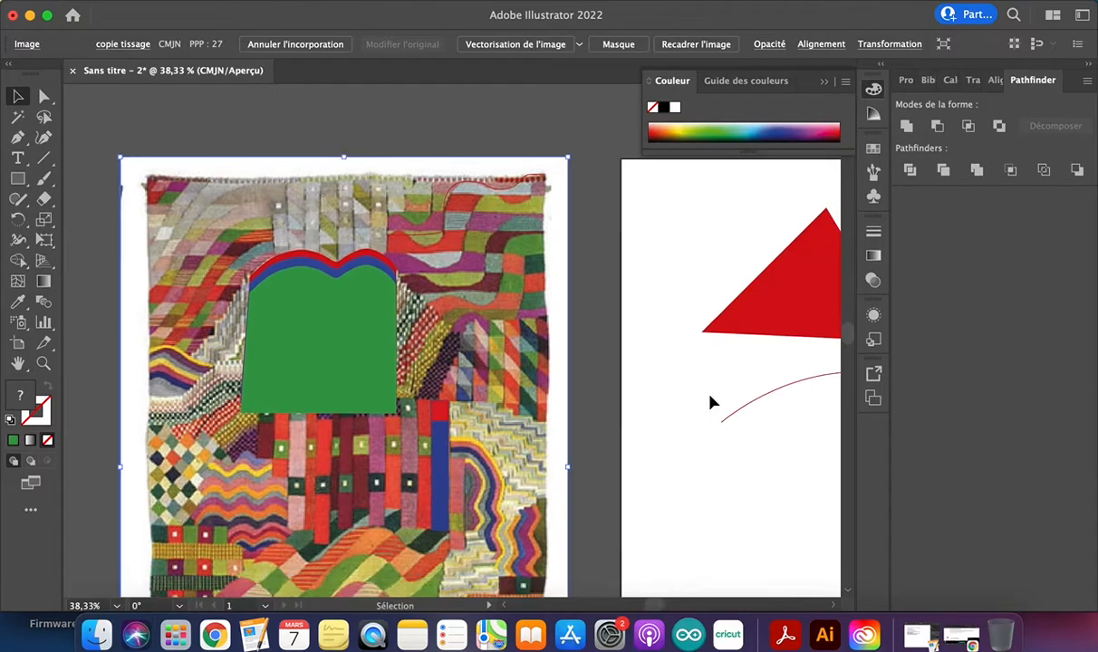
scroll(535, 293, "right", 3)
scroll(535, 293, "down", 5)
scroll(426, 336, "left", 2)
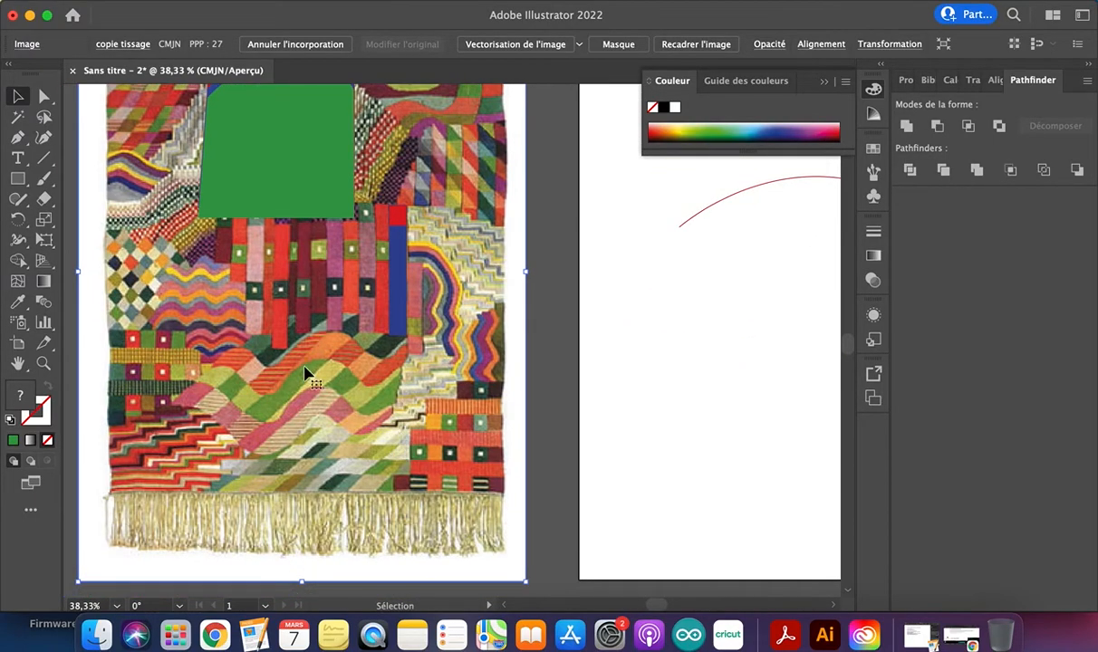
scroll(299, 372, "down", 3)
scroll(190, 390, "up", 8)
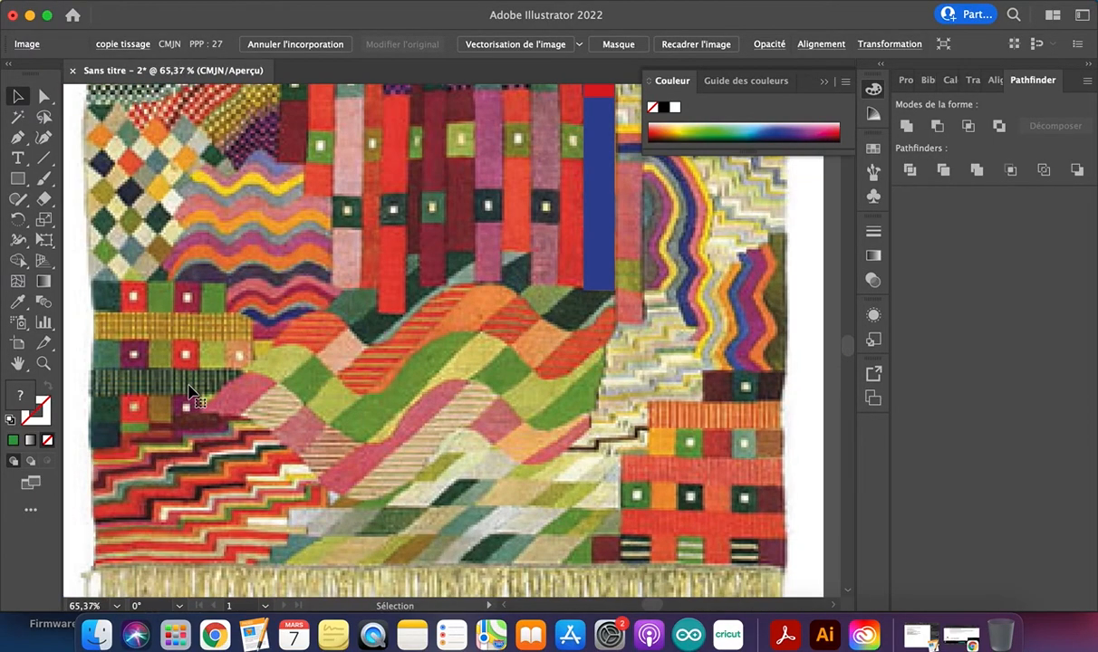
scroll(190, 392, "down", 2)
scroll(181, 362, "up", 7)
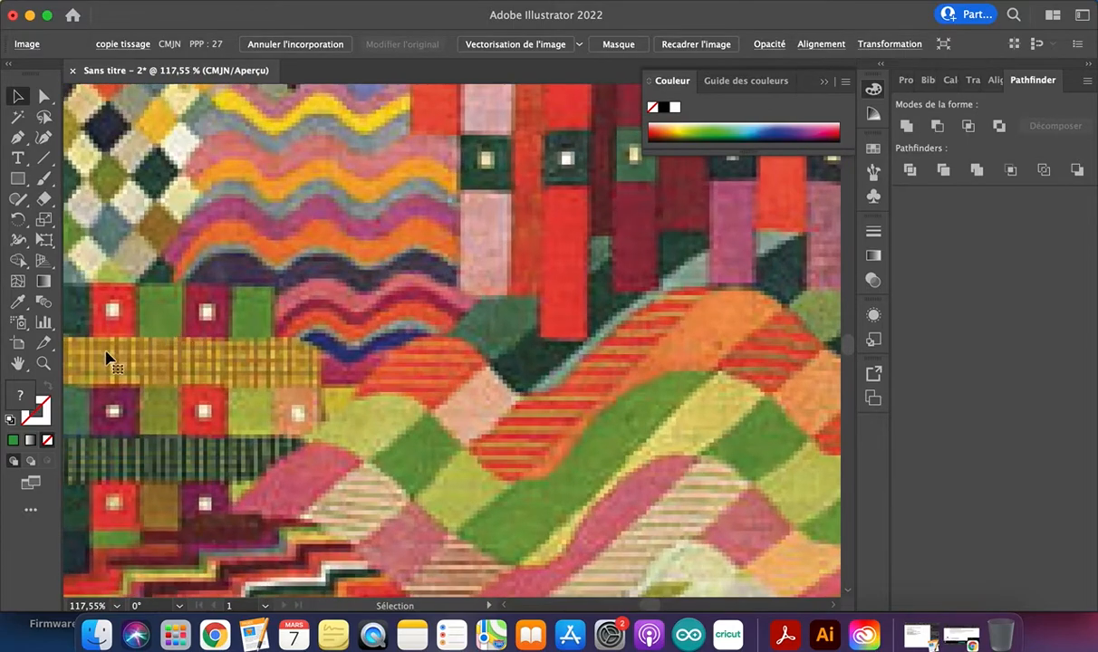
scroll(336, 380, "down", 5)
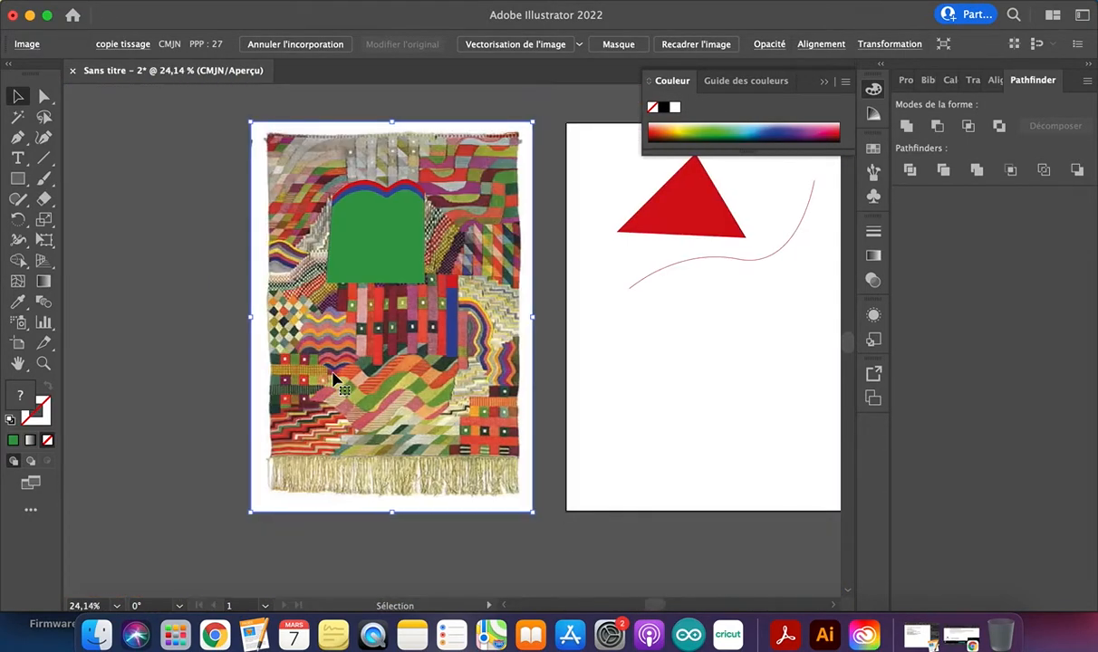
scroll(336, 380, "right", 3)
scroll(495, 316, "up", 2)
scroll(495, 316, "left", 2)
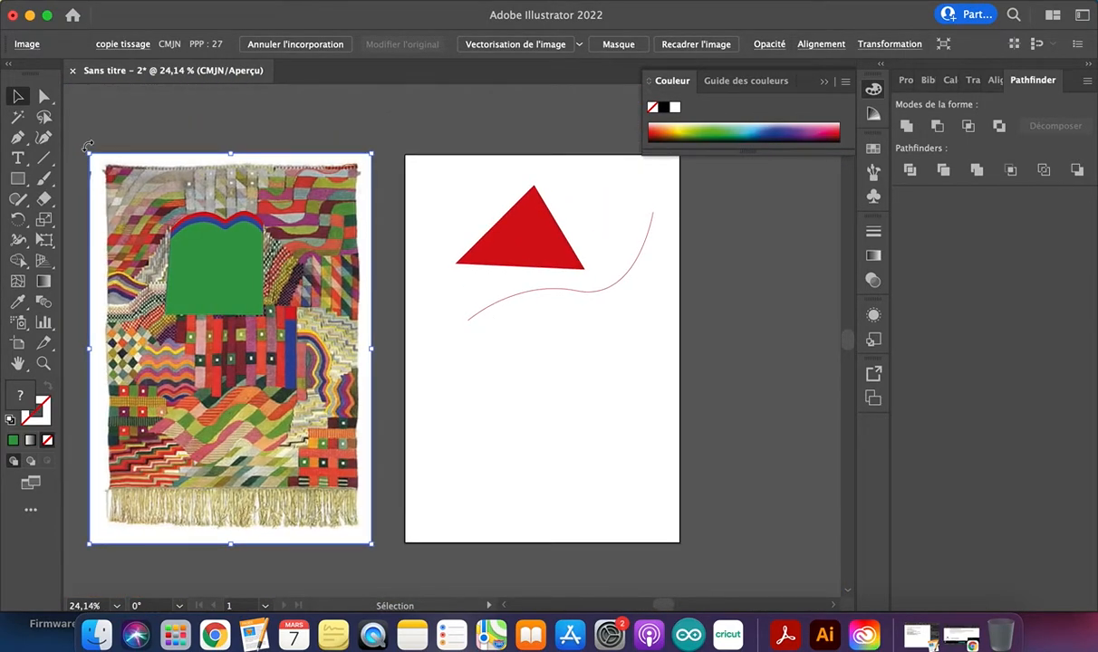
left_click(17, 137)
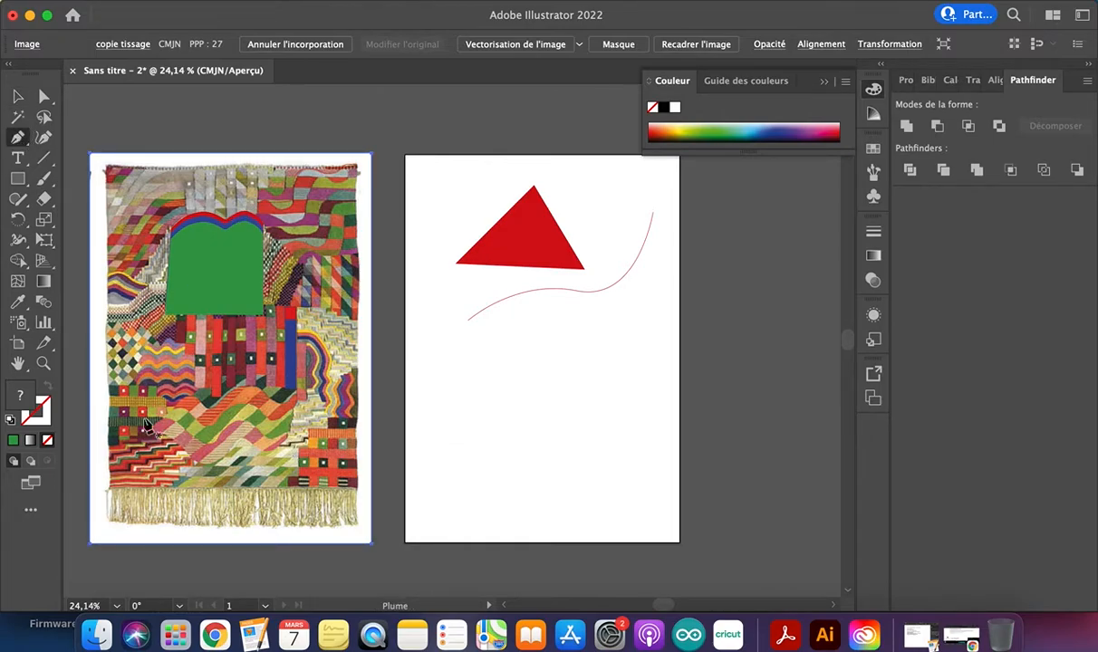
left_click(536, 242)
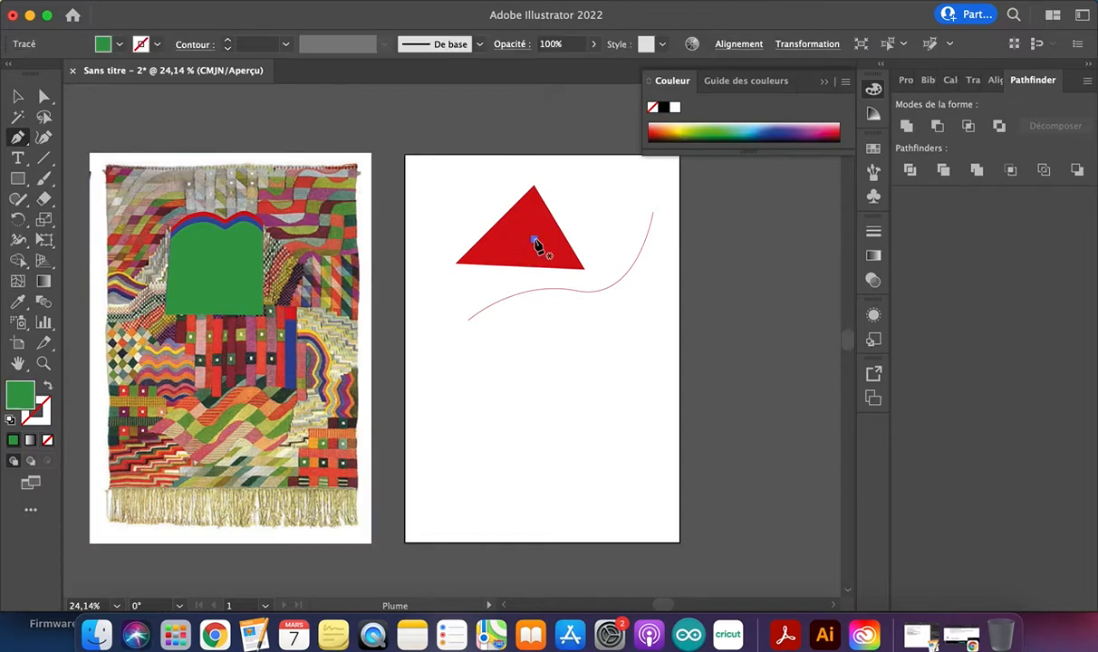
key("super+z")
left_click(19, 98)
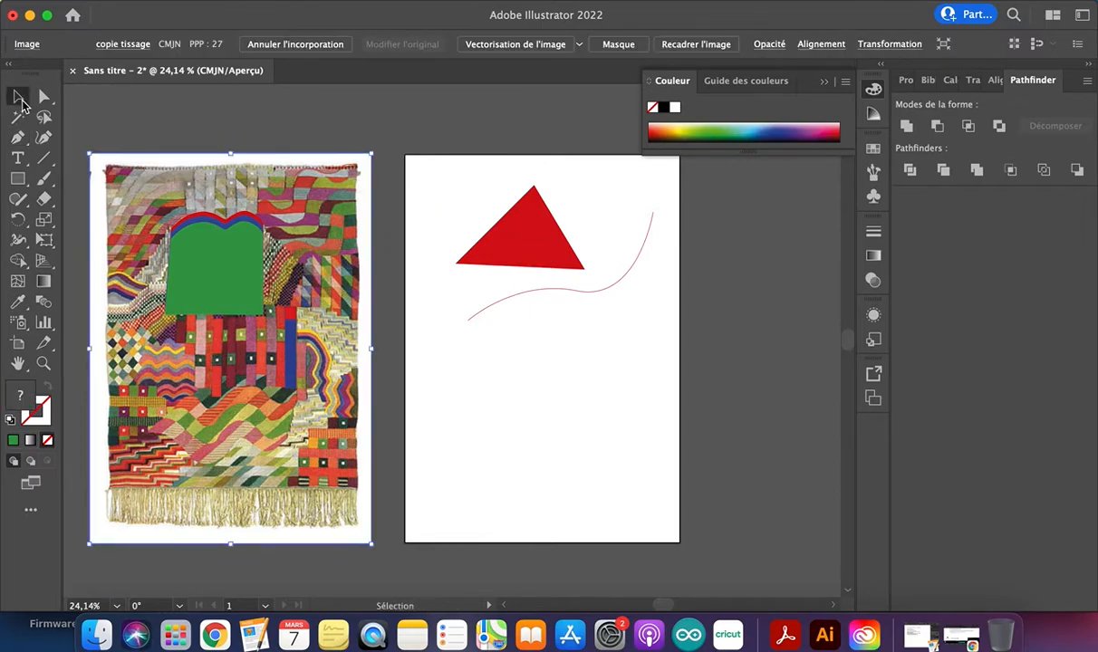
Add an anchor point on each of the red triangle's two slanted sides, both at about the same height
mouse_move(546, 242)
left_mouse_down()
mouse_move(522, 245)
mouse_move(540, 241)
left_mouse_up()
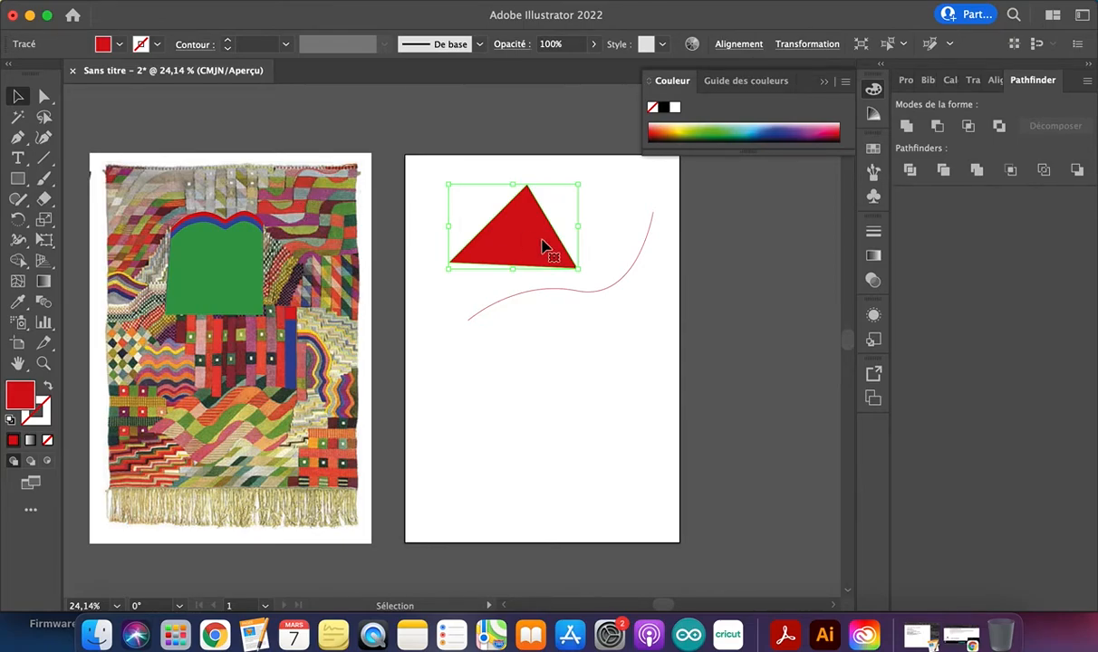
scroll(584, 230, "up", 5)
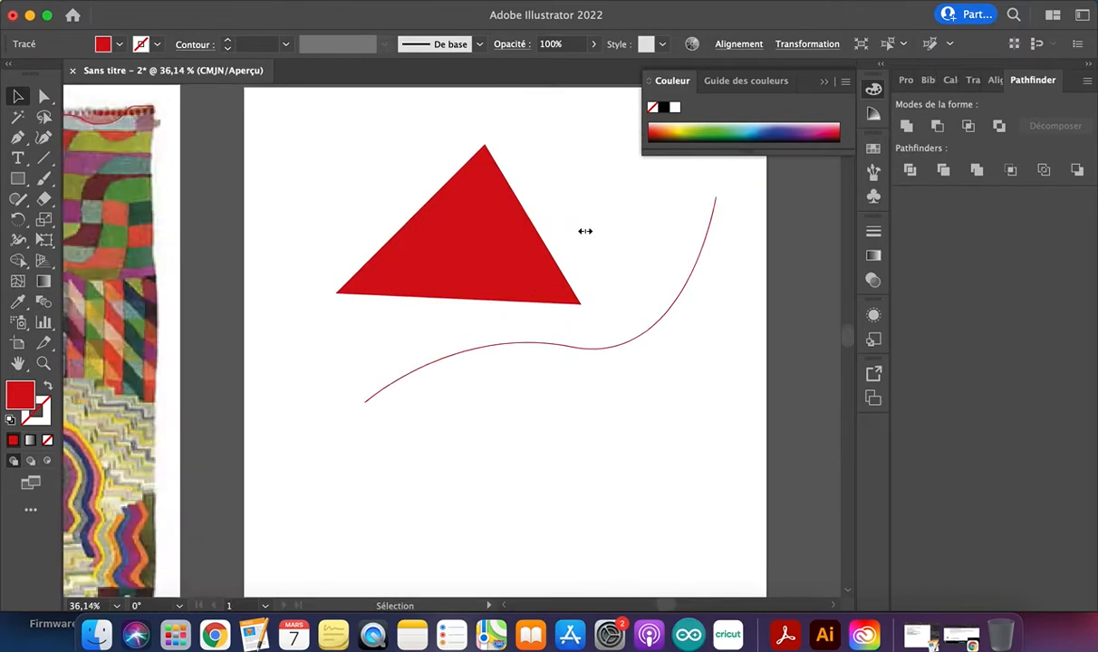
scroll(586, 231, "up", 3)
scroll(585, 231, "down", 2)
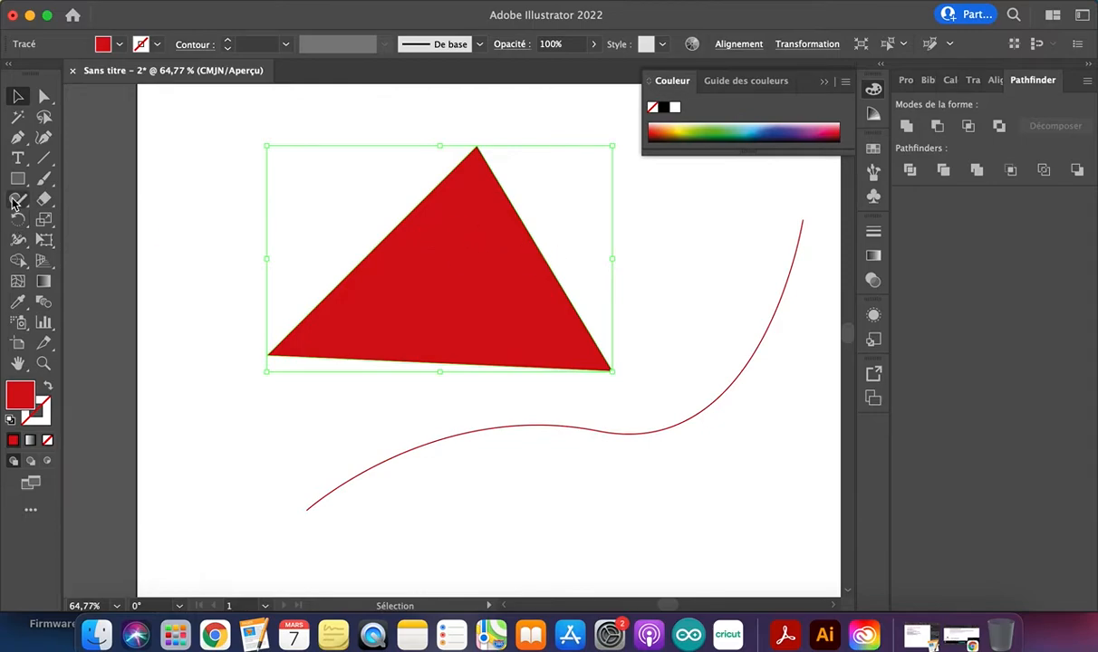
left_click_drag(18, 137, 74, 153)
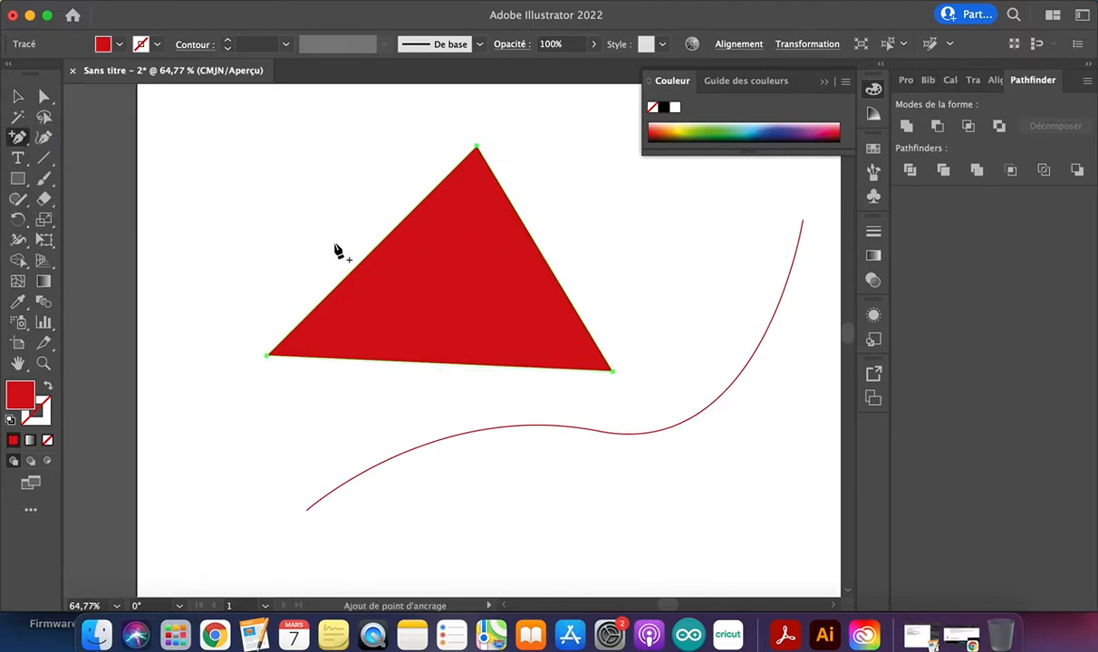
left_click(399, 225)
left_click(525, 225)
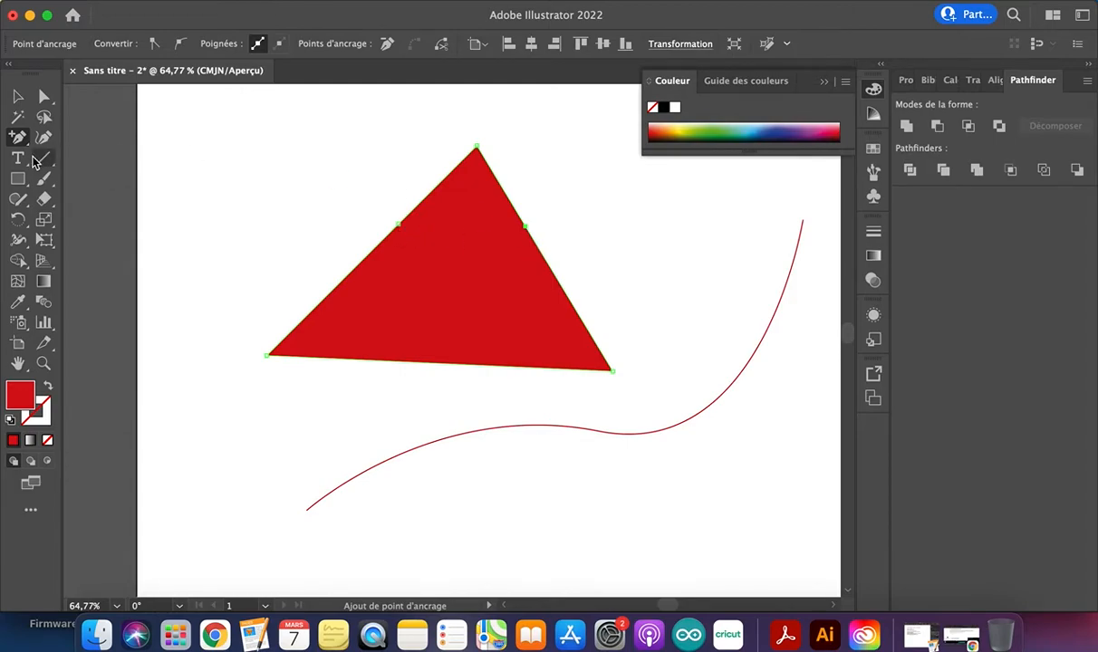
Cut the red triangle at its two added side anchor points with the Scissors tool
double_click(45, 199)
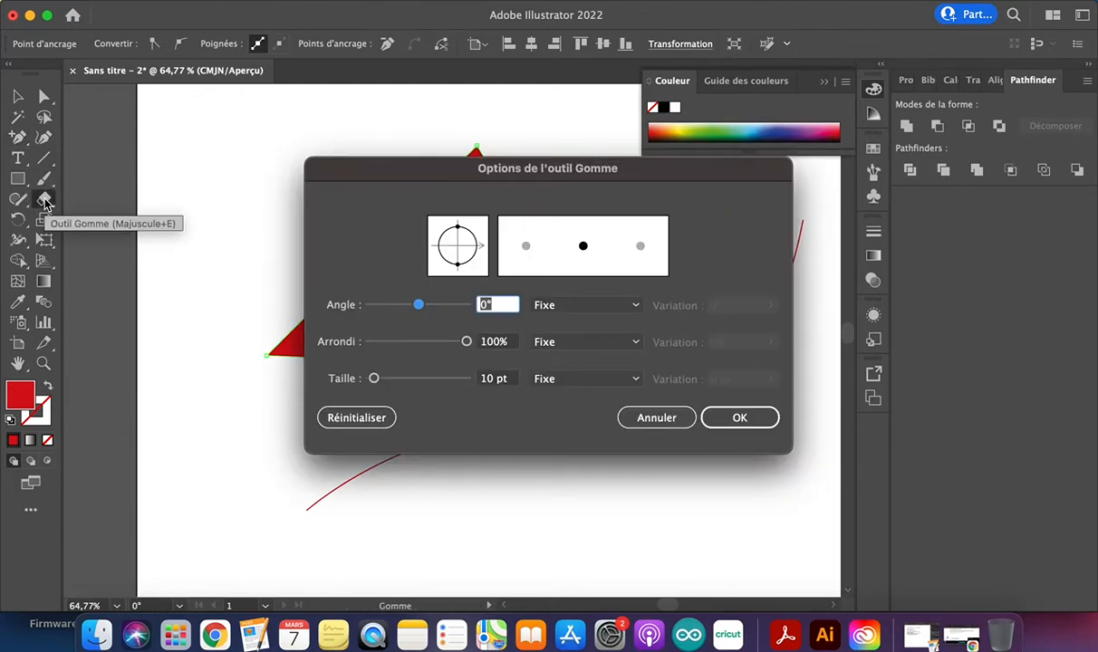
left_click(625, 416)
left_click(45, 200)
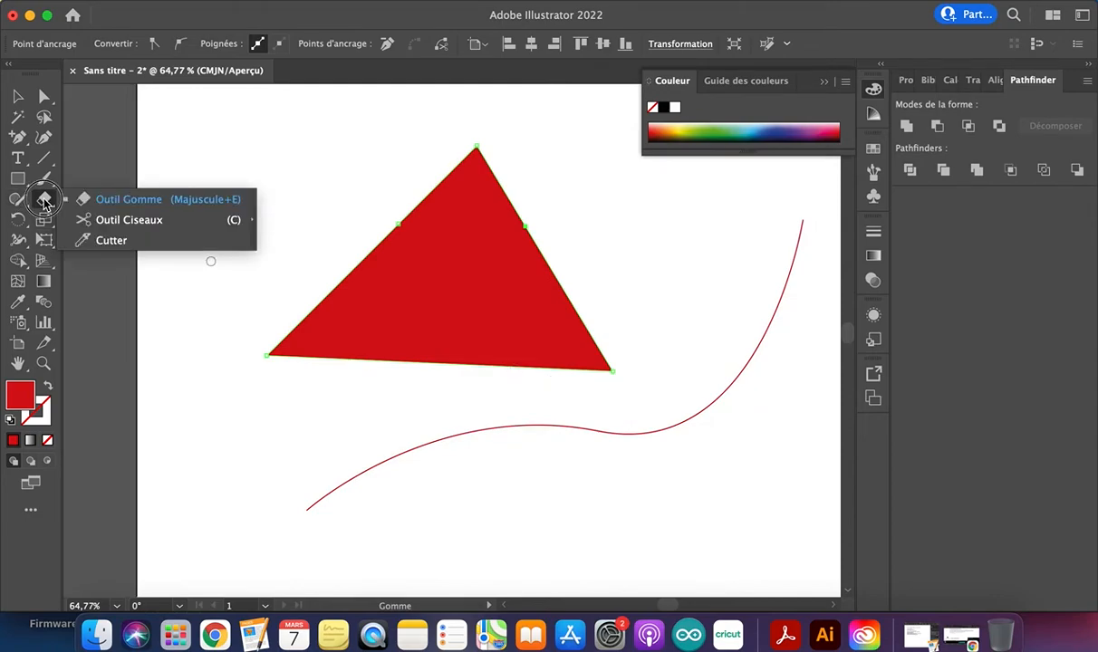
left_click(113, 220)
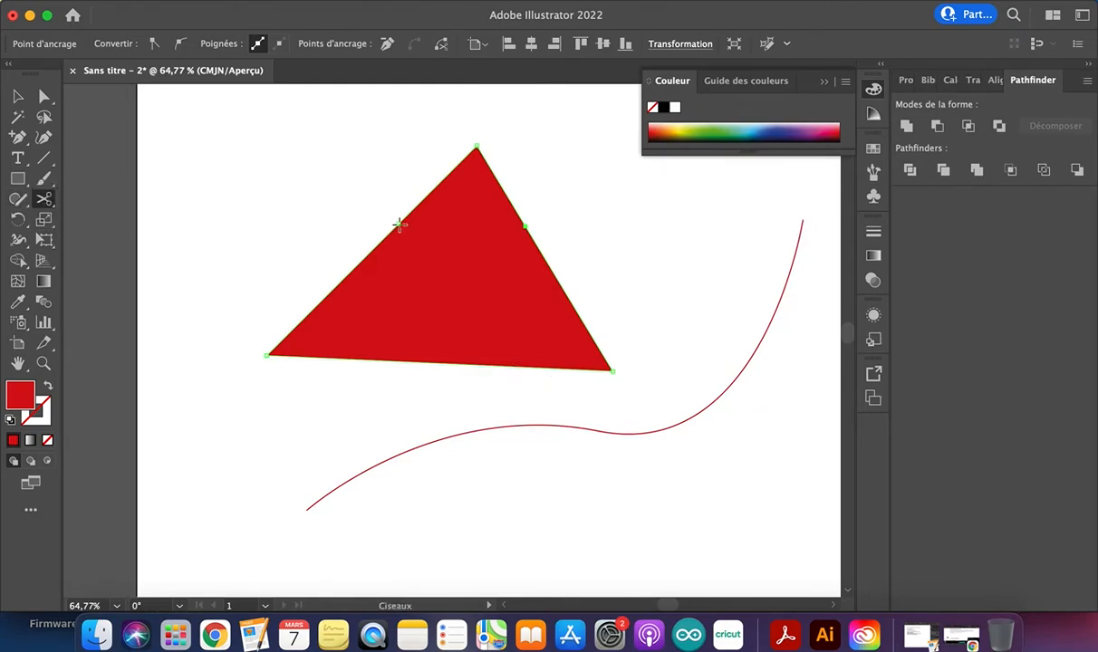
left_click(525, 228)
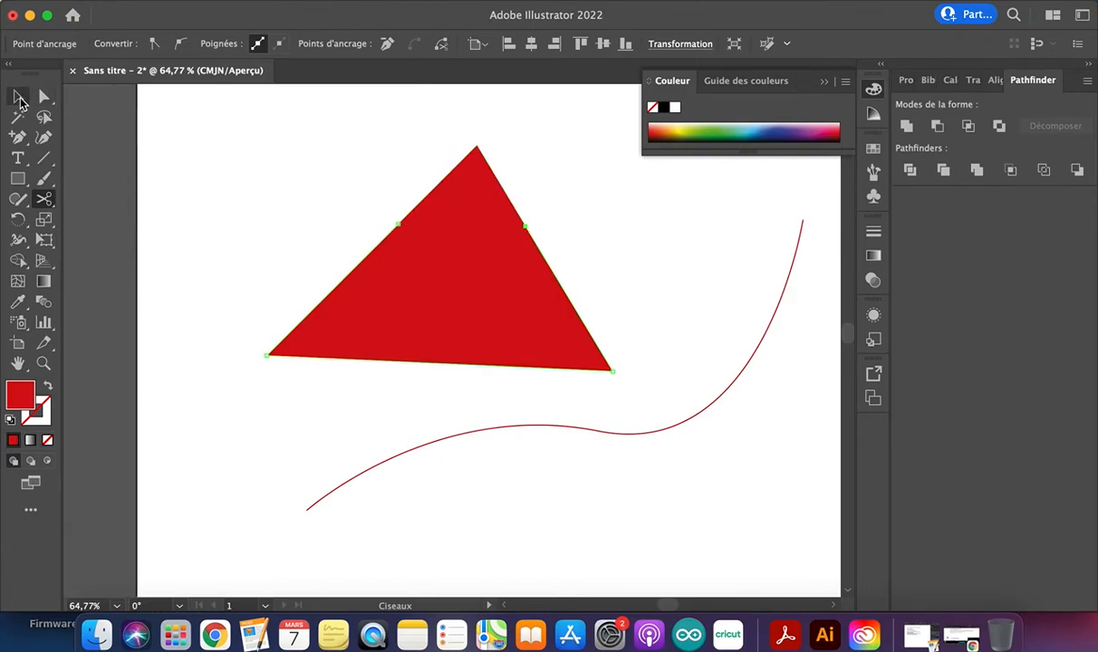
Move the lower piece of the cut triangle straight down, clear of the small top piece
left_click(18, 95)
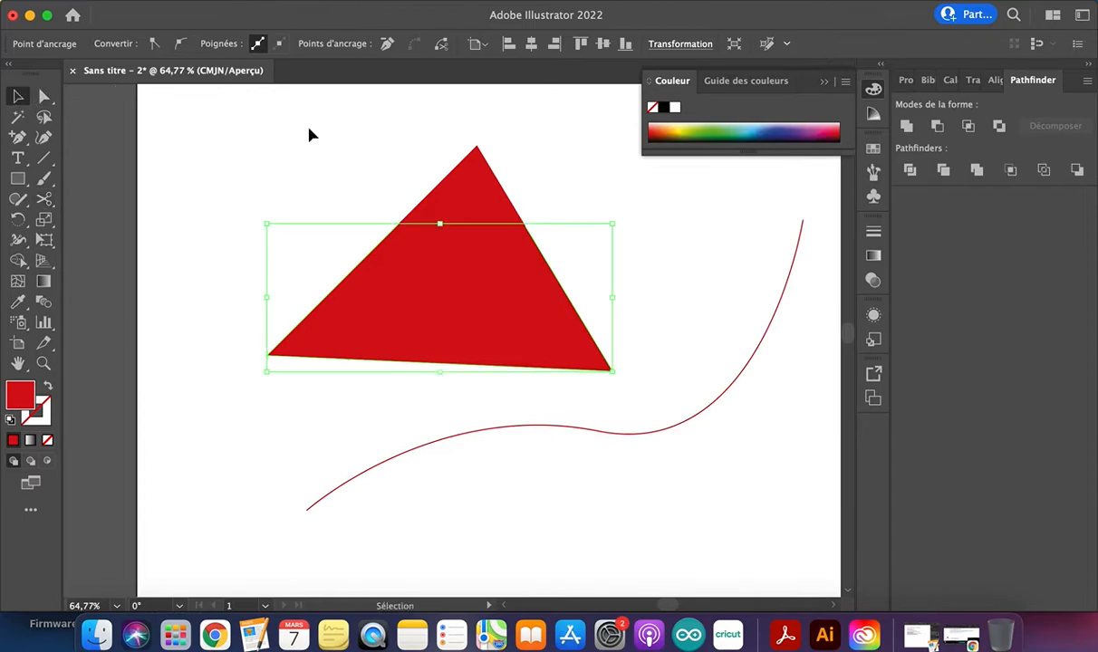
left_click_drag(502, 281, 504, 324)
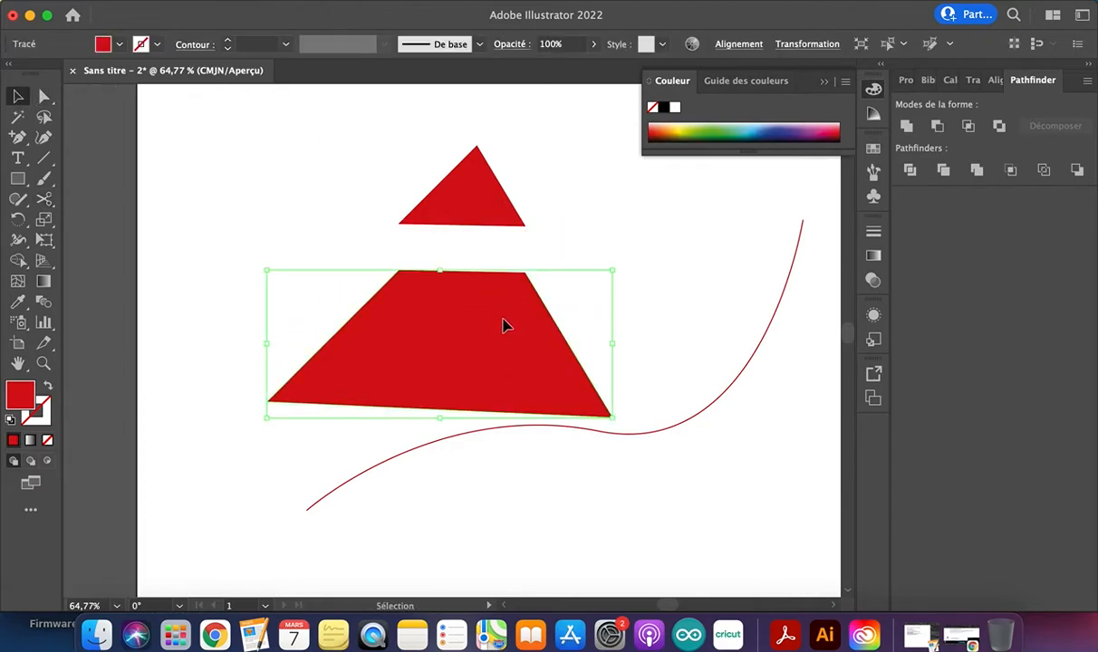
left_click(486, 208)
left_click(487, 345)
left_click(473, 222)
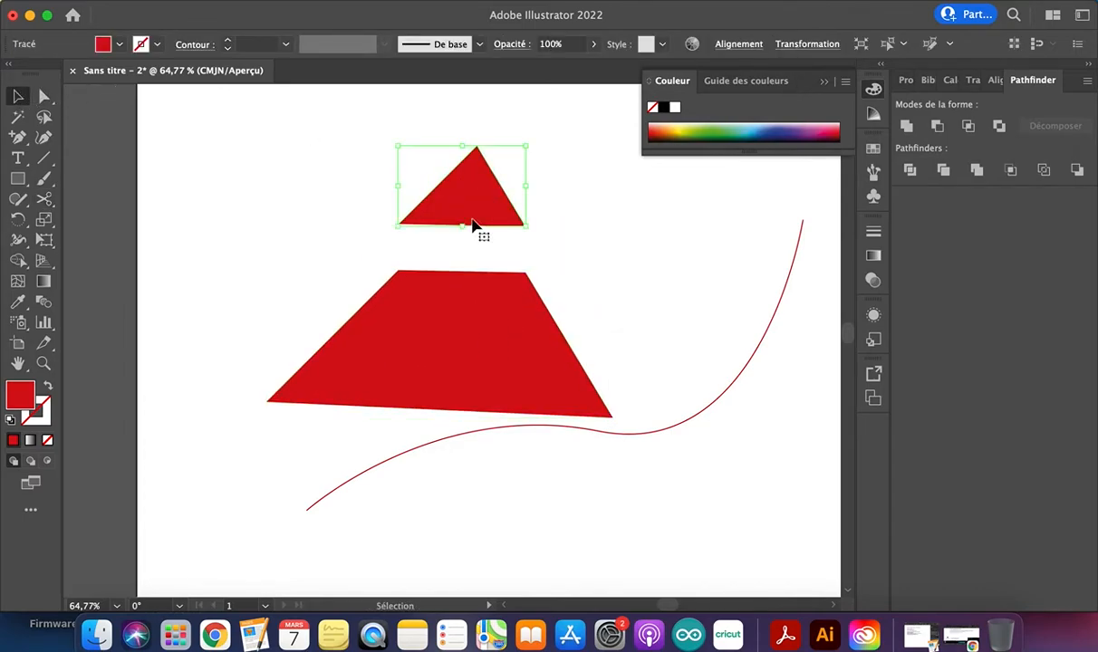
Close the open bottom edge of the small top triangle with the Pen tool
left_click(18, 137)
left_click(95, 136)
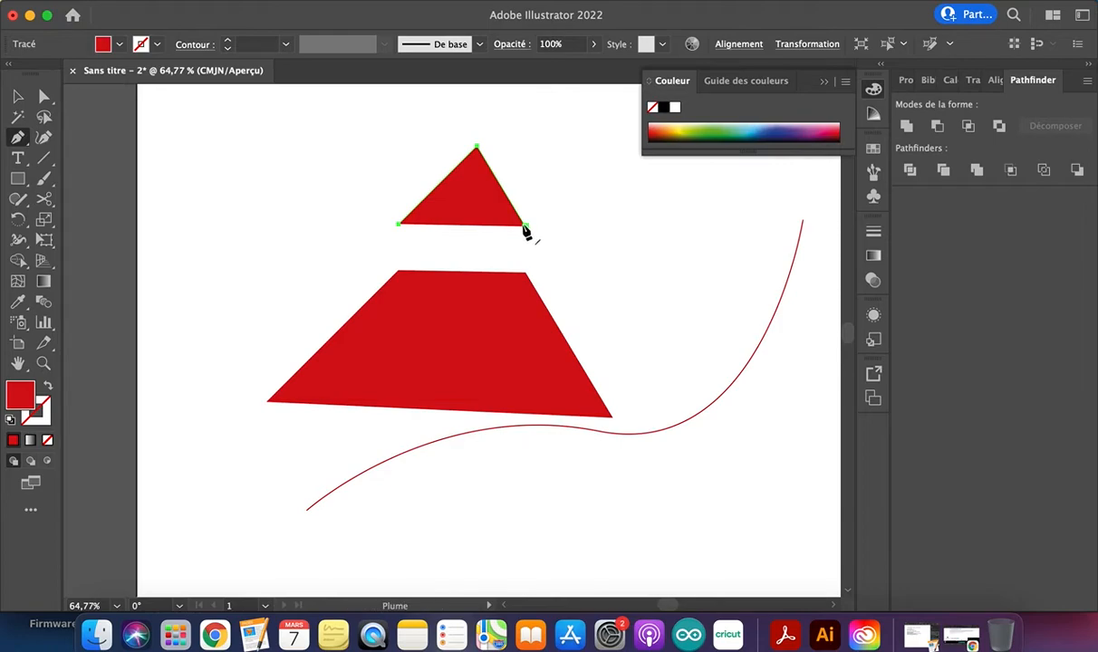
left_click(400, 227)
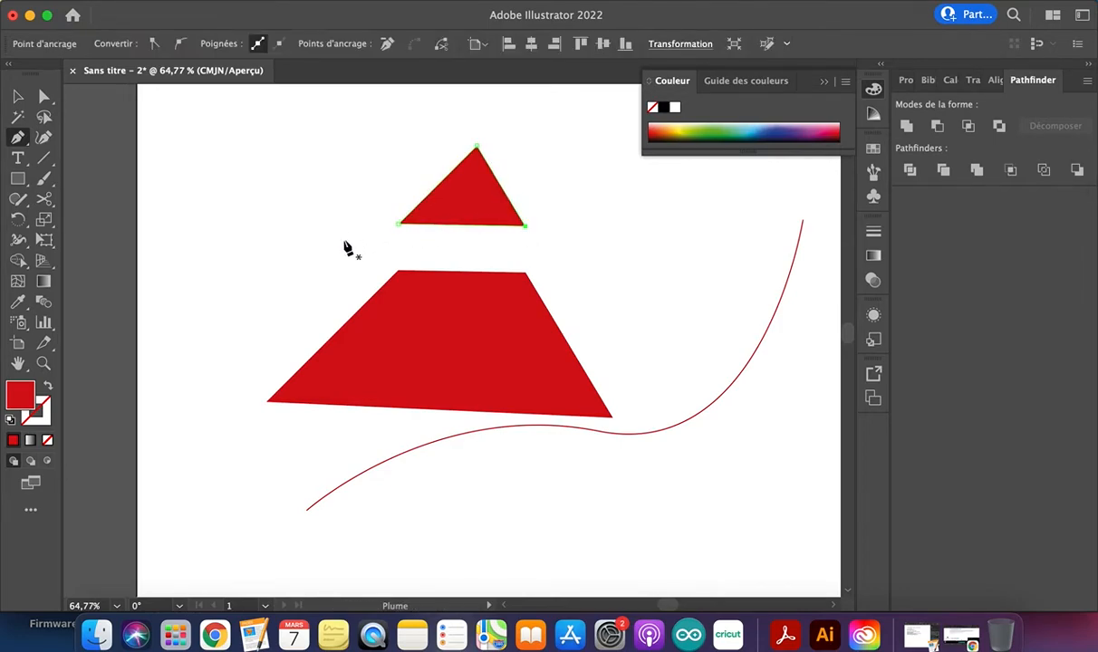
key("v")
Close the open top edge of the lower trapezoid with the Pen tool
left_click(390, 337)
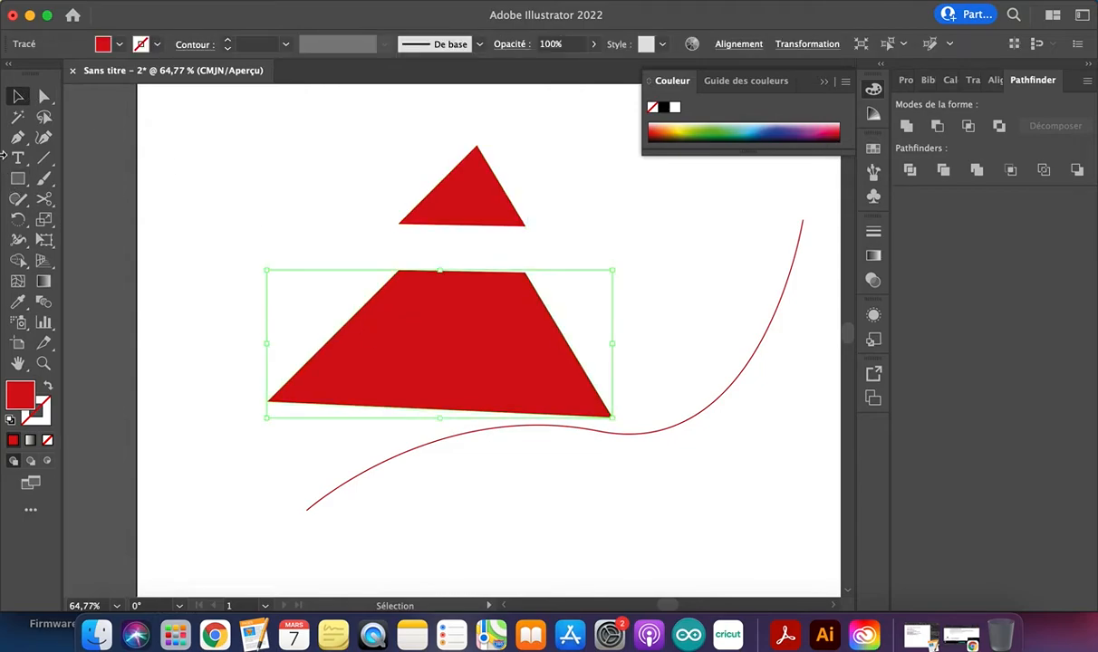
left_click(18, 138)
left_click(399, 271)
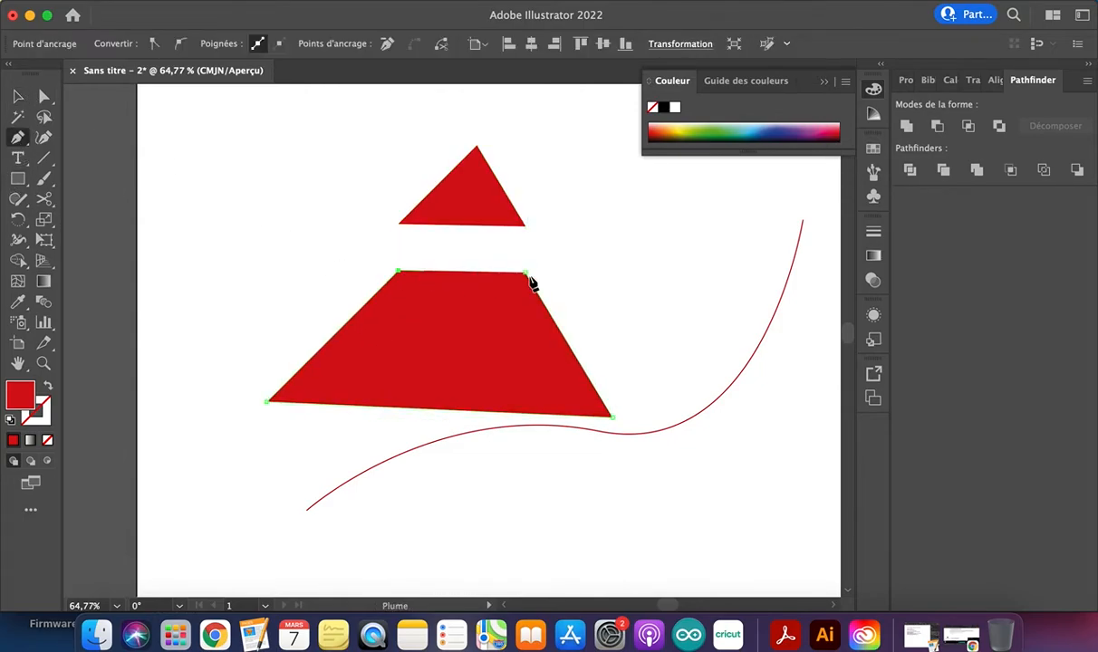
left_click(525, 273)
left_click(17, 96)
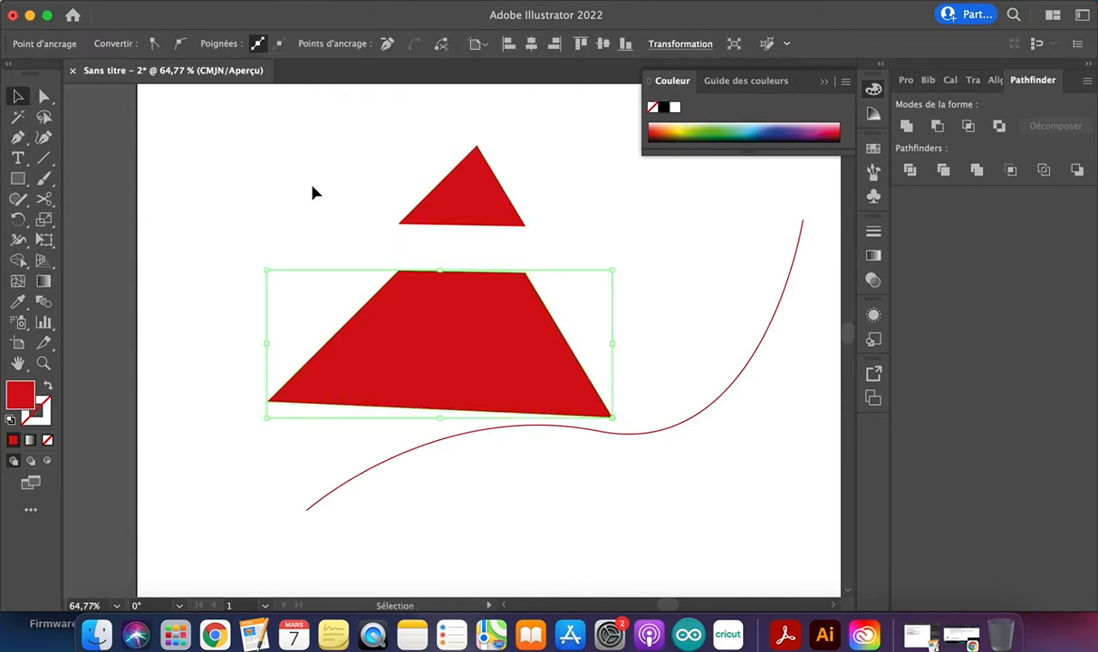
Move the trapezoid back up against the small triangle and fill the small triangle with a lighter, duller red
left_click_drag(448, 336, 449, 290)
left_click(462, 193)
double_click(20, 395)
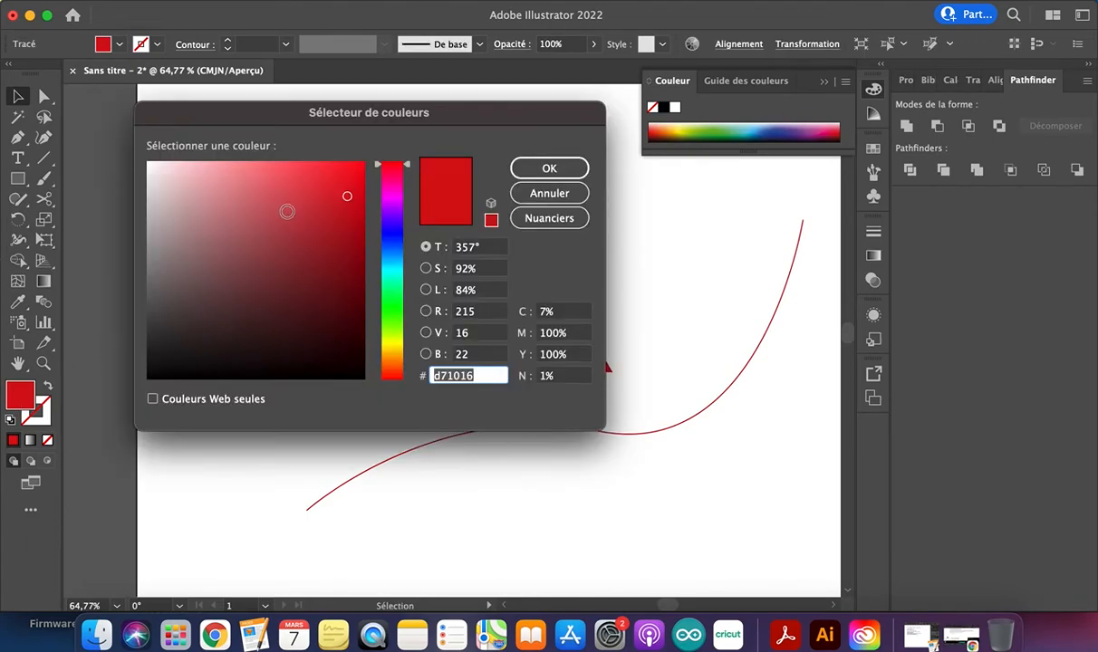
left_click(288, 205)
left_click(531, 170)
left_click(245, 345)
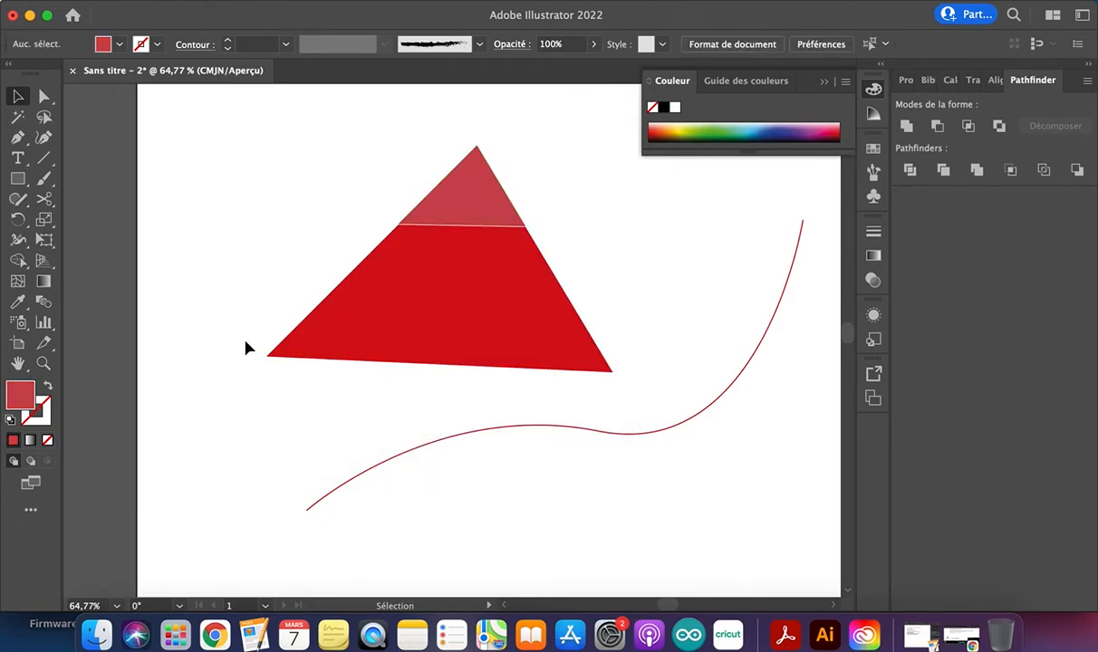
Enlarge the light red triangle from its upper right corner so its base is wider than the trapezoid's top edge
scroll(245, 348, "down", 5)
scroll(247, 348, "left", 10)
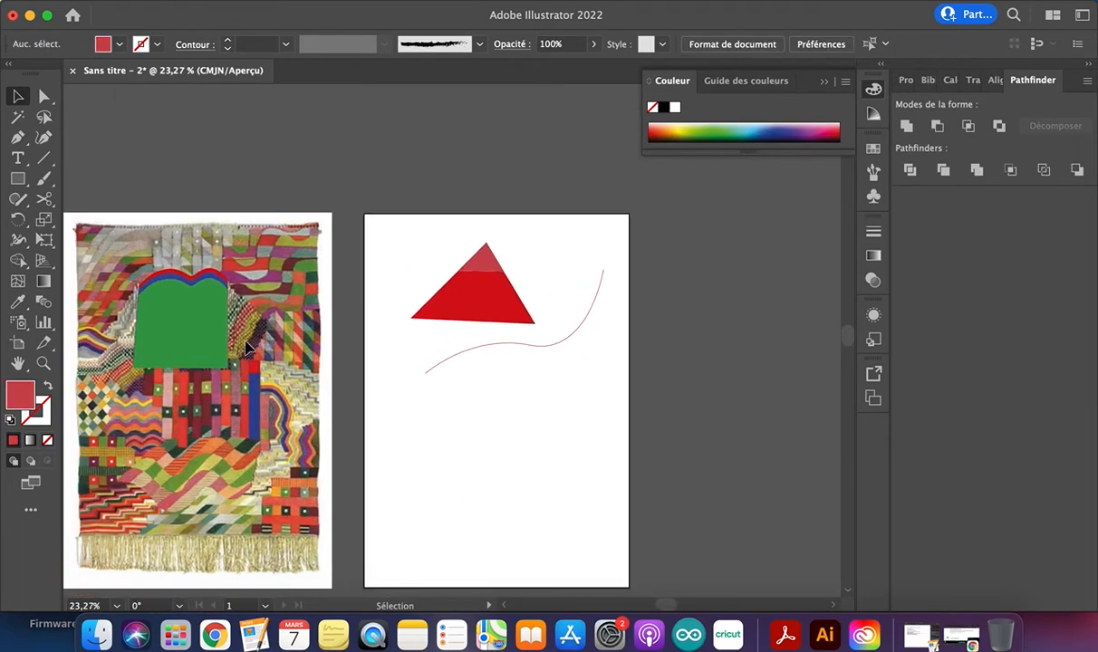
left_click_drag(543, 289, 558, 292)
left_click(546, 231)
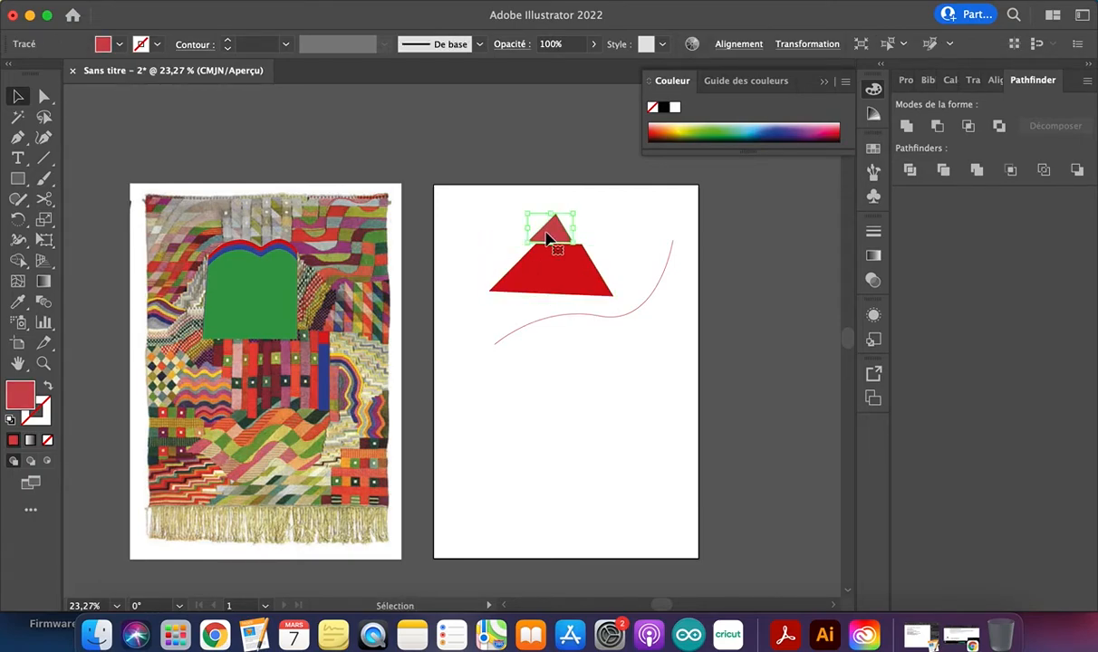
left_click_drag(573, 214, 601, 196)
left_click(619, 243)
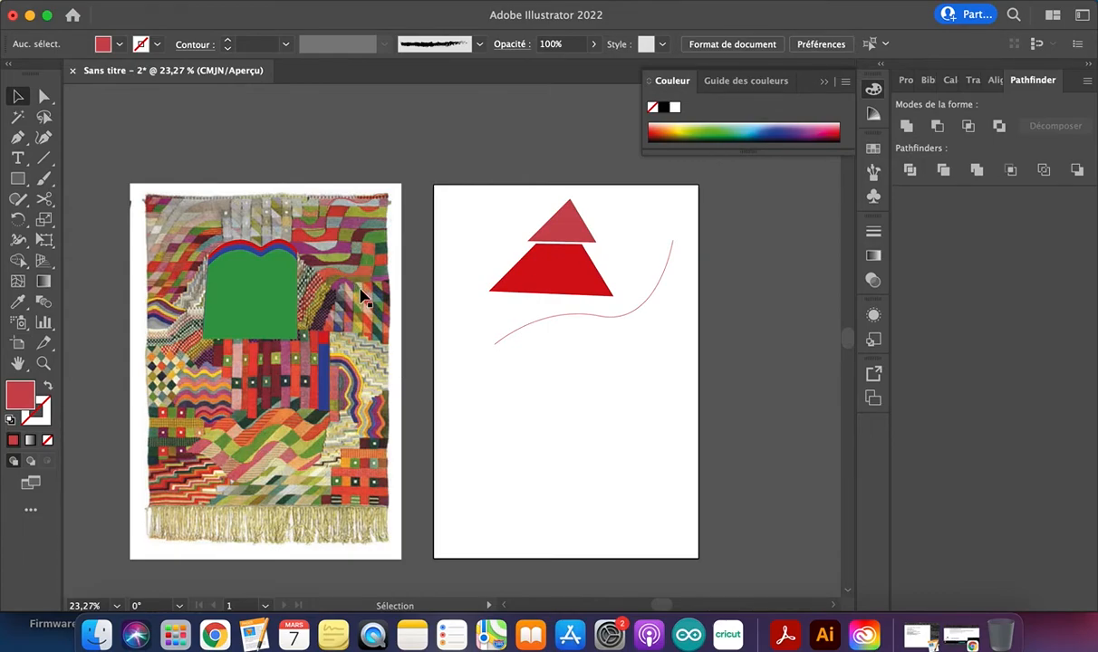
Draw a light red square over the green-and-cream cell at the top of the tapestry's diagonally patterned columns
scroll(367, 299, "up", 5)
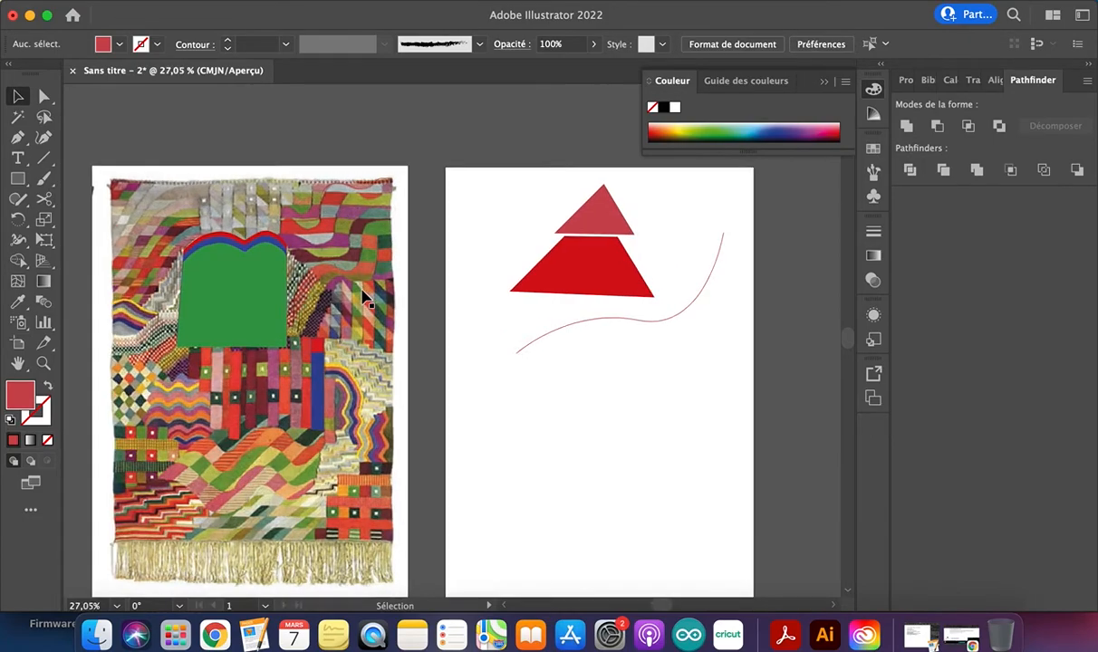
left_click(19, 181)
left_click_drag(324, 255, 371, 302)
left_click(20, 98)
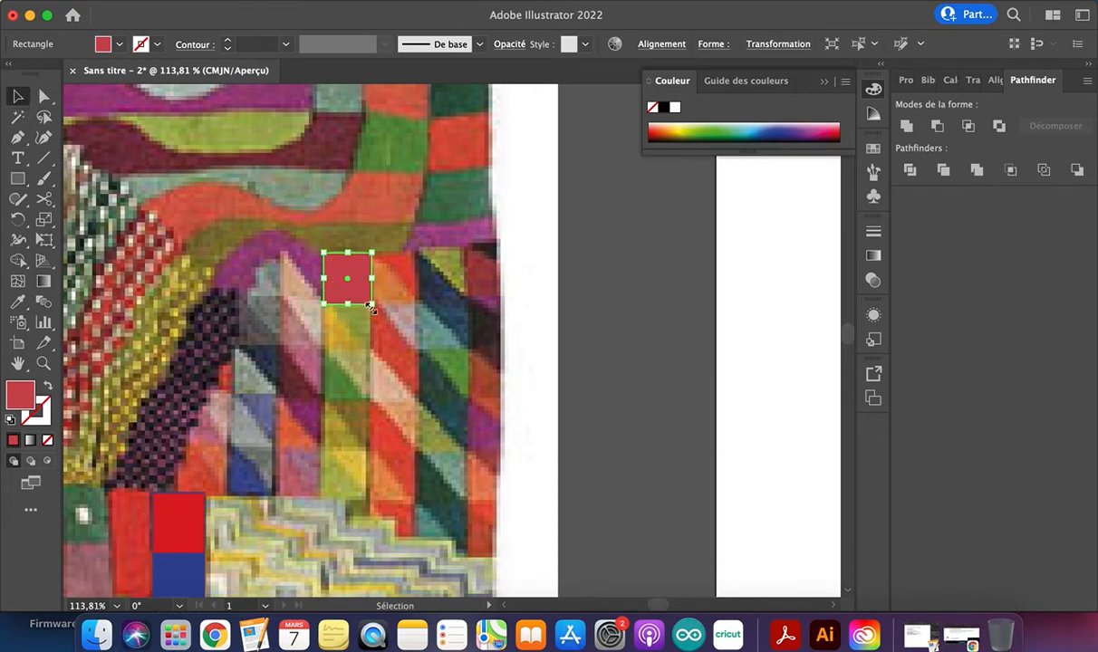
Cut the square at its upper left and lower right corners with the Scissors tool
left_click(44, 199)
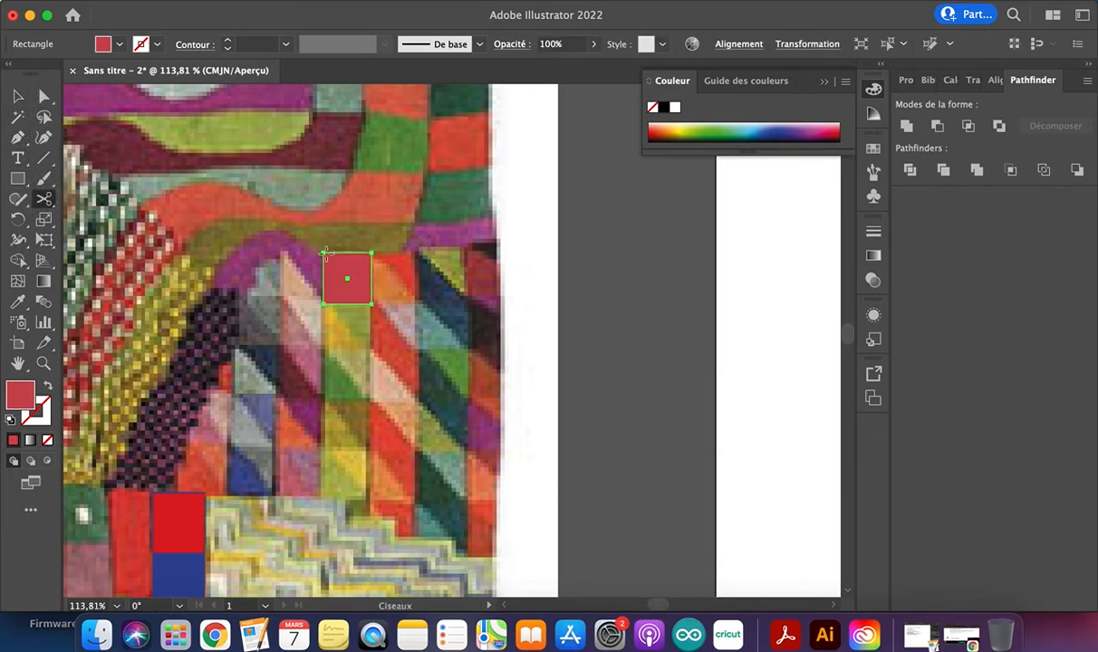
left_click(325, 253)
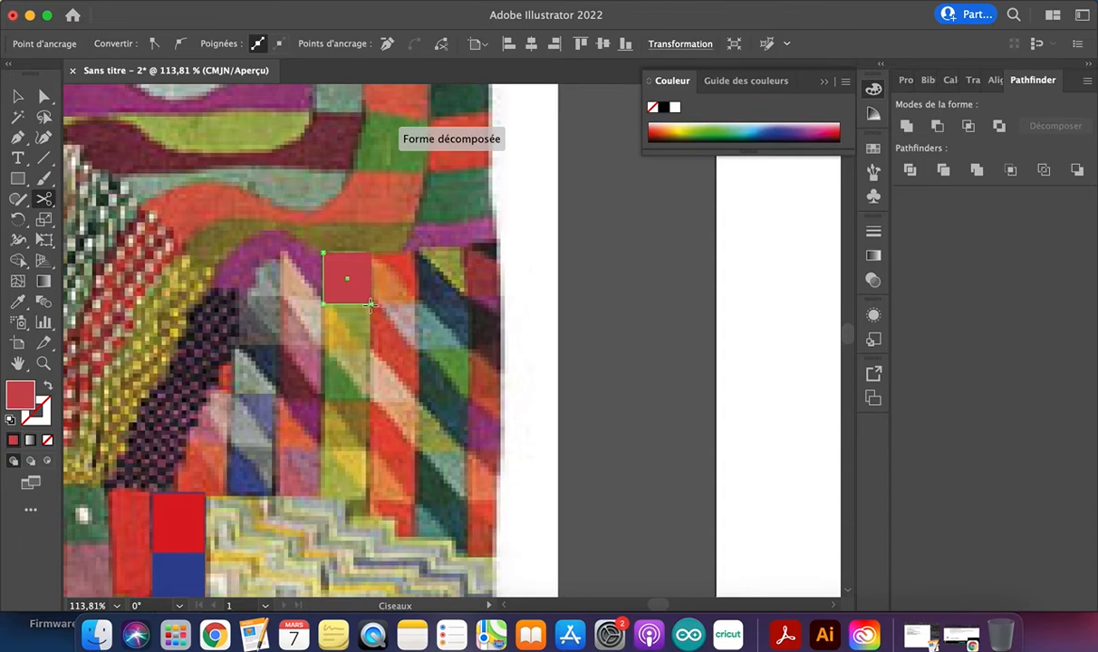
left_click(17, 97)
Try to close the diagonal edge of the square's lower left half with the Pen tool
scroll(360, 292, "up", 8)
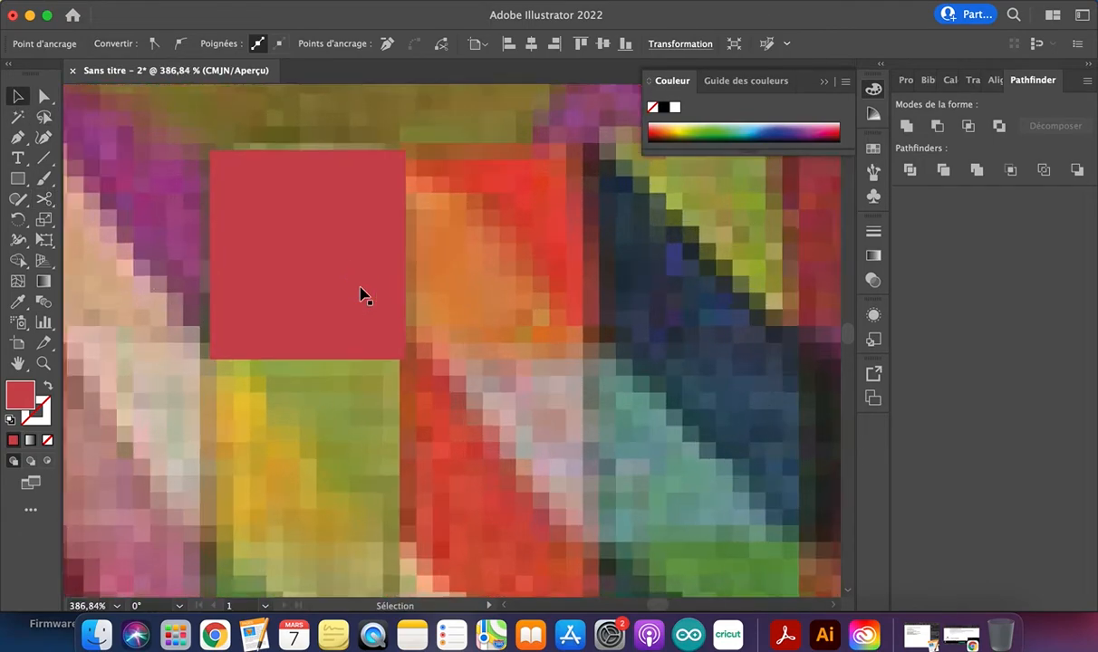
left_click(17, 139)
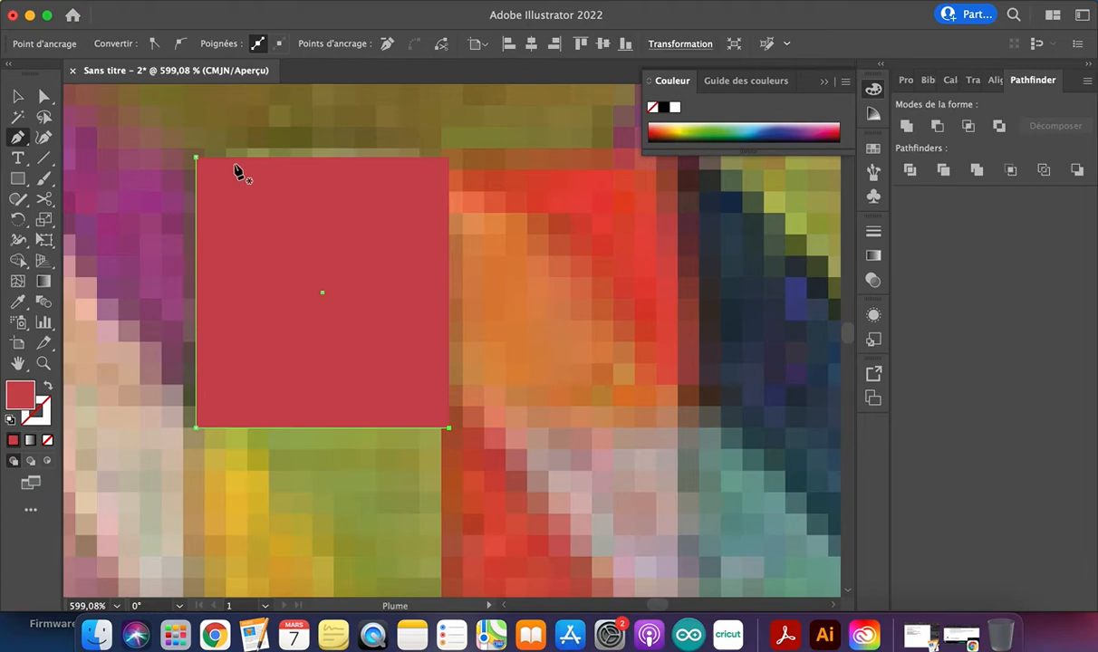
left_click(197, 158)
left_click(449, 428)
left_click(18, 93)
left_click(206, 271)
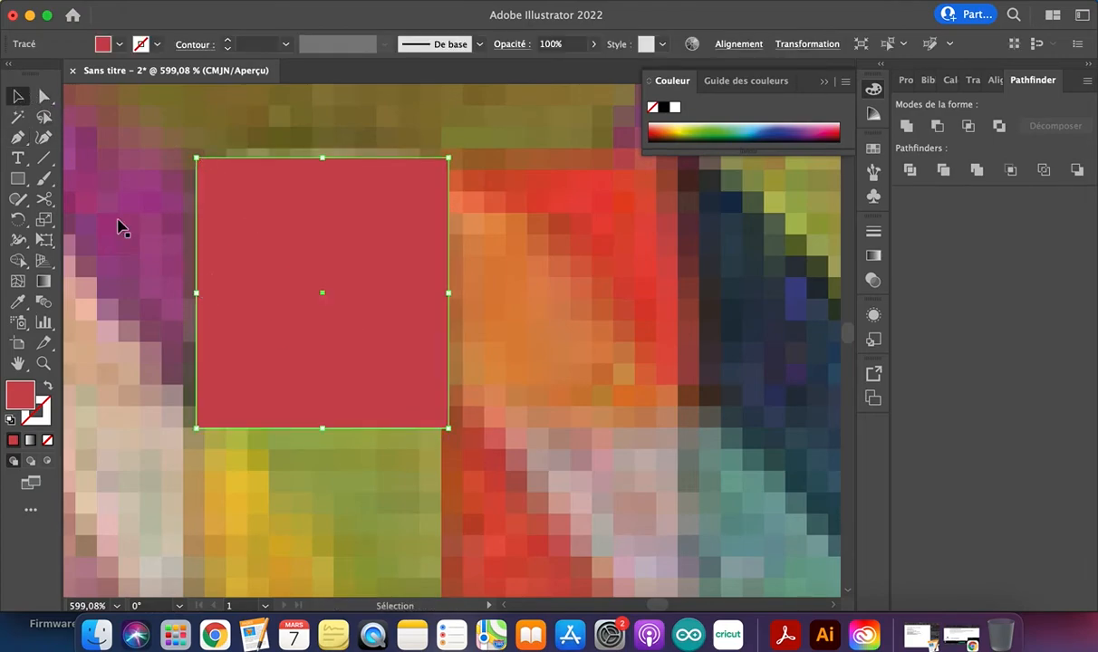
Offset the square's lower left half slightly from the other half and close its diagonal edge with the Pen tool
left_click_drag(296, 299, 257, 344)
key("super+z")
left_click(18, 137)
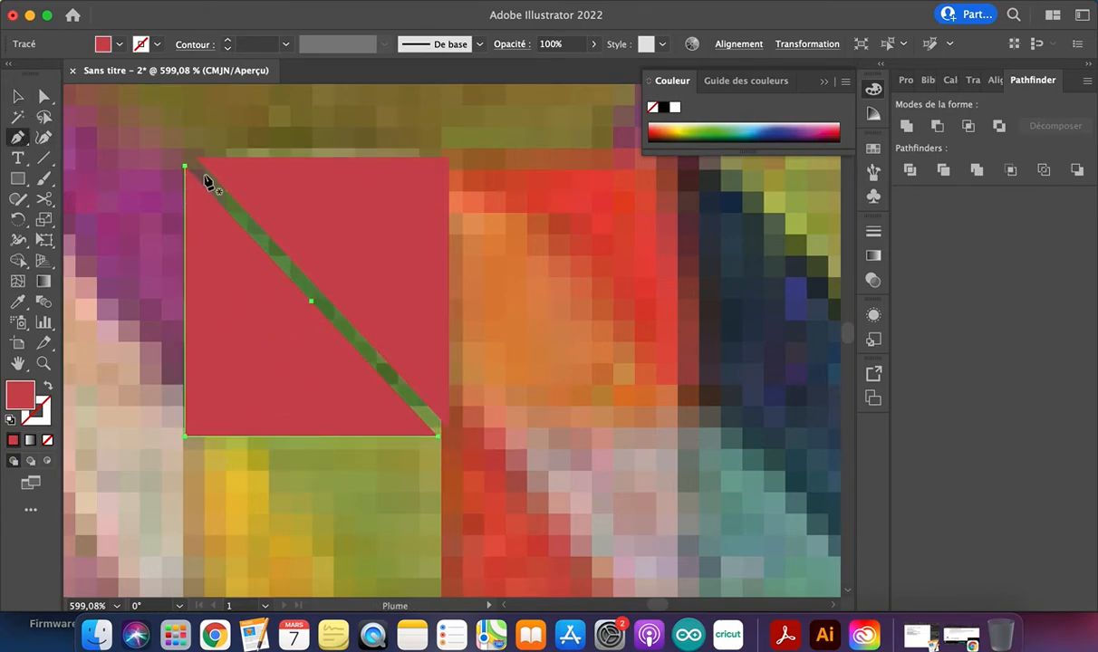
left_click(185, 170)
left_click(438, 436)
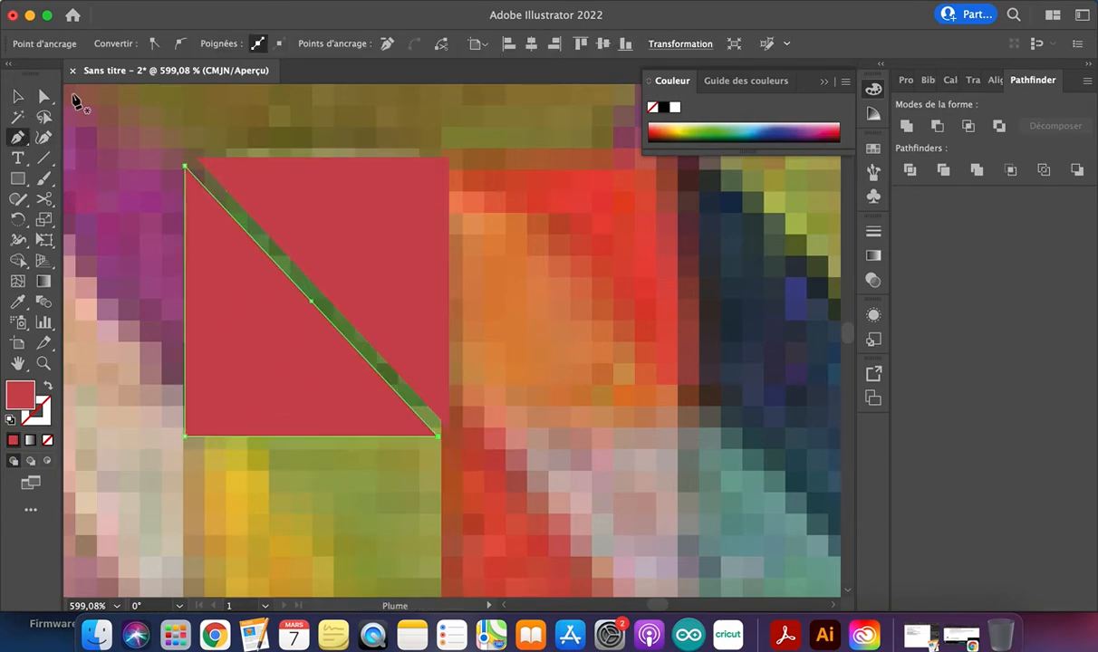
Move the closed lower left half back against the upper right half to complete the square
left_click(19, 96)
left_click(229, 314)
left_click_drag(228, 313, 243, 306)
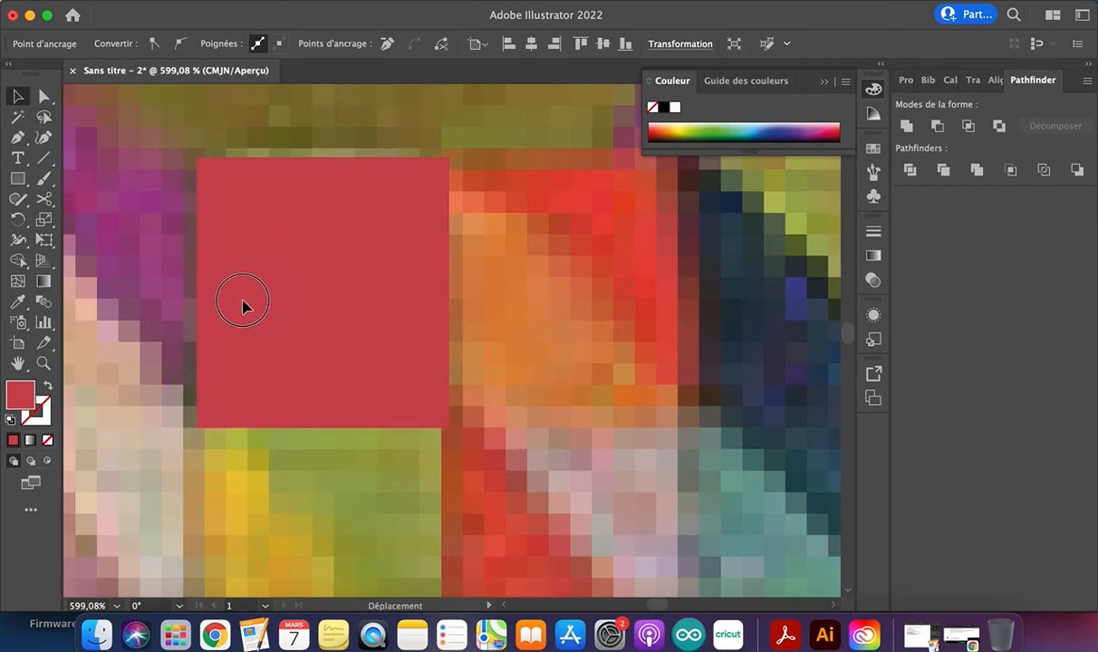
Fill the square's lower left half with dark red ba1929
left_click(290, 487)
left_click(281, 374)
double_click(18, 398)
left_click(321, 209)
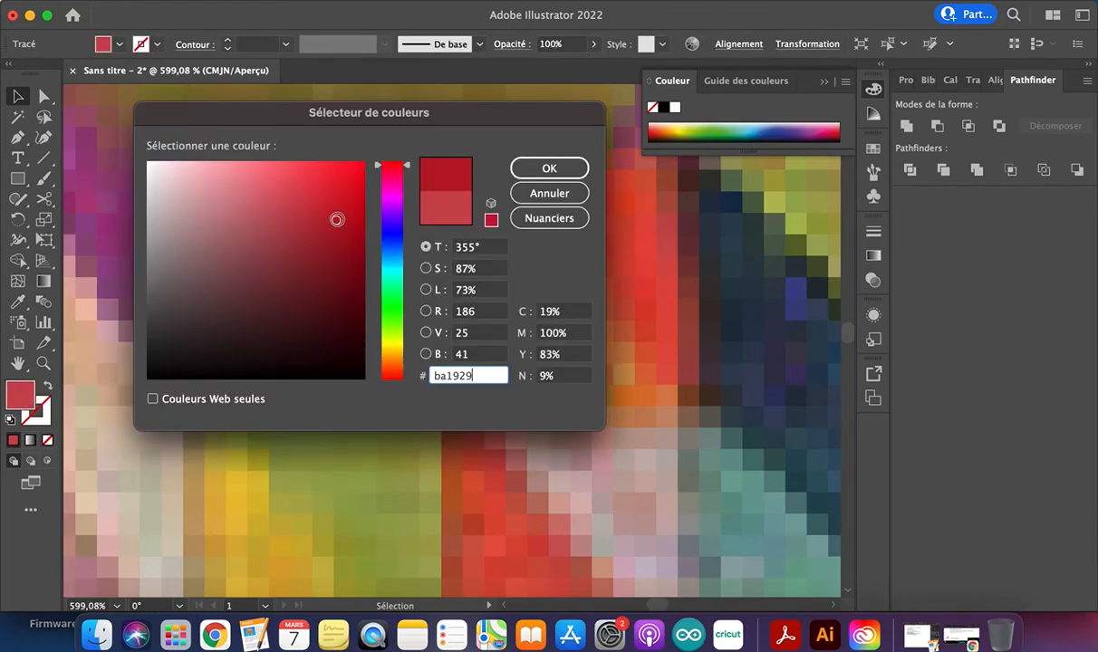
left_click(545, 166)
left_click(538, 319)
scroll(533, 337, "down", 5)
left_click_drag(522, 358, 436, 282)
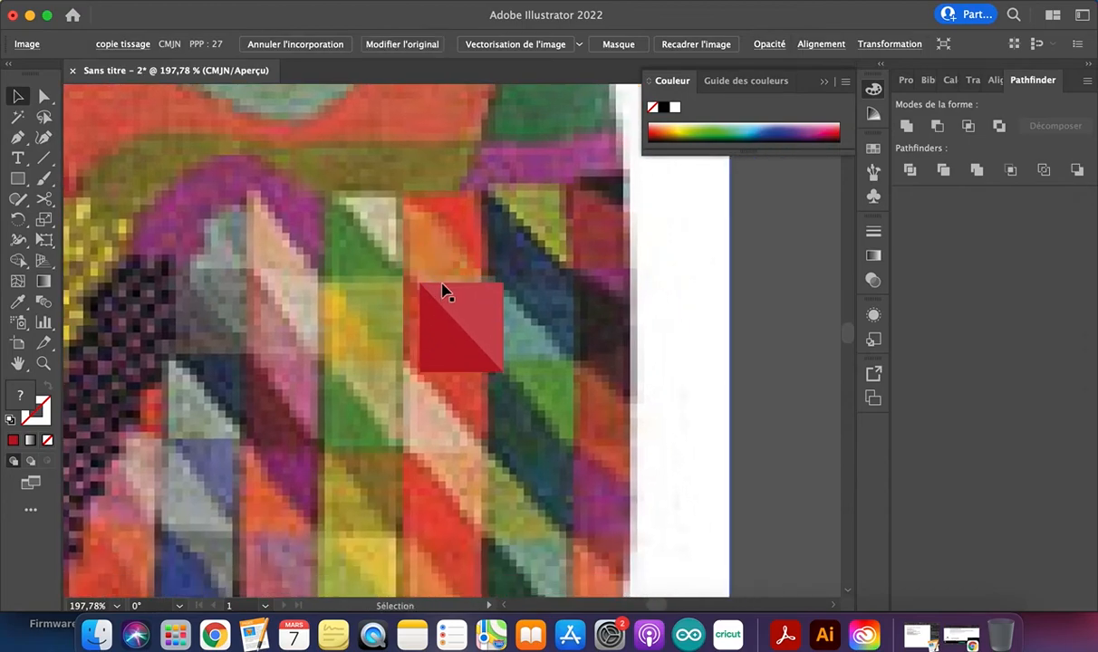
key("super+z")
Duplicate both halves of the two-tone square twice to its right, edge to edge, to form a row of three
left_click(466, 302)
left_click(444, 350, "shift")
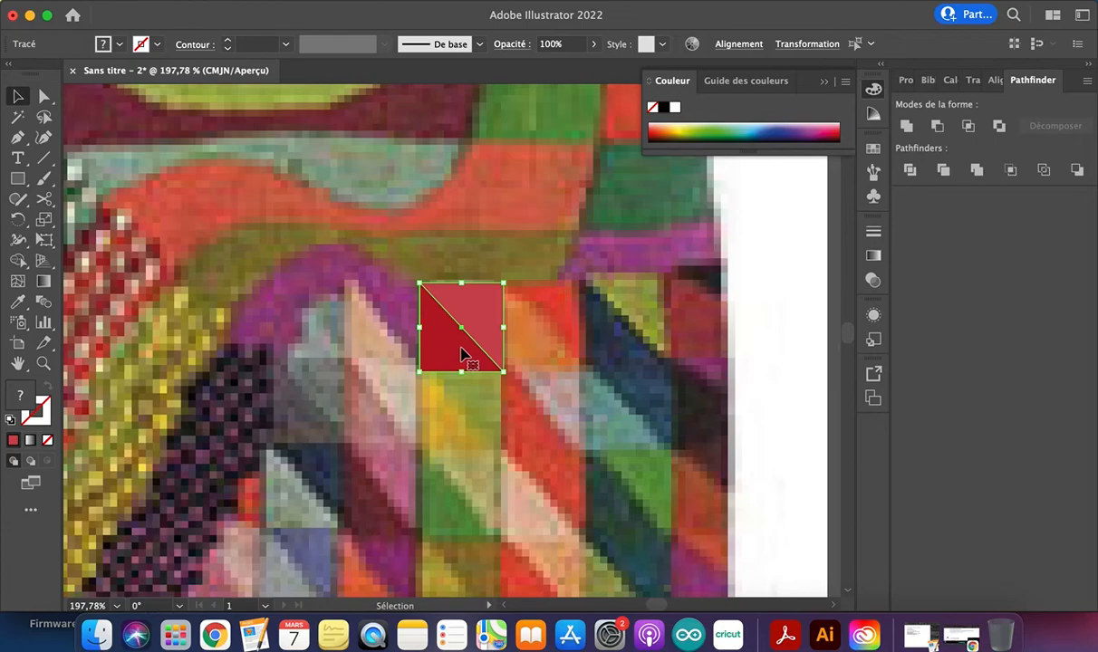
left_click_drag(456, 351, 607, 352)
left_click(548, 350)
key("super+z")
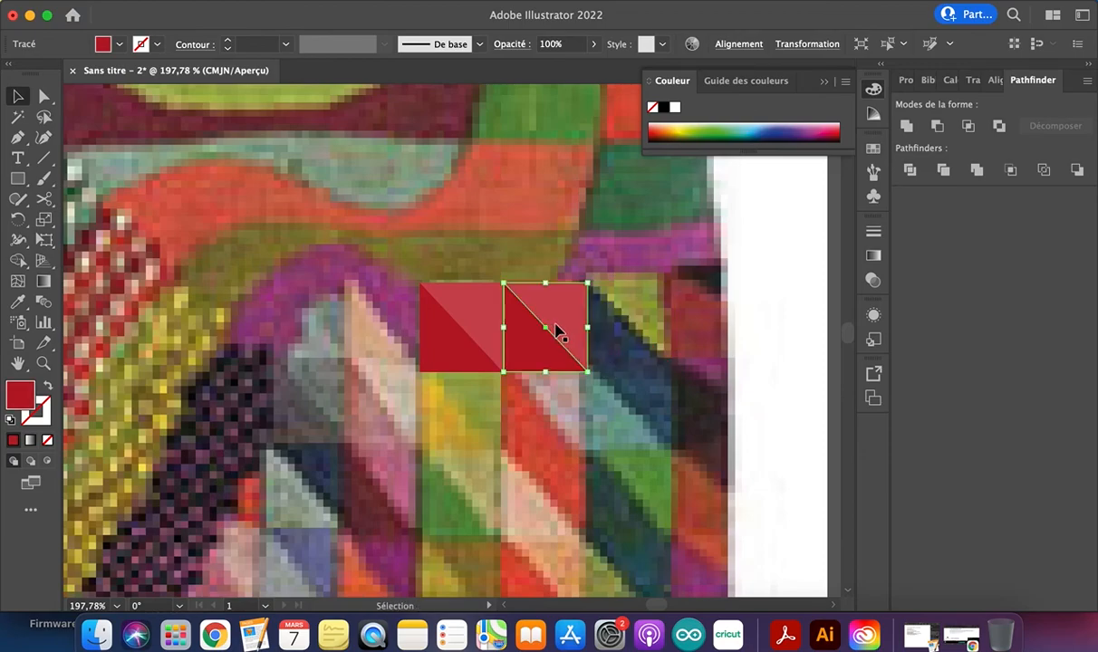
left_click_drag(535, 354, 611, 351)
Copy the row of three two-tone squares straight down and repeat the duplication to build five rows
left_click(616, 353)
left_click(534, 359, "shift")
left_click(451, 336, "shift")
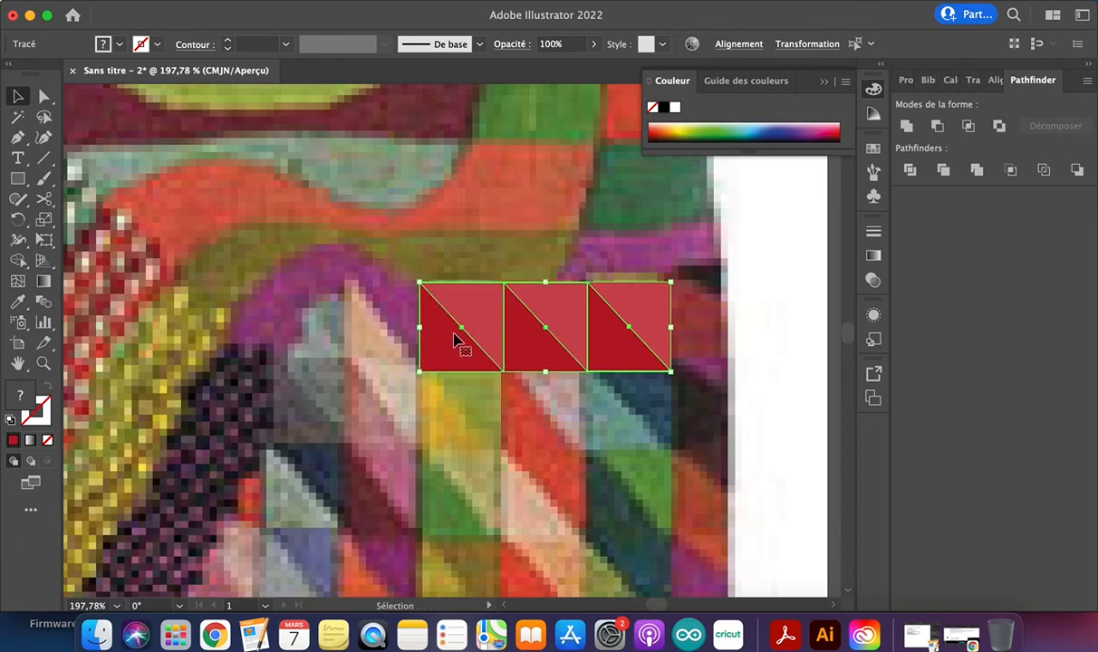
left_click_drag(453, 344, 456, 443)
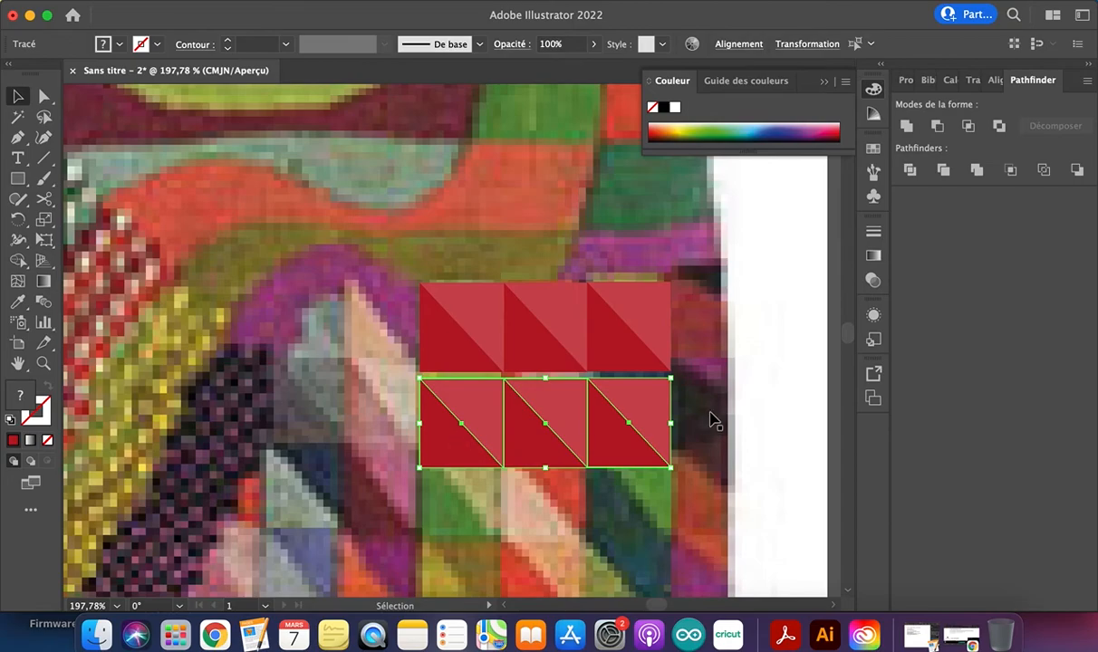
key("super+d")
key("super+d")
key("super+shift+a")
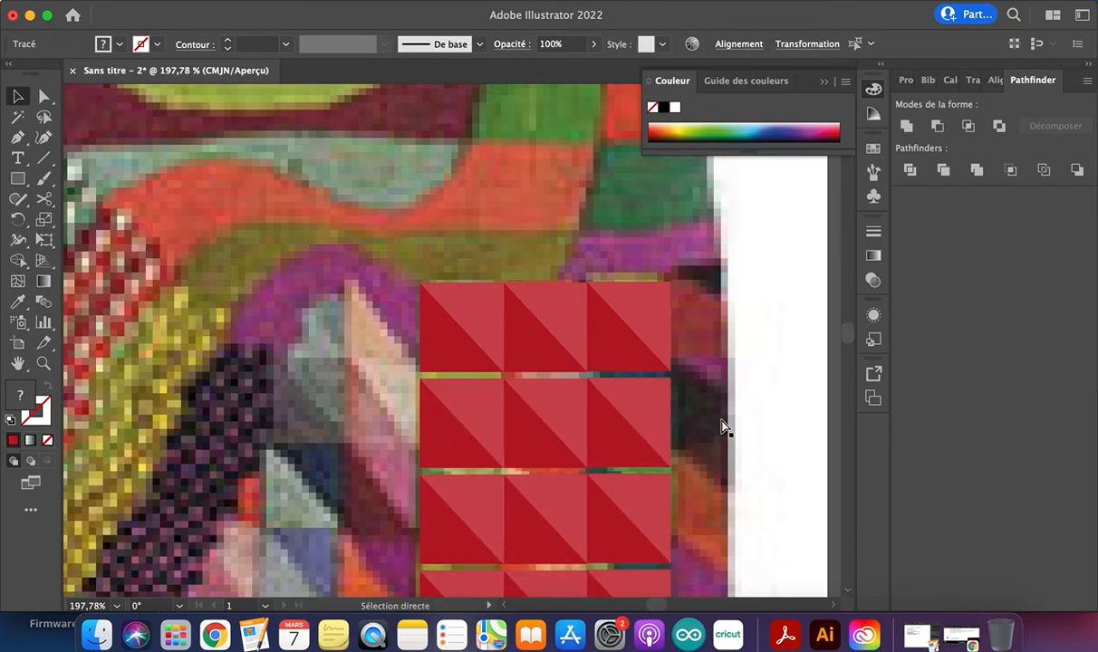
left_click(742, 428)
Recolour the light half of the rightmost square in the second row with a deeper red
scroll(741, 428, "down", 5)
scroll(634, 362, "down", 3)
scroll(635, 362, "right", 3)
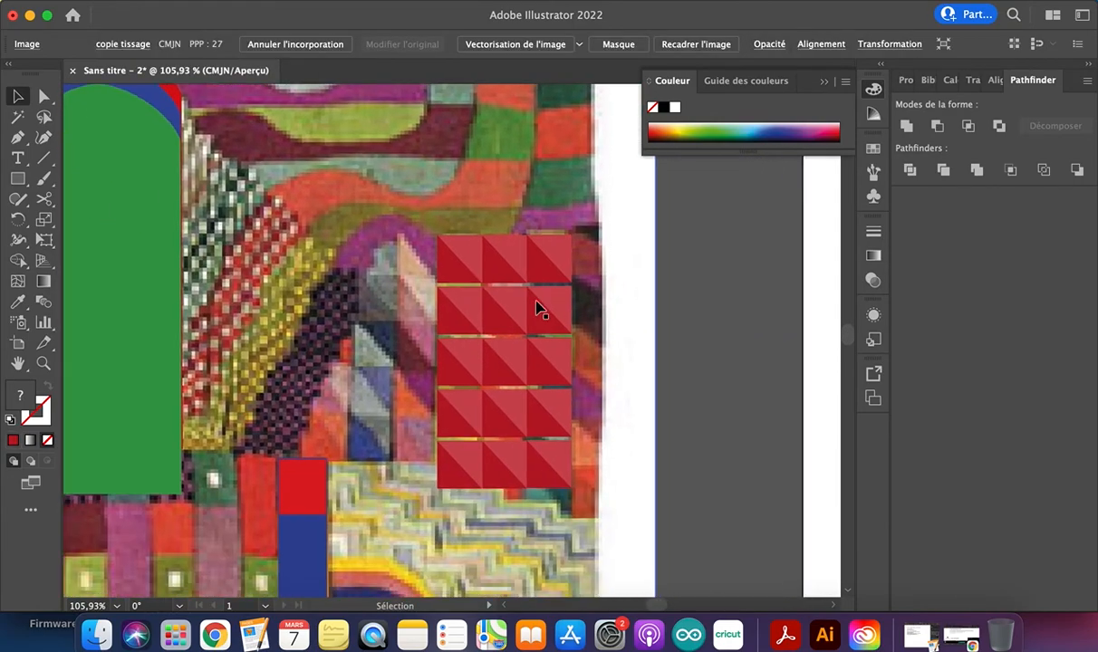
left_click(552, 312)
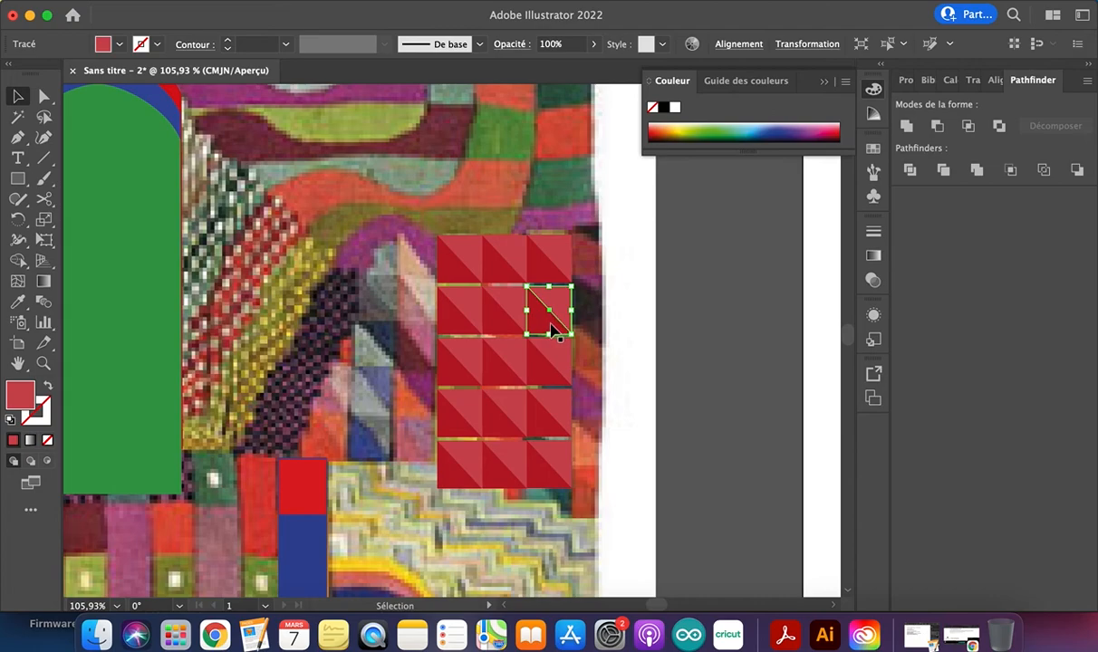
double_click(11, 400)
left_click(331, 209)
left_click(549, 167)
left_click(730, 409)
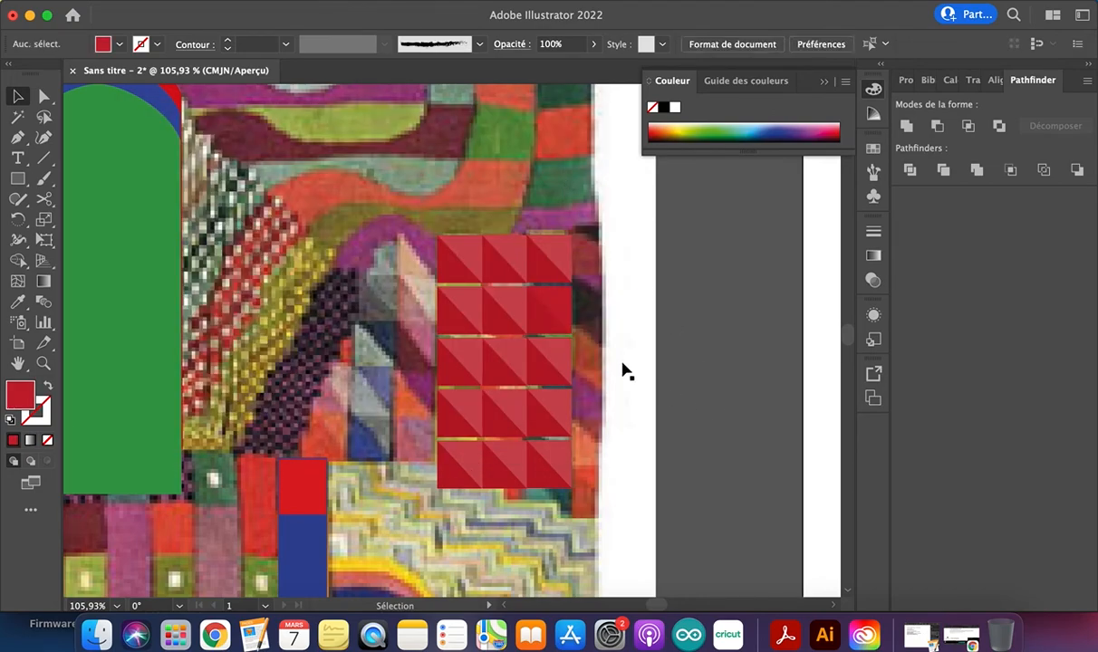
scroll(678, 396, "down", 5)
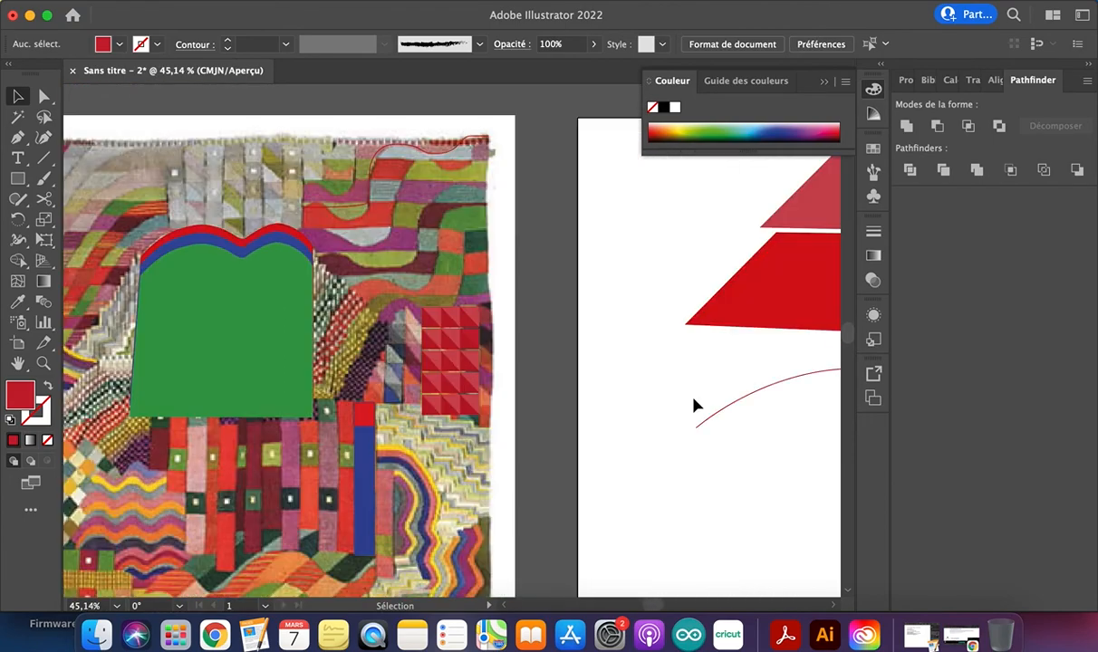
scroll(688, 403, "right", 3)
scroll(342, 341, "up", 5)
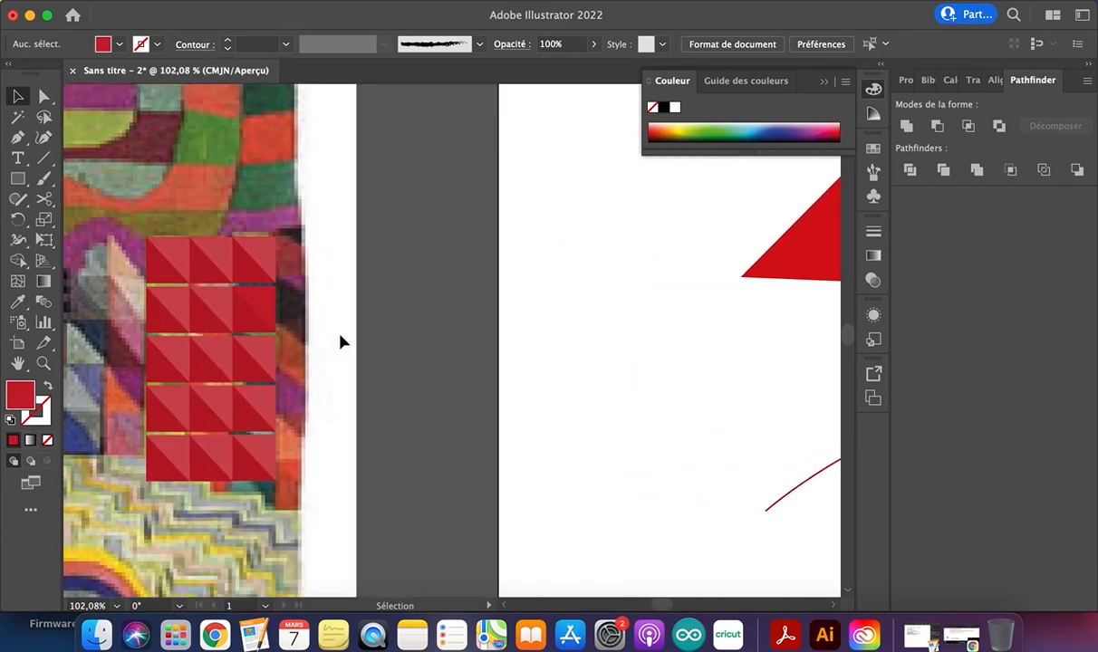
scroll(342, 341, "down", 2)
scroll(342, 342, "down", 1)
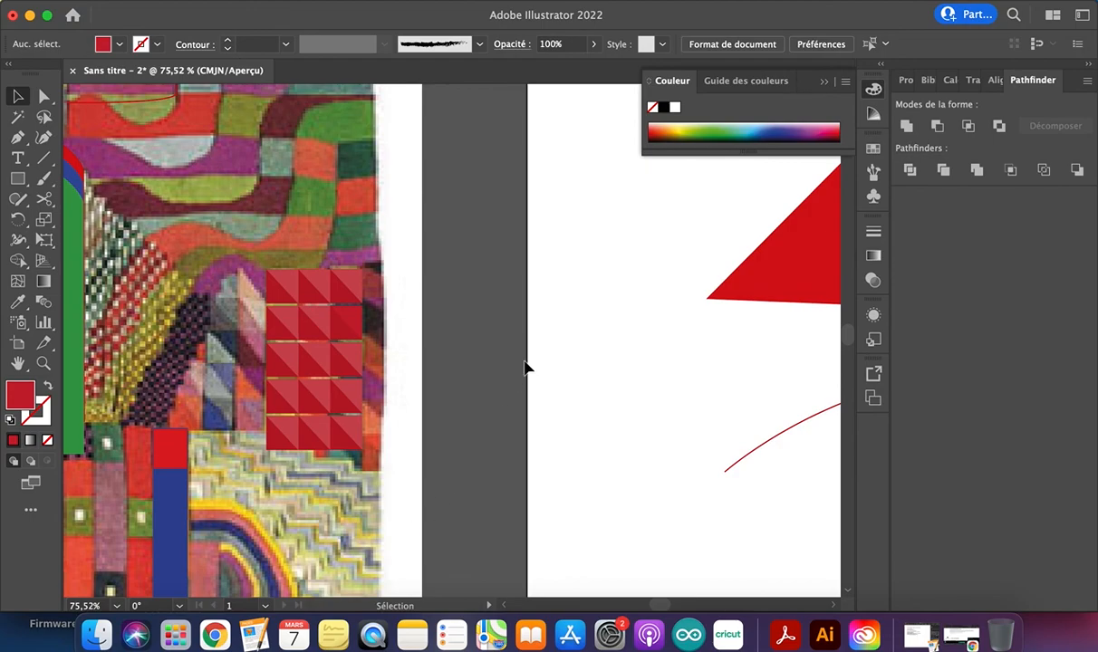
right_click(373, 634)
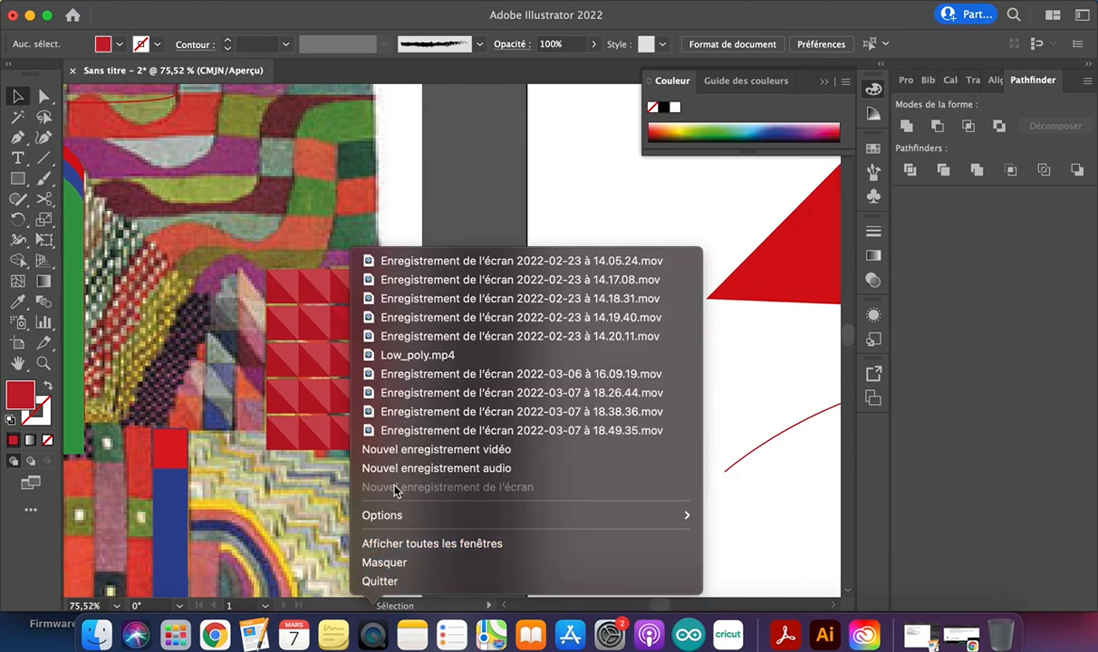